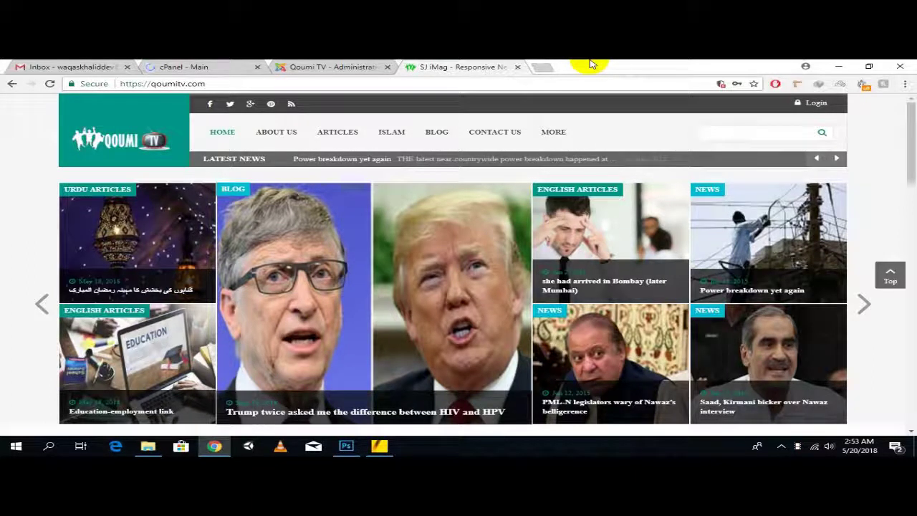
Step: Open the Google home page at google.com in a new browser tab
{"action": "left_click", "coordinate": [542, 66]}
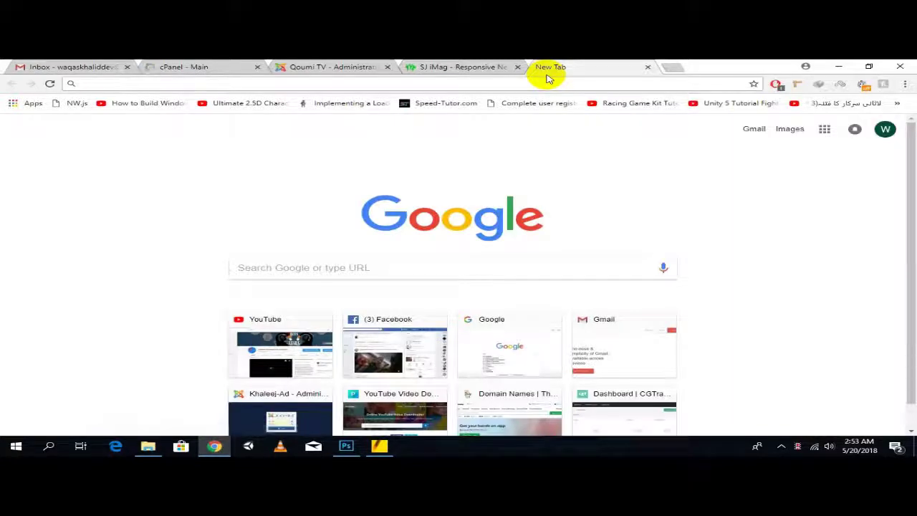
{"action": "type", "text": "google.com"}
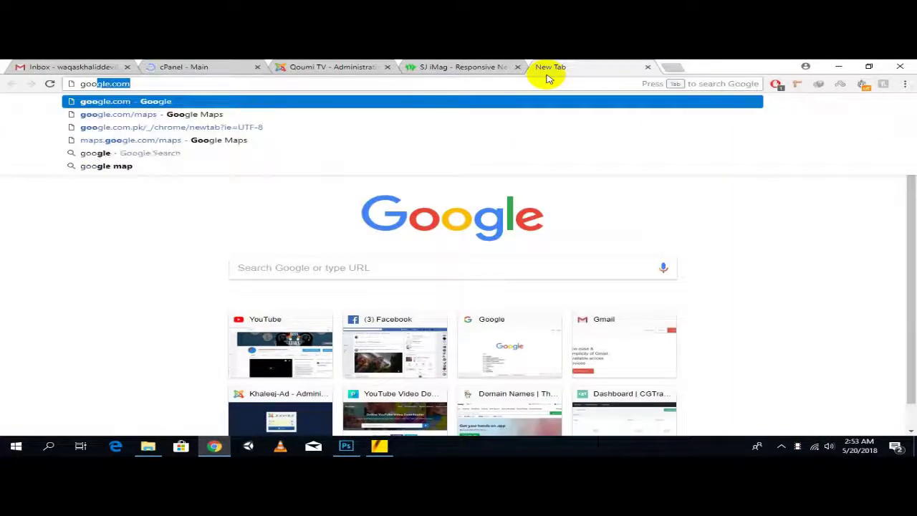
{"action": "key", "text": "Return"}
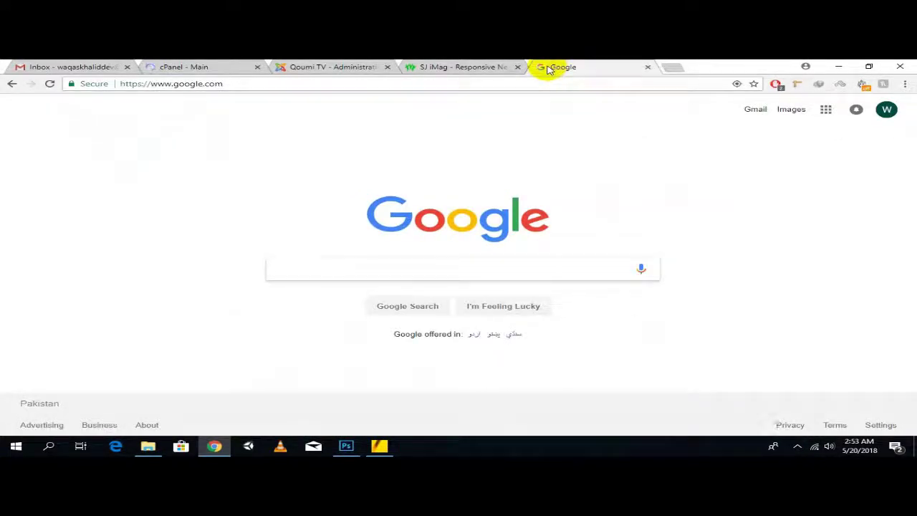
{"action": "left_click", "coordinate": [405, 275]}
{"action": "right_click", "coordinate": [604, 64]}
{"action": "left_click", "coordinate": [633, 85]}
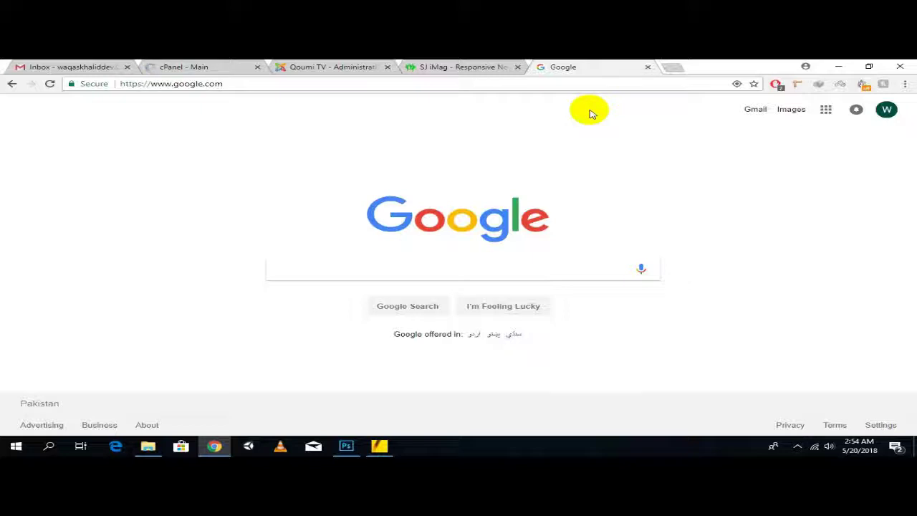
{"action": "left_click", "coordinate": [347, 67]}
{"action": "left_click", "coordinate": [236, 66]}
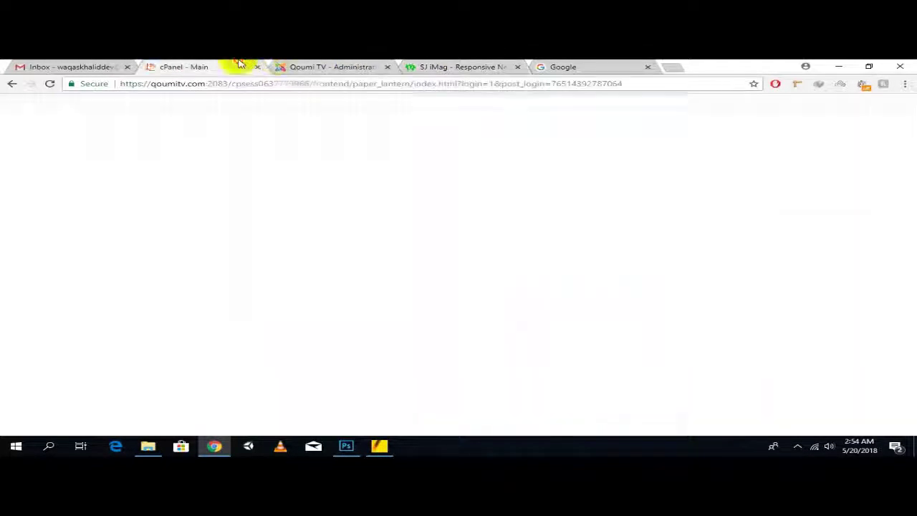
{"action": "left_click", "coordinate": [587, 67]}
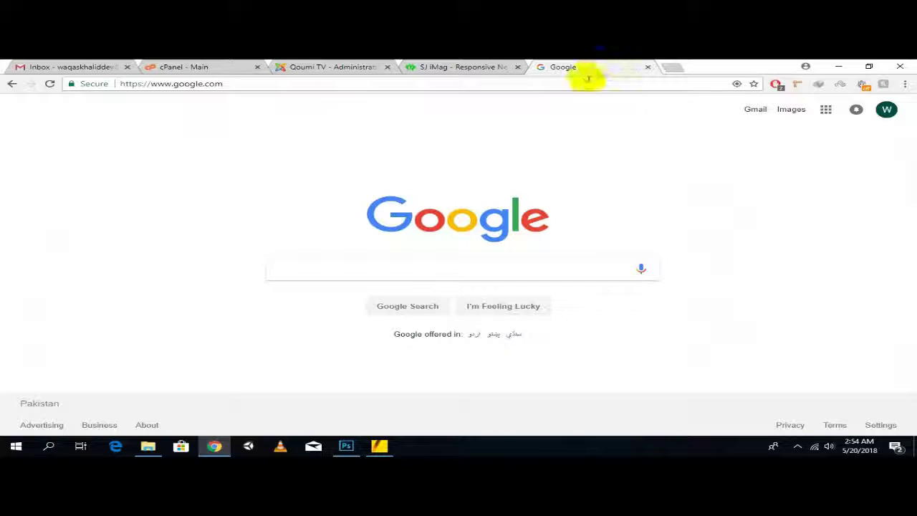
Step: Search Google for "online learning"
{"action": "left_click", "coordinate": [500, 269]}
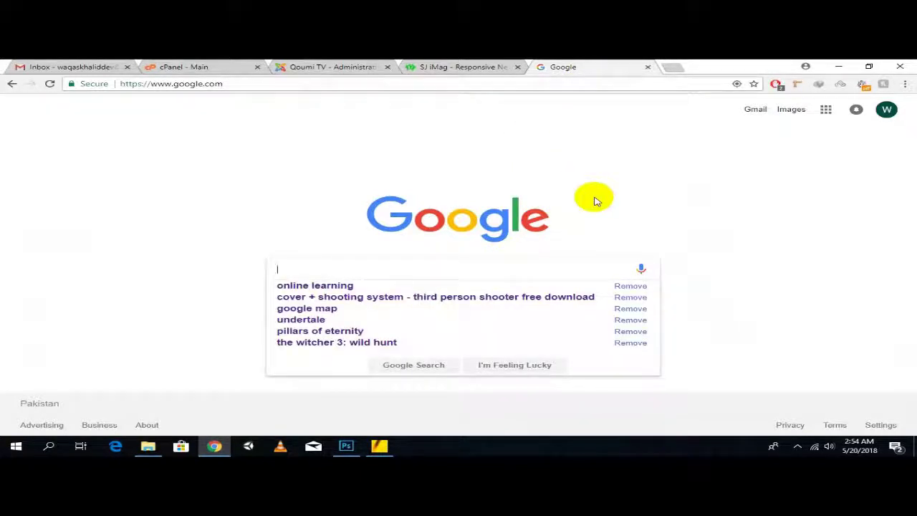
{"action": "key", "text": "Down"}
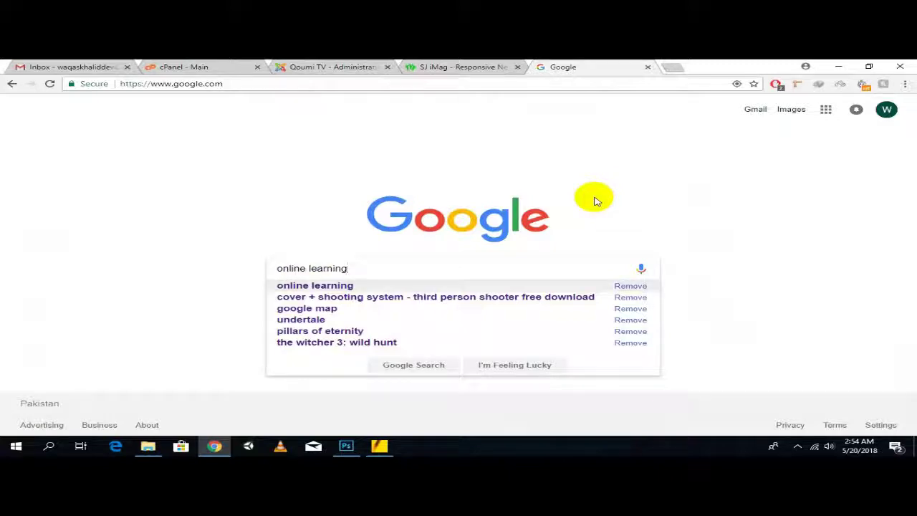
{"action": "key", "text": "Return"}
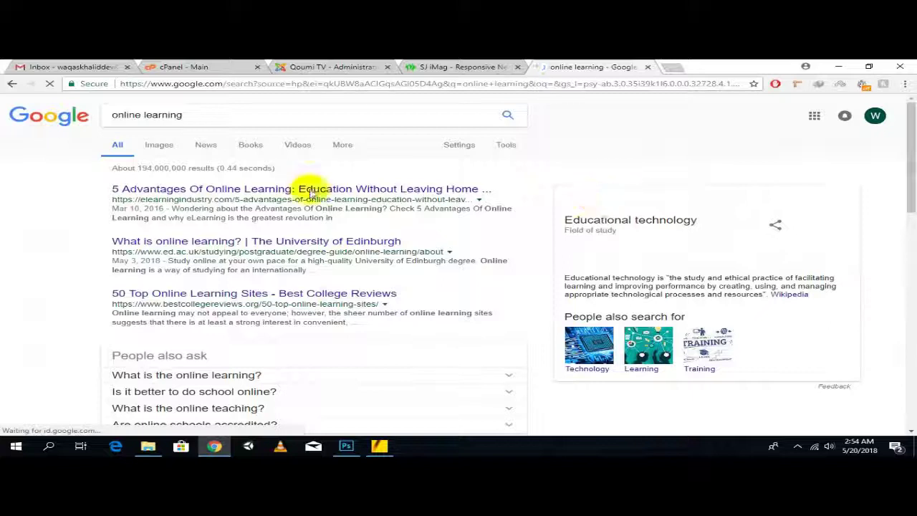
Step: Examine the listings on the first results page for online learning, down to the related searches
{"action": "scroll", "coordinate": [287, 208], "scroll_direction": "down", "scroll_amount": 2}
{"action": "scroll", "coordinate": [272, 220], "scroll_direction": "up", "scroll_amount": 1}
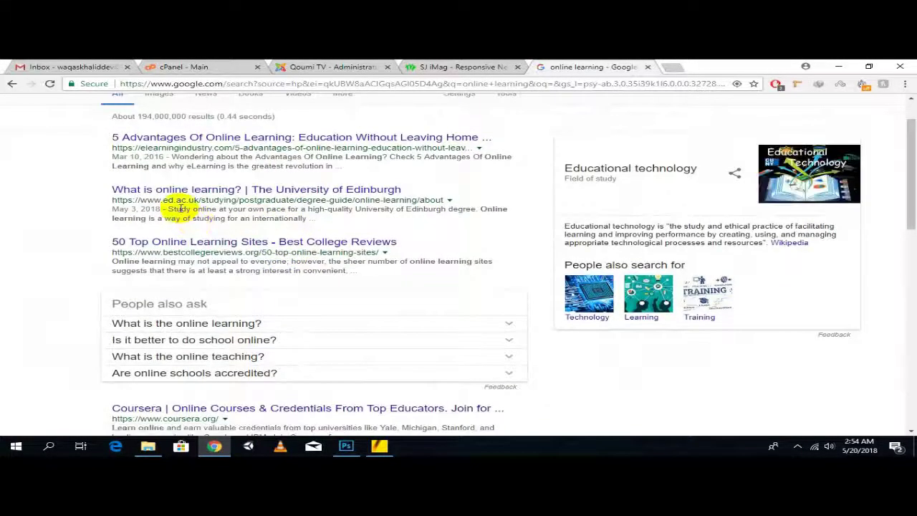
{"action": "scroll", "coordinate": [194, 172], "scroll_direction": "down", "scroll_amount": 1}
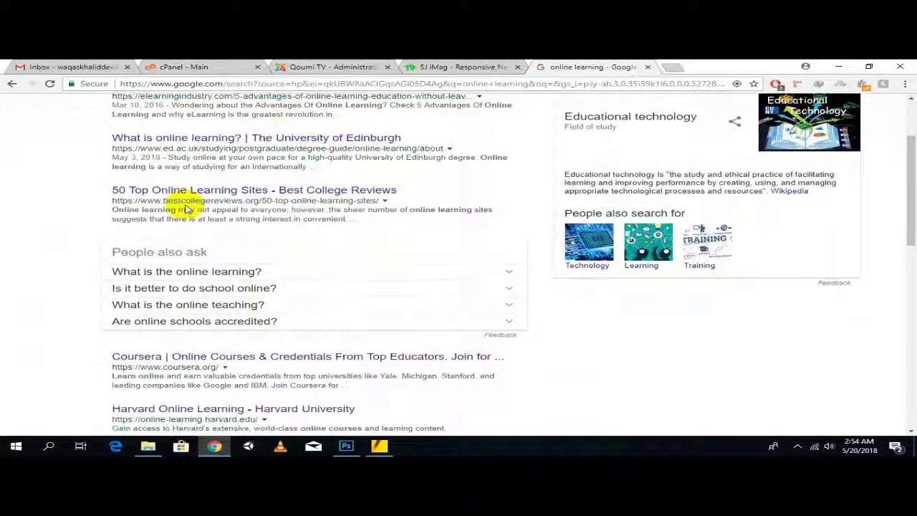
{"action": "scroll", "coordinate": [229, 200], "scroll_direction": "down", "scroll_amount": 4}
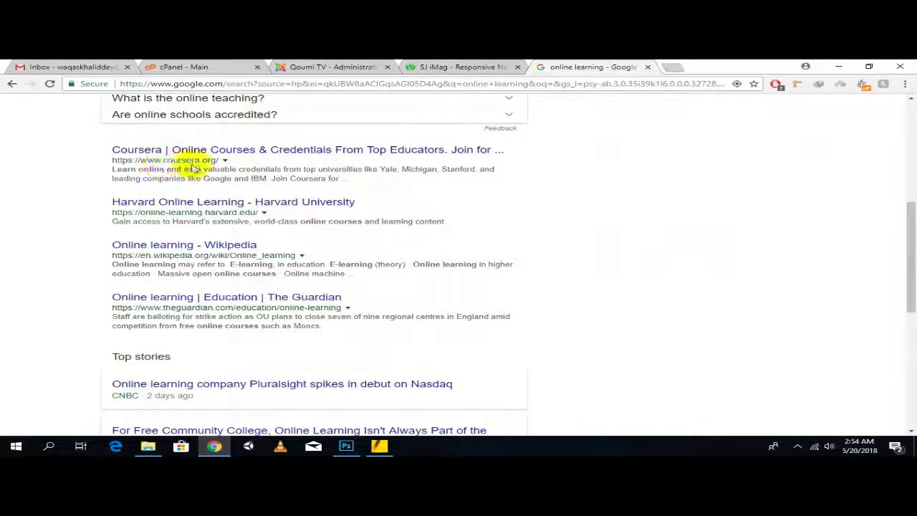
{"action": "scroll", "coordinate": [218, 203], "scroll_direction": "down", "scroll_amount": 1}
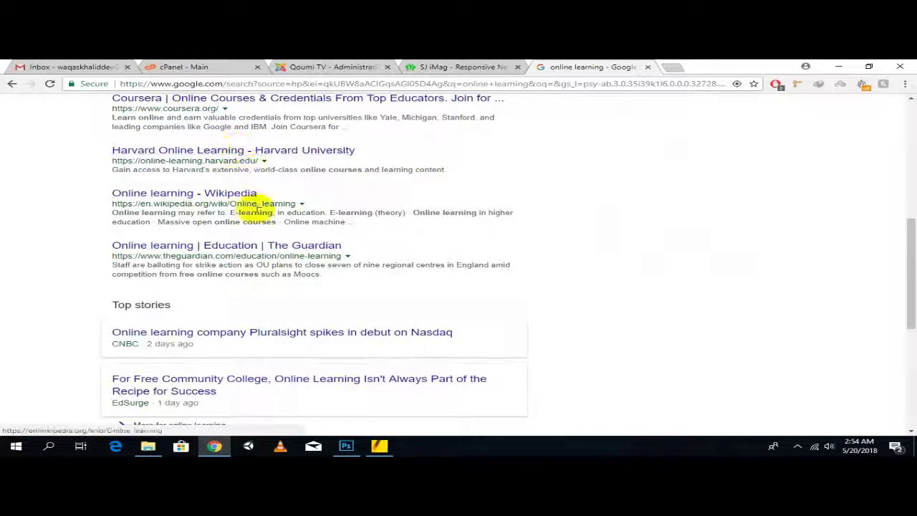
{"action": "scroll", "coordinate": [247, 193], "scroll_direction": "down", "scroll_amount": 1}
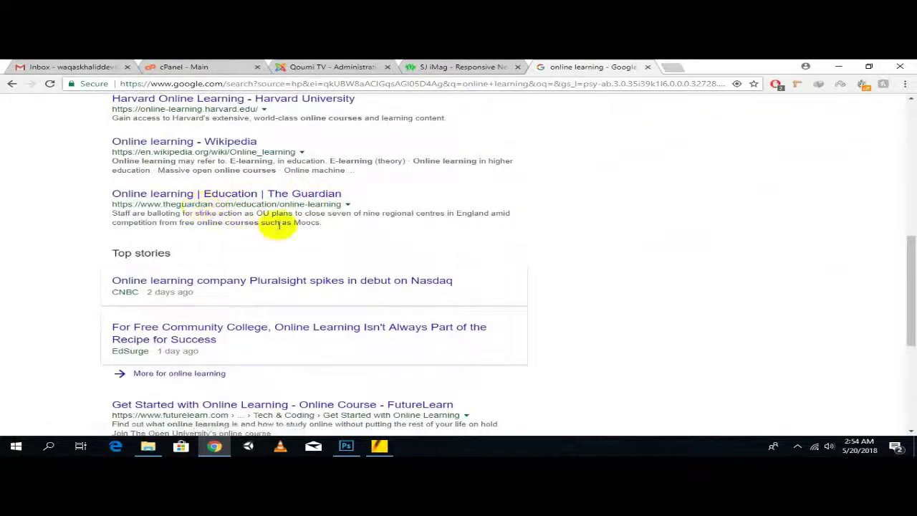
{"action": "scroll", "coordinate": [528, 208], "scroll_direction": "down", "scroll_amount": 4}
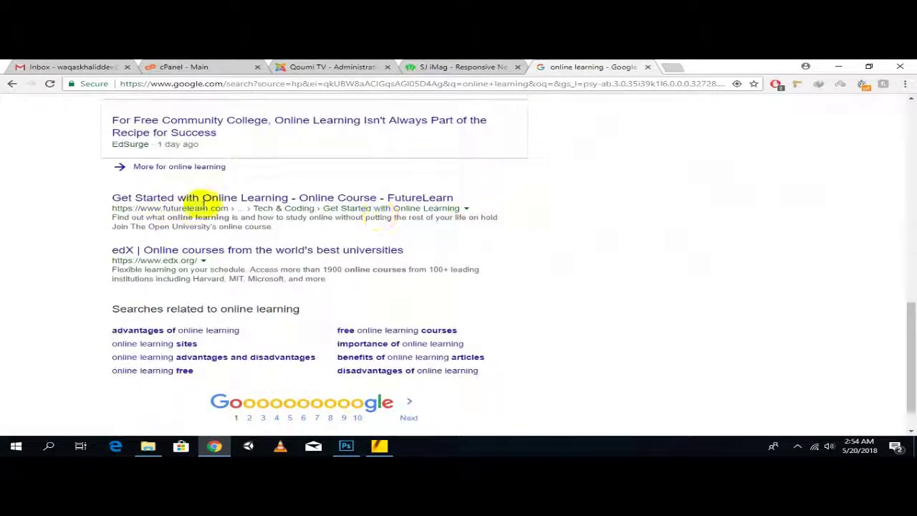
{"action": "scroll", "coordinate": [201, 251], "scroll_direction": "down", "scroll_amount": 1}
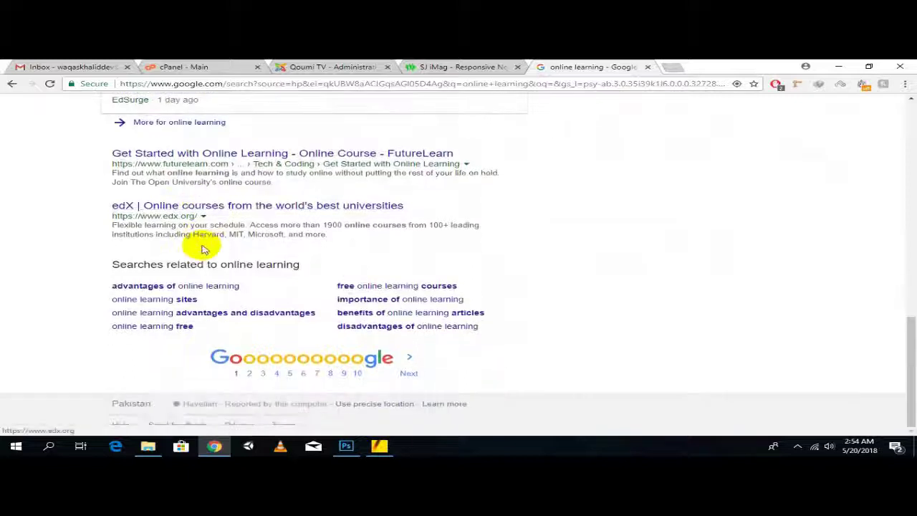
Step: Open page 2 of the online learning results and review its ads and regular listings
{"action": "left_click", "coordinate": [250, 372]}
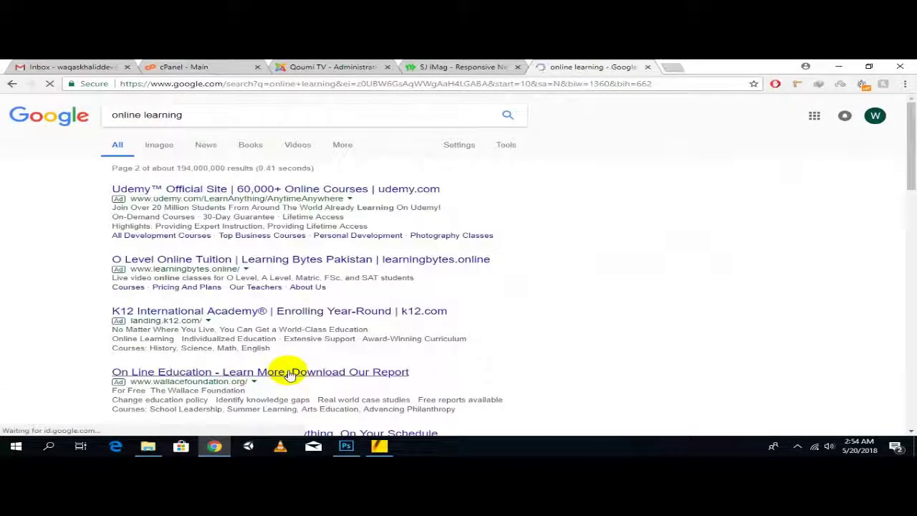
{"action": "scroll", "coordinate": [430, 251], "scroll_direction": "down", "scroll_amount": 5}
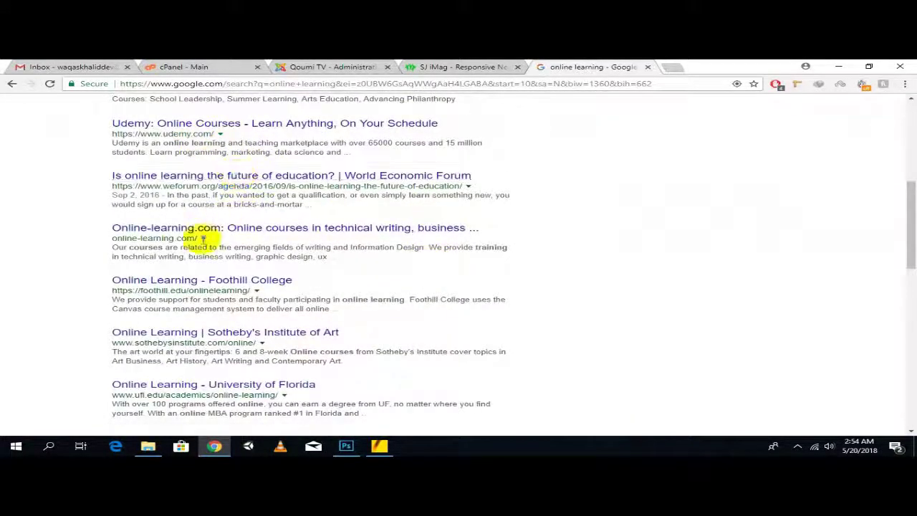
{"action": "scroll", "coordinate": [205, 280], "scroll_direction": "down", "scroll_amount": 2}
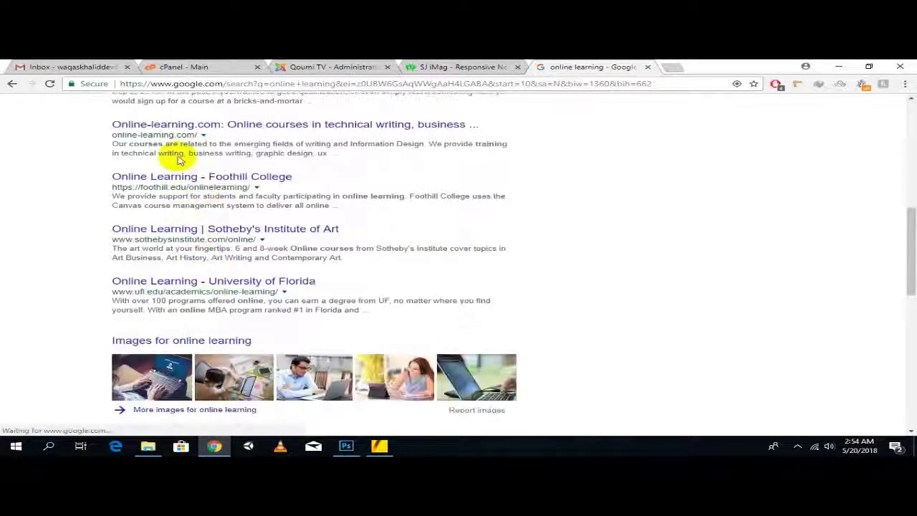
{"action": "scroll", "coordinate": [412, 244], "scroll_direction": "up", "scroll_amount": 4}
{"action": "scroll", "coordinate": [411, 244], "scroll_direction": "up", "scroll_amount": 2}
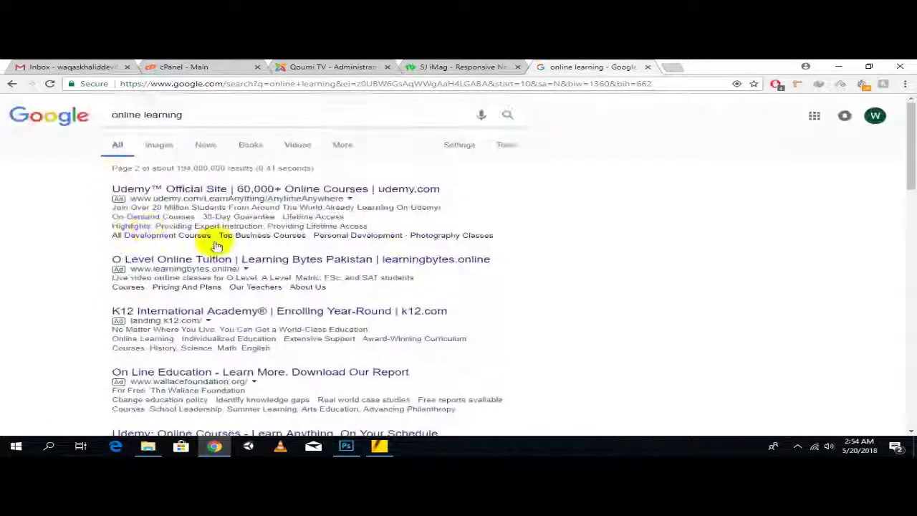
Step: Highlight the full Udemy ad listing at the head of the results, then clear the selection
{"action": "left_click_drag", "start_coordinate": [96, 190], "coordinate": [313, 198]}
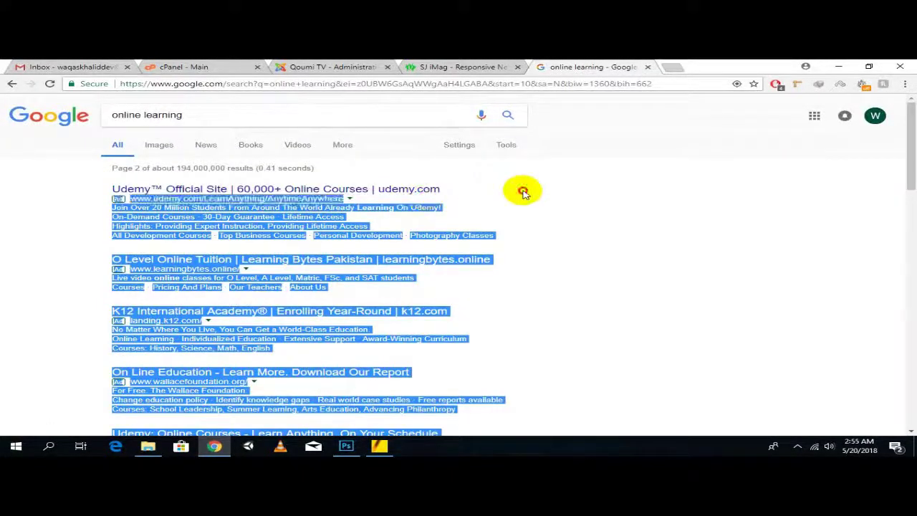
{"action": "left_click", "coordinate": [523, 190]}
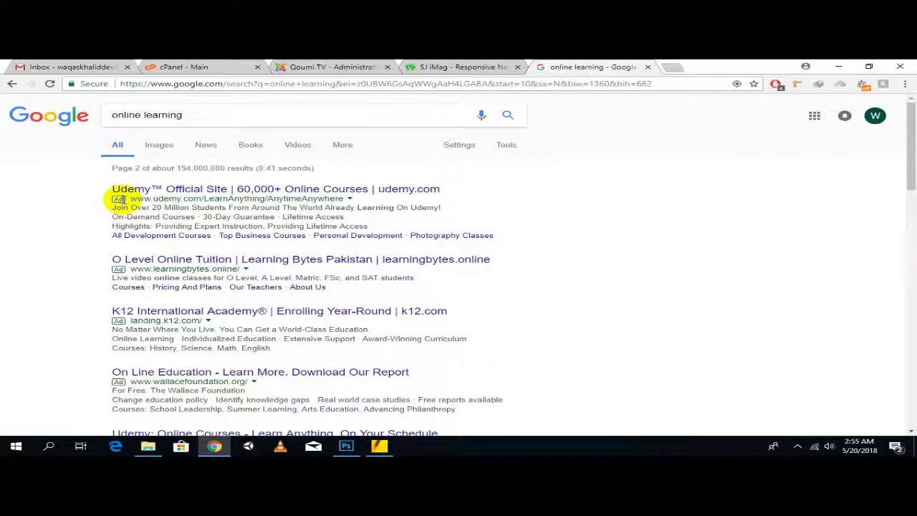
{"action": "left_click_drag", "start_coordinate": [498, 235], "coordinate": [122, 185]}
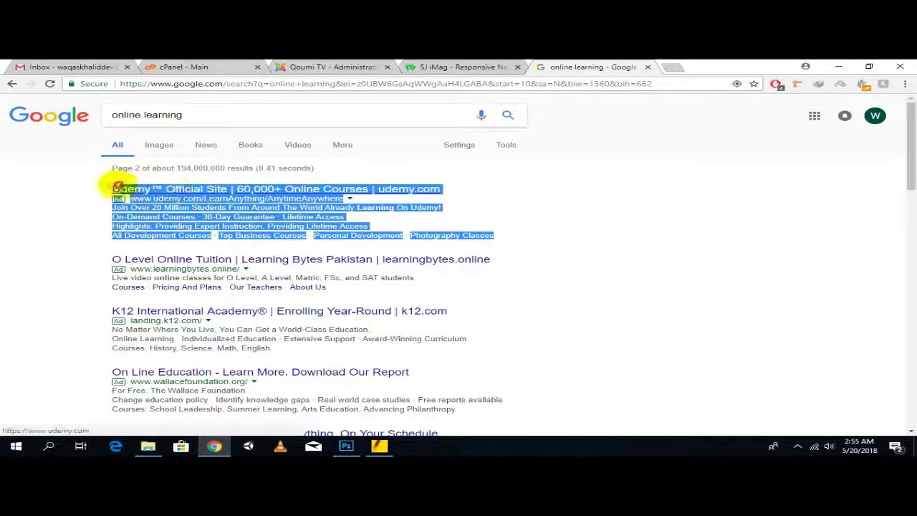
{"action": "left_click", "coordinate": [502, 184]}
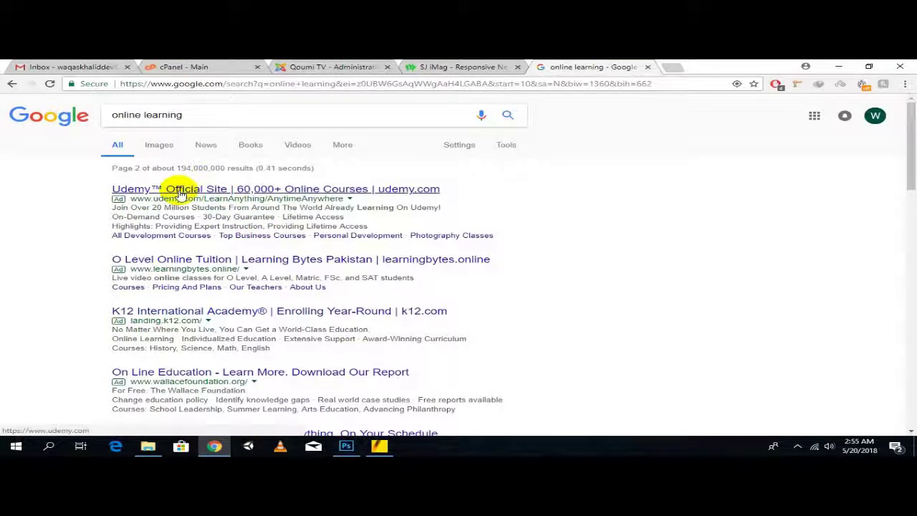
Step: Open page 3 of the online learning results and look over its listings
{"action": "scroll", "coordinate": [293, 242], "scroll_direction": "down", "scroll_amount": 3}
{"action": "scroll", "coordinate": [294, 242], "scroll_direction": "down", "scroll_amount": 2}
{"action": "scroll", "coordinate": [293, 241], "scroll_direction": "down", "scroll_amount": 3}
{"action": "scroll", "coordinate": [303, 349], "scroll_direction": "down", "scroll_amount": 6}
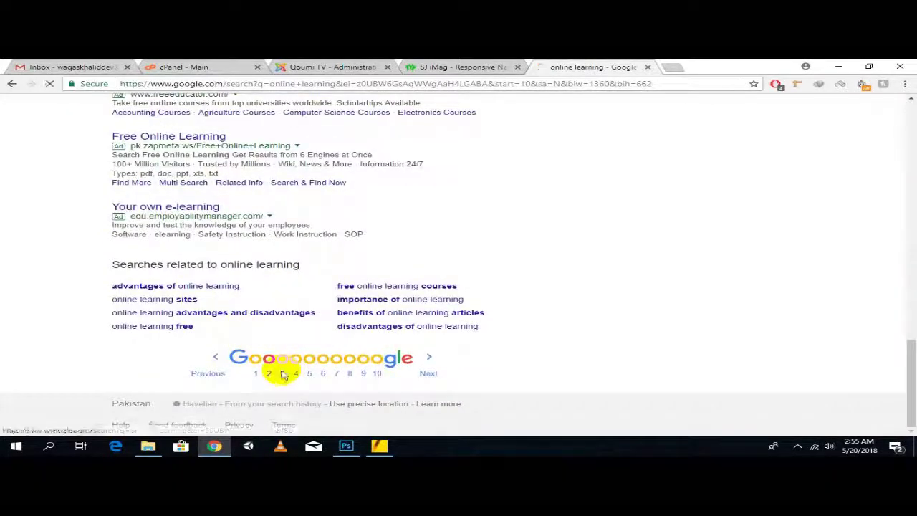
{"action": "left_click", "coordinate": [283, 374]}
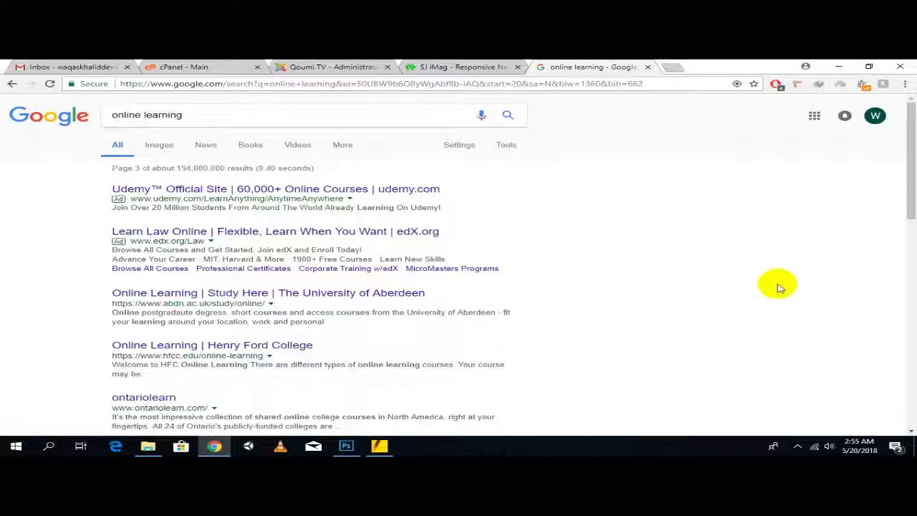
{"action": "scroll", "coordinate": [649, 238], "scroll_direction": "down", "scroll_amount": 2}
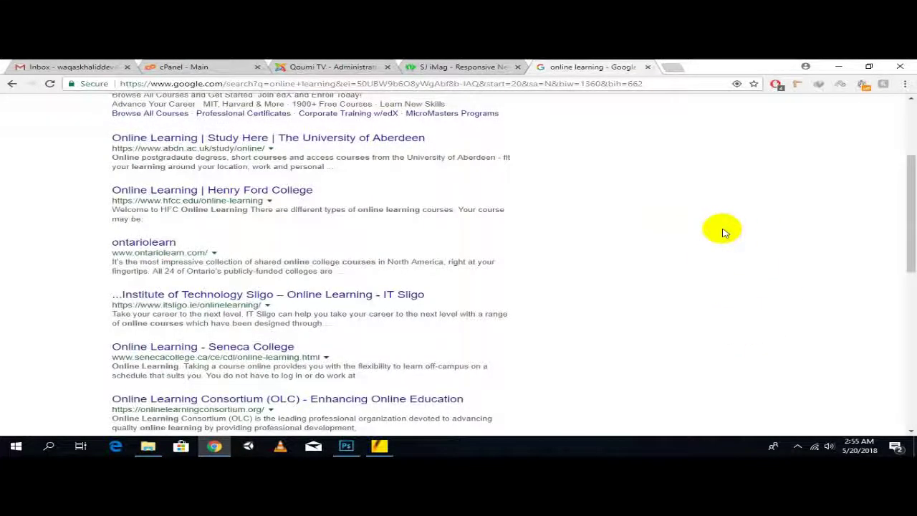
{"action": "scroll", "coordinate": [723, 233], "scroll_direction": "up", "scroll_amount": 2}
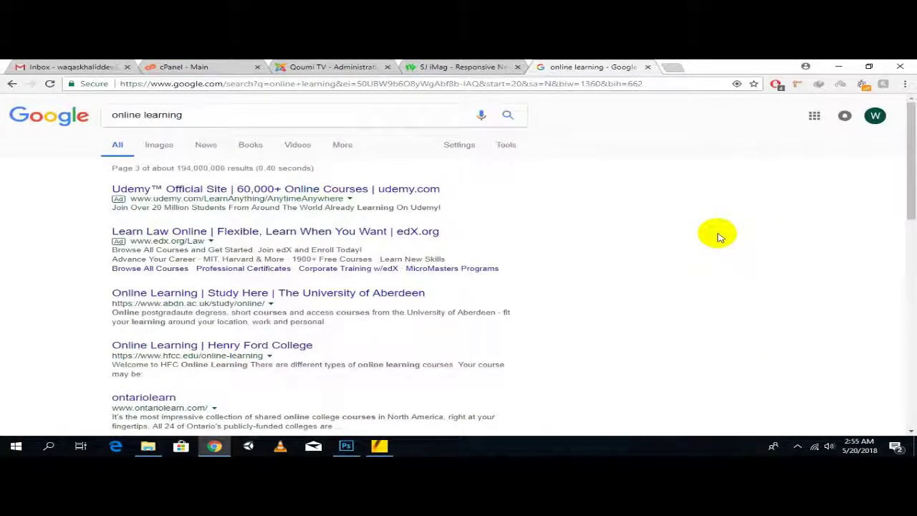
Step: Replace the search query with "free classified ads dubai" and run the search
{"action": "left_click_drag", "start_coordinate": [221, 115], "coordinate": [48, 115]}
{"action": "left_click", "coordinate": [12, 167]}
{"action": "left_click_drag", "start_coordinate": [182, 116], "coordinate": [86, 113]}
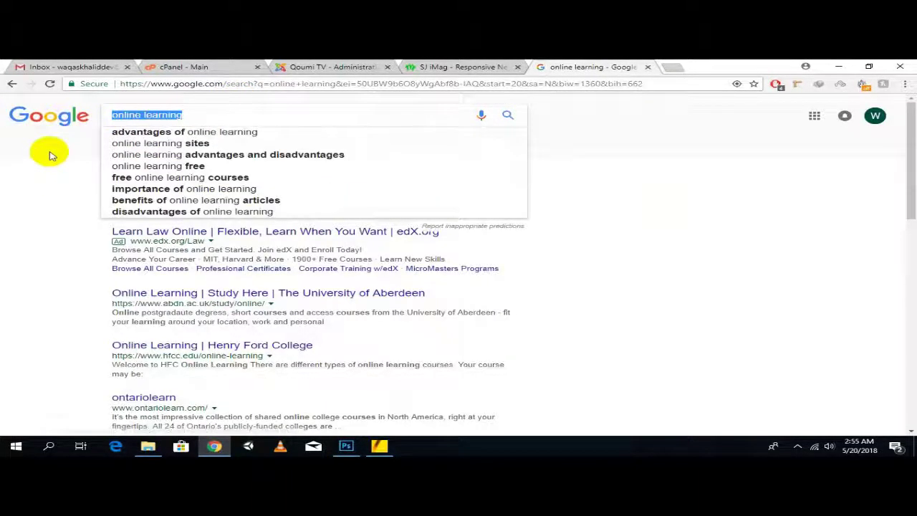
{"action": "type", "text": "fr"}
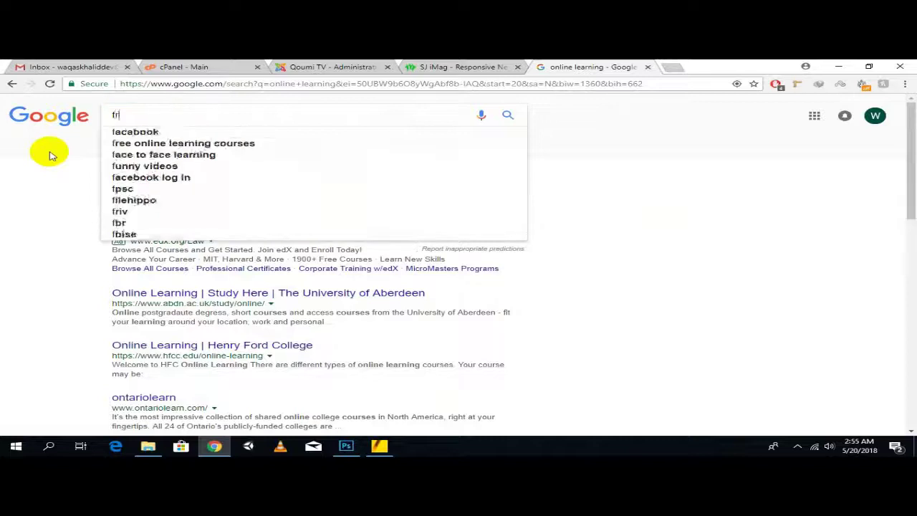
{"action": "type", "text": "ee classif"}
{"action": "key", "text": "Down"}
{"action": "key", "text": "Down"}
{"action": "key", "text": "Down"}
{"action": "type", "text": "dubai"}
{"action": "key", "text": "Return"}
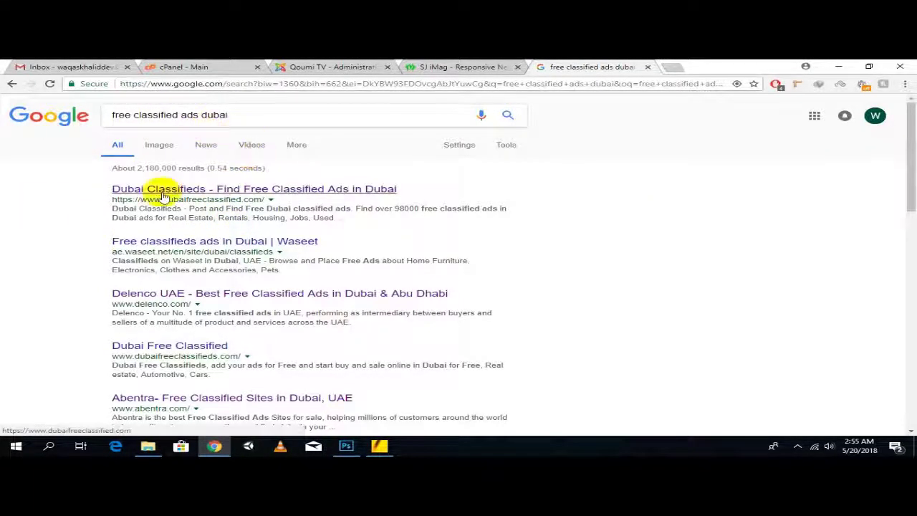
Step: Examine the listings and ads on the first results page for free classified ads in Dubai
{"action": "scroll", "coordinate": [162, 195], "scroll_direction": "down", "scroll_amount": 3}
{"action": "scroll", "coordinate": [163, 198], "scroll_direction": "down", "scroll_amount": 2}
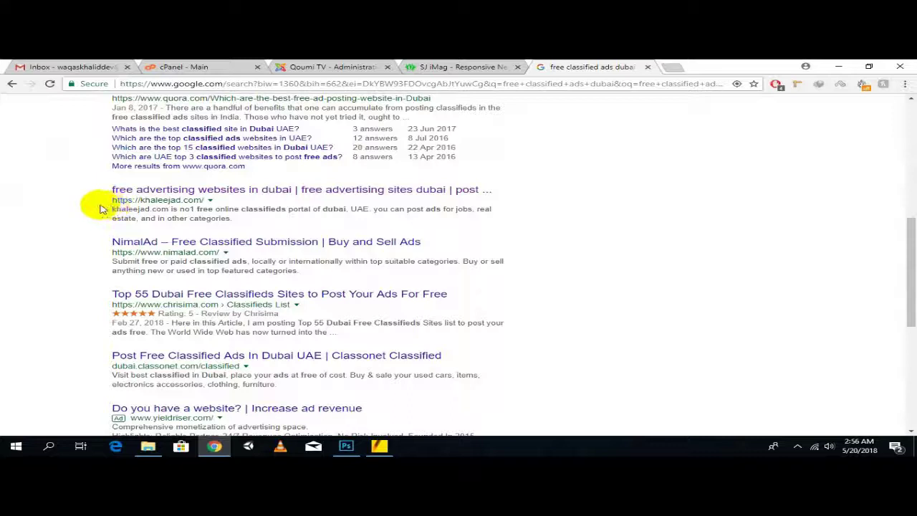
{"action": "scroll", "coordinate": [588, 151], "scroll_direction": "down", "scroll_amount": 4}
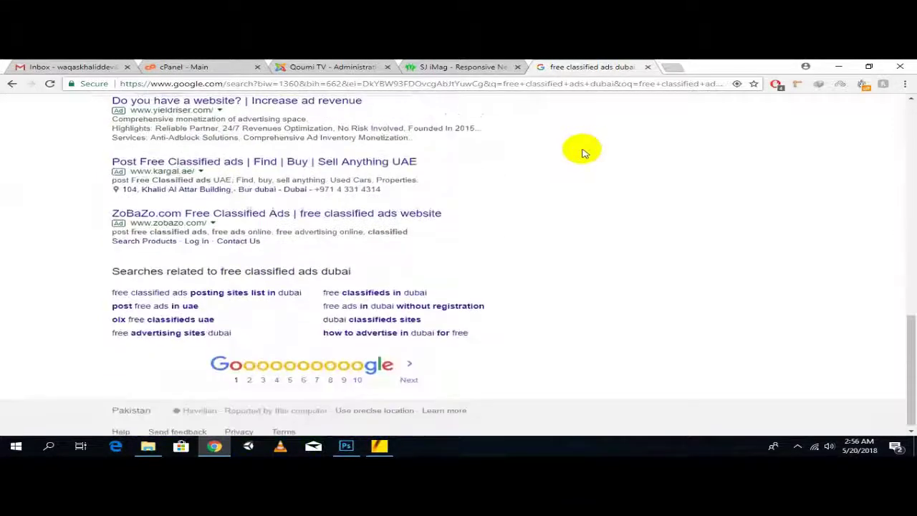
{"action": "scroll", "coordinate": [582, 152], "scroll_direction": "up", "scroll_amount": 3}
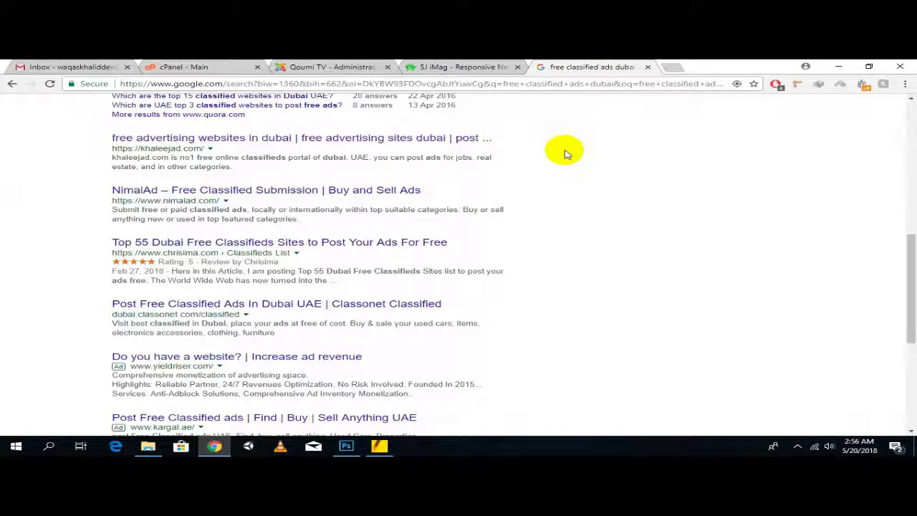
{"action": "scroll", "coordinate": [564, 152], "scroll_direction": "up", "scroll_amount": 1}
{"action": "scroll", "coordinate": [560, 150], "scroll_direction": "up", "scroll_amount": 3}
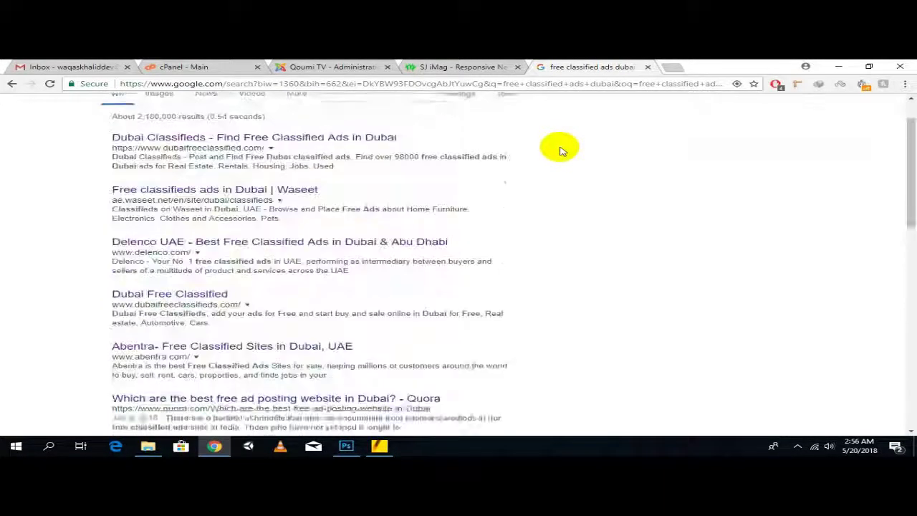
Step: Replace the search query with "poetry" and run the search
{"action": "left_click", "coordinate": [375, 115]}
{"action": "left_click", "coordinate": [581, 179]}
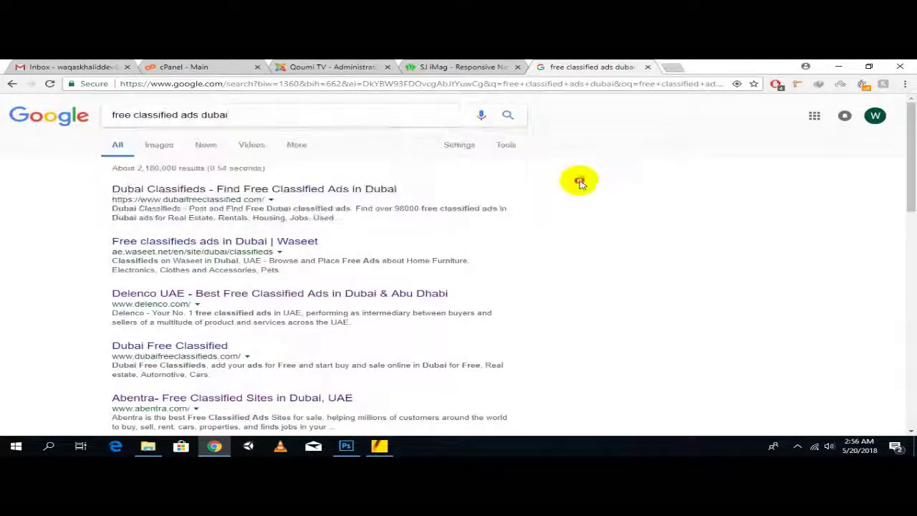
{"action": "triple_click", "coordinate": [369, 114]}
{"action": "left_click", "coordinate": [30, 215]}
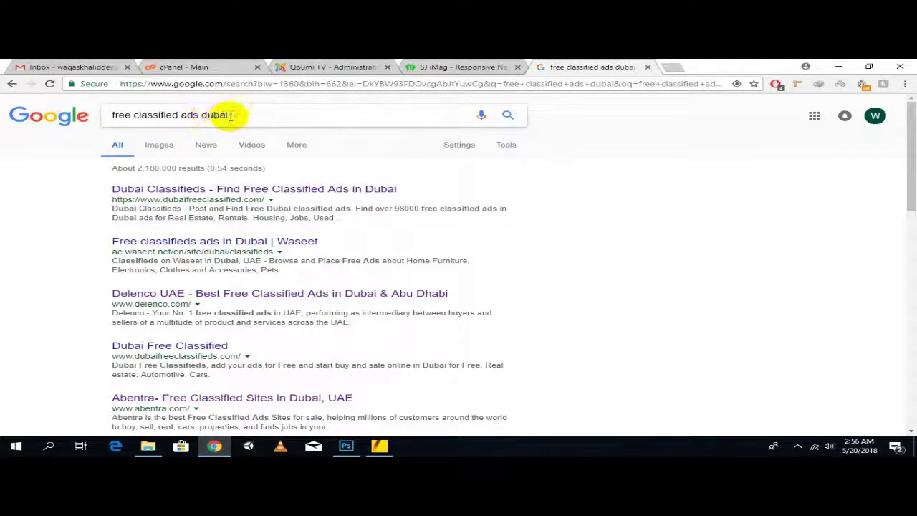
{"action": "left_click_drag", "start_coordinate": [230, 117], "coordinate": [2, 122]}
{"action": "type", "text": "poetry"}
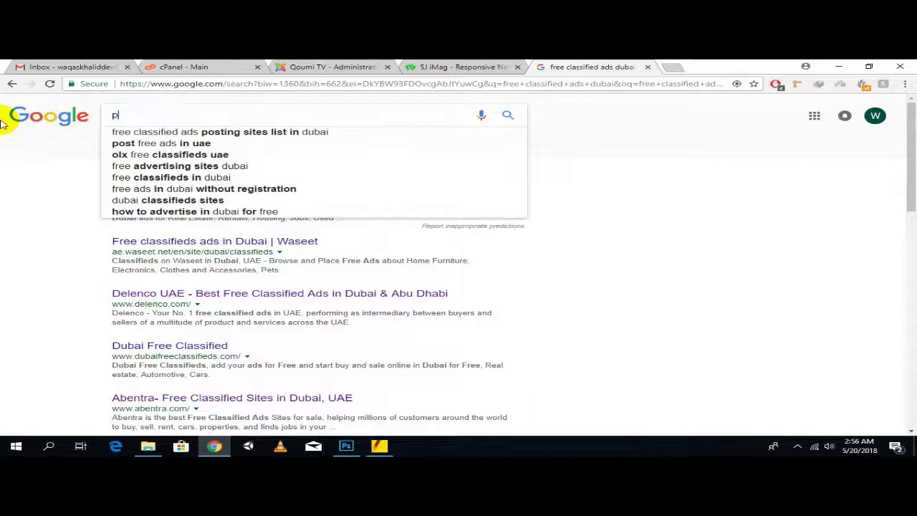
{"action": "key", "text": "Return"}
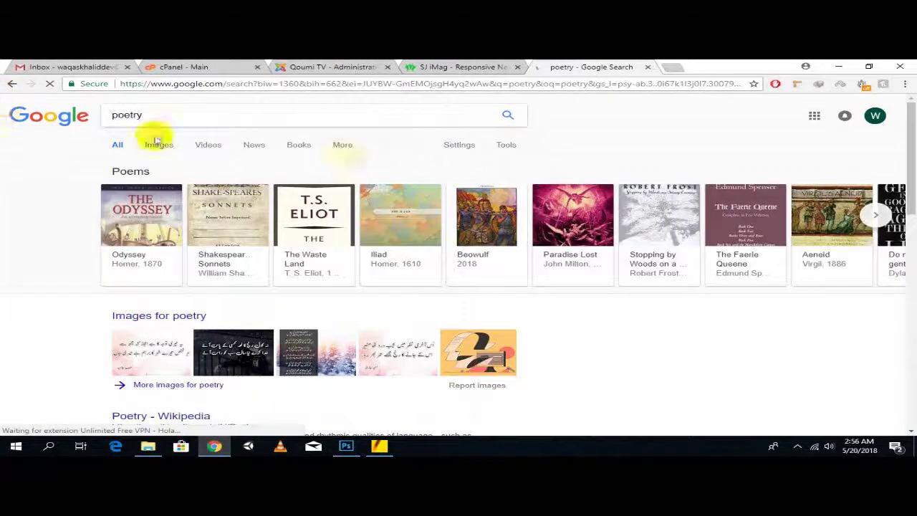
Step: Find the hamariweb.com Urdu Poetry listing in the poetry results and open it
{"action": "scroll", "coordinate": [337, 153], "scroll_direction": "down", "scroll_amount": 4}
{"action": "scroll", "coordinate": [341, 156], "scroll_direction": "down", "scroll_amount": 2}
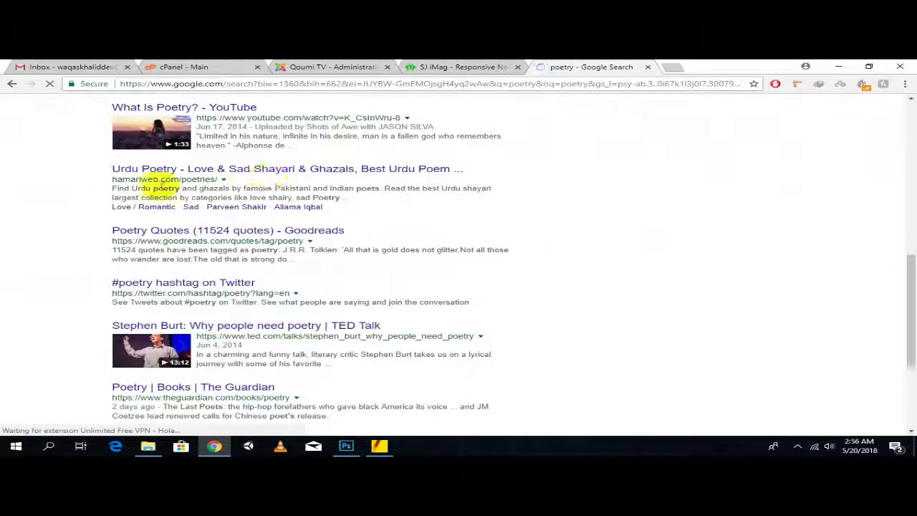
{"action": "left_click", "coordinate": [183, 174]}
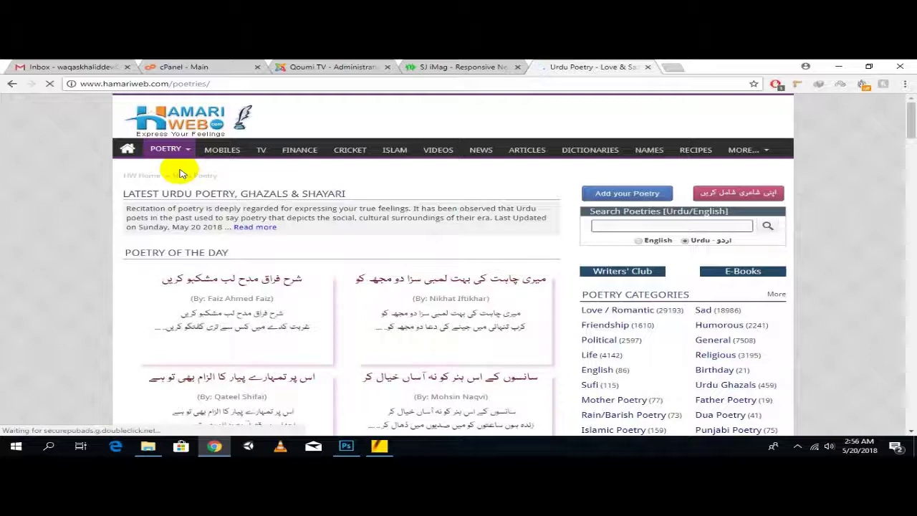
Step: Look over the Hamariweb poetry page, declining its news alerts request
{"action": "right_click", "coordinate": [609, 67]}
{"action": "left_click", "coordinate": [501, 98]}
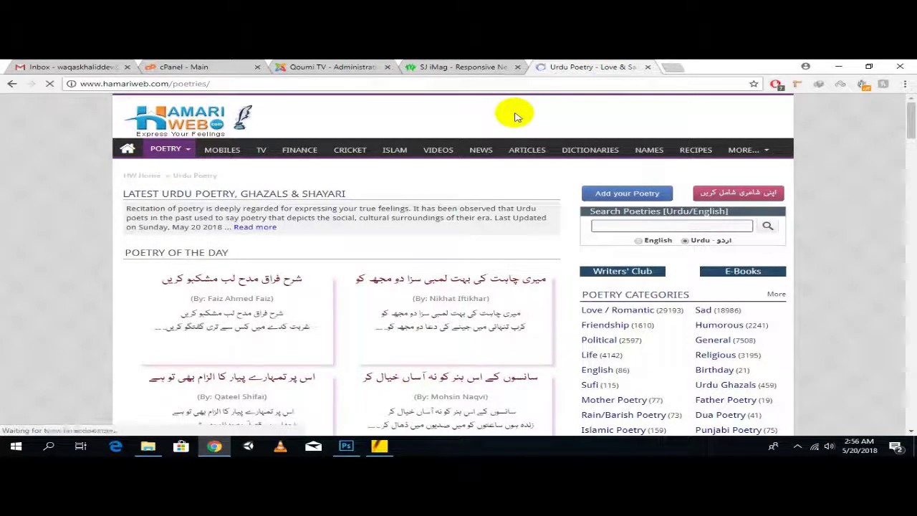
{"action": "scroll", "coordinate": [516, 118], "scroll_direction": "down", "scroll_amount": 3}
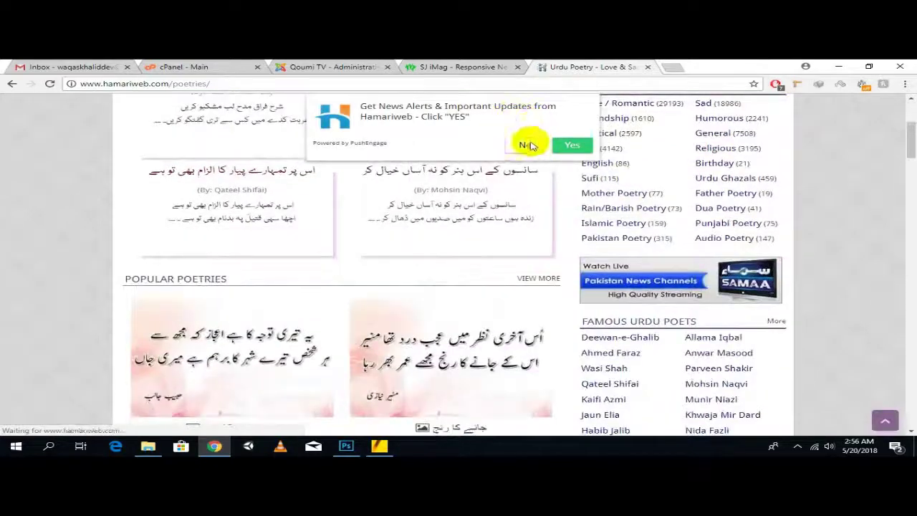
{"action": "left_click", "coordinate": [528, 143]}
{"action": "scroll", "coordinate": [548, 176], "scroll_direction": "down", "scroll_amount": 10}
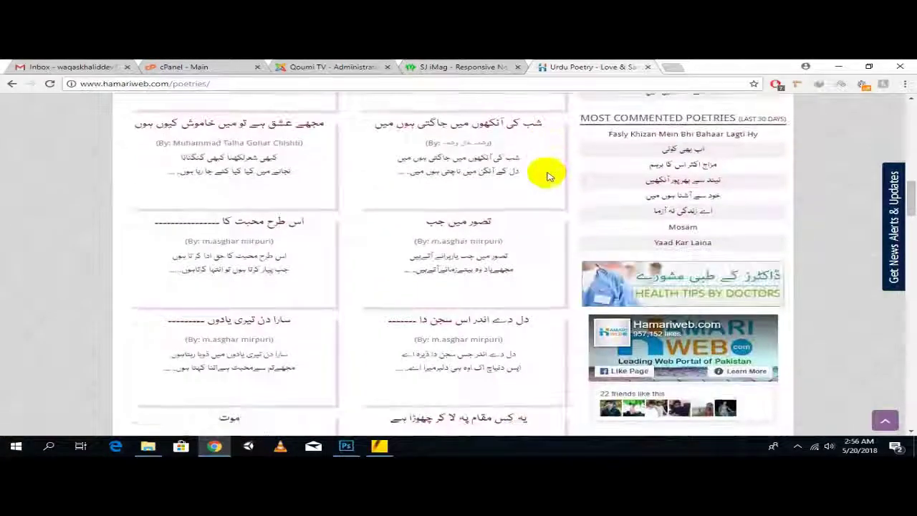
{"action": "scroll", "coordinate": [549, 177], "scroll_direction": "up", "scroll_amount": 12}
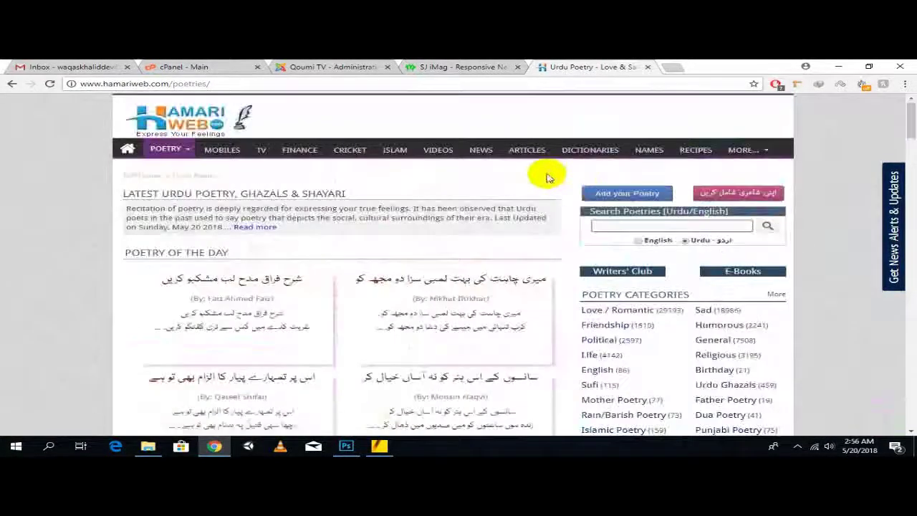
{"action": "right_click", "coordinate": [609, 67]}
{"action": "left_click", "coordinate": [611, 68]}
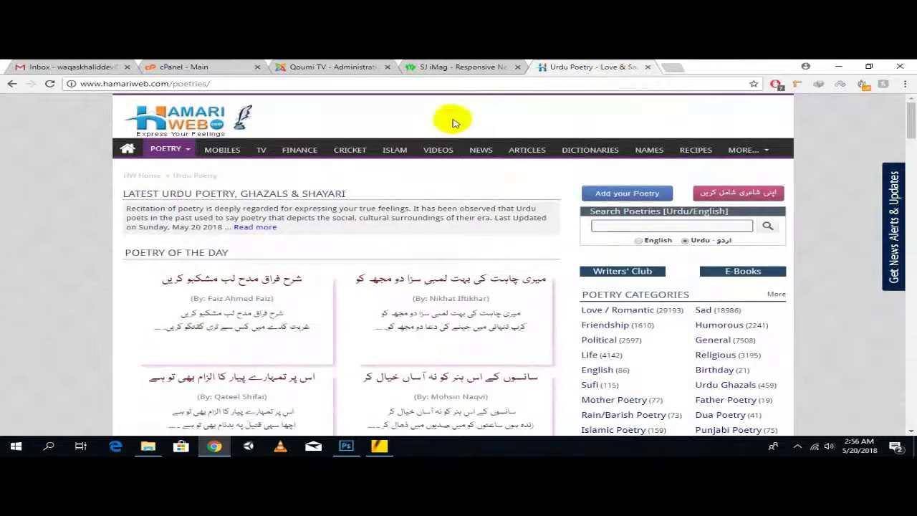
{"action": "left_click", "coordinate": [240, 83]}
{"action": "left_click", "coordinate": [240, 83]}
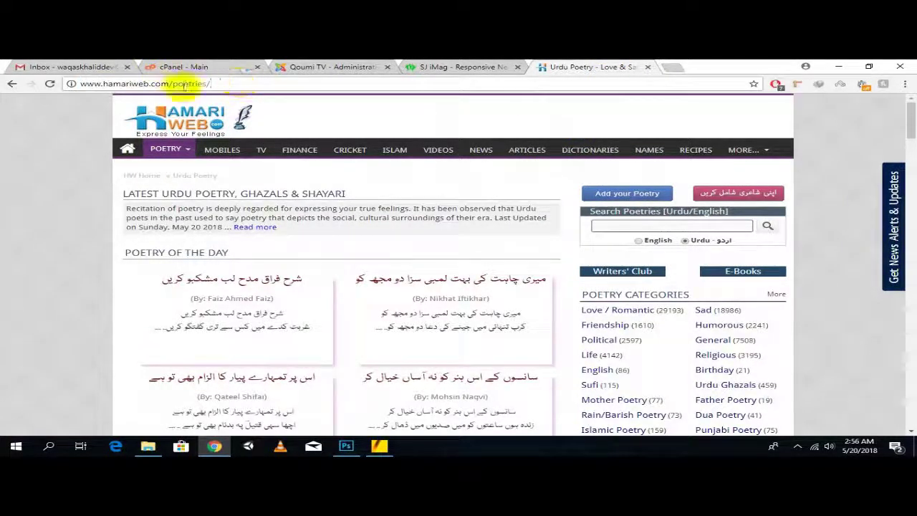
{"action": "left_click_drag", "start_coordinate": [172, 83], "coordinate": [73, 84]}
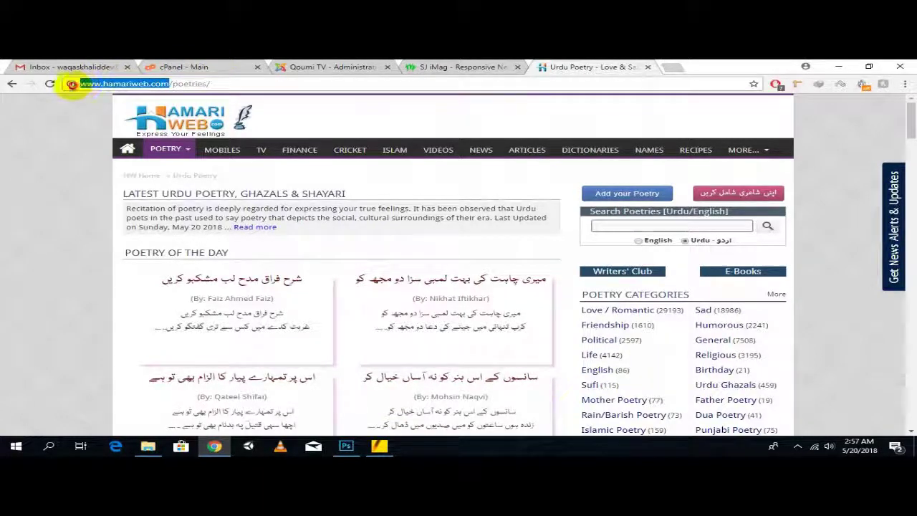
{"action": "right_click", "coordinate": [72, 85]}
{"action": "left_click", "coordinate": [127, 125]}
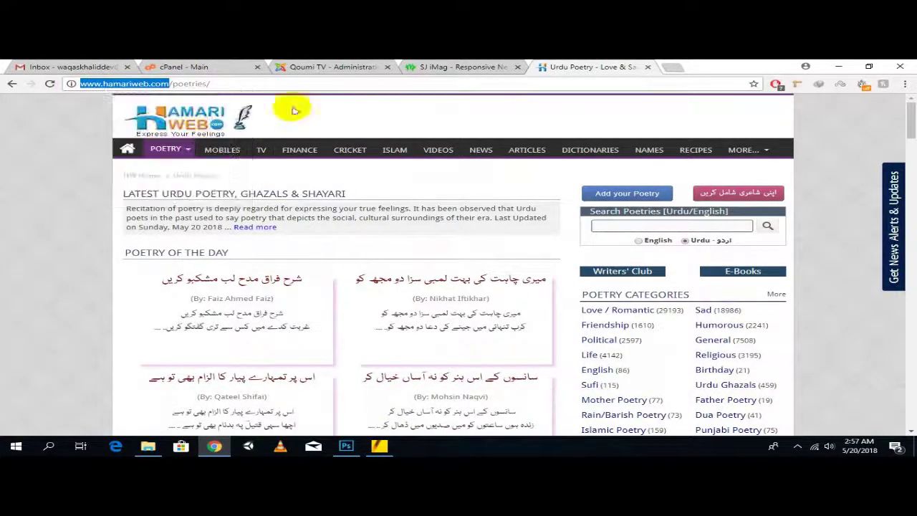
Step: Search the web for the suggested term "siteworthtraffic" and open the SiteWorthTraffic website
{"action": "left_click_drag", "start_coordinate": [316, 87], "coordinate": [11, 99]}
{"action": "type", "text": "site"}
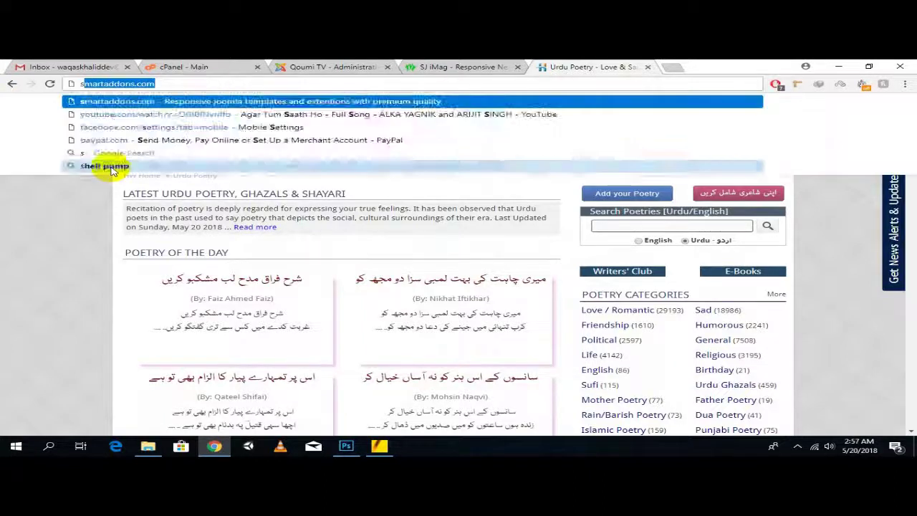
{"action": "type", "text": "wor"}
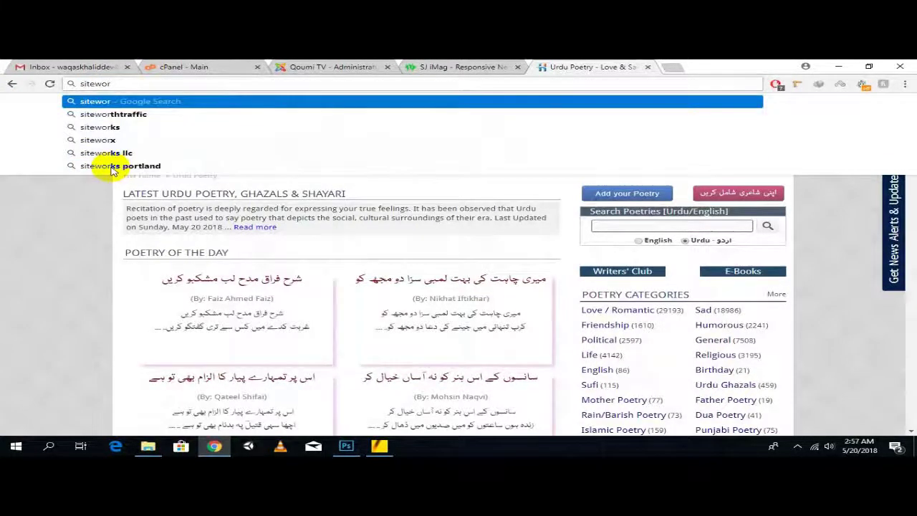
{"action": "key", "text": "Down"}
{"action": "key", "text": "Return"}
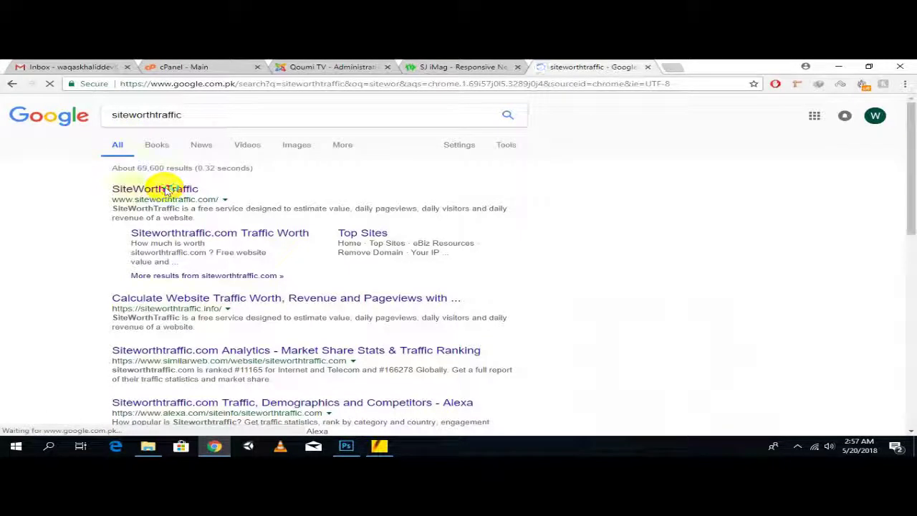
{"action": "left_click", "coordinate": [142, 191]}
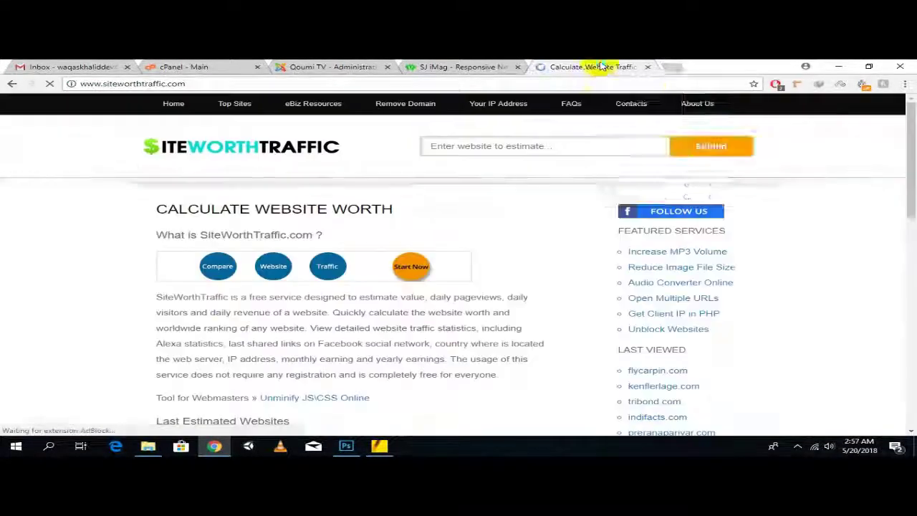
{"action": "left_click", "coordinate": [499, 146]}
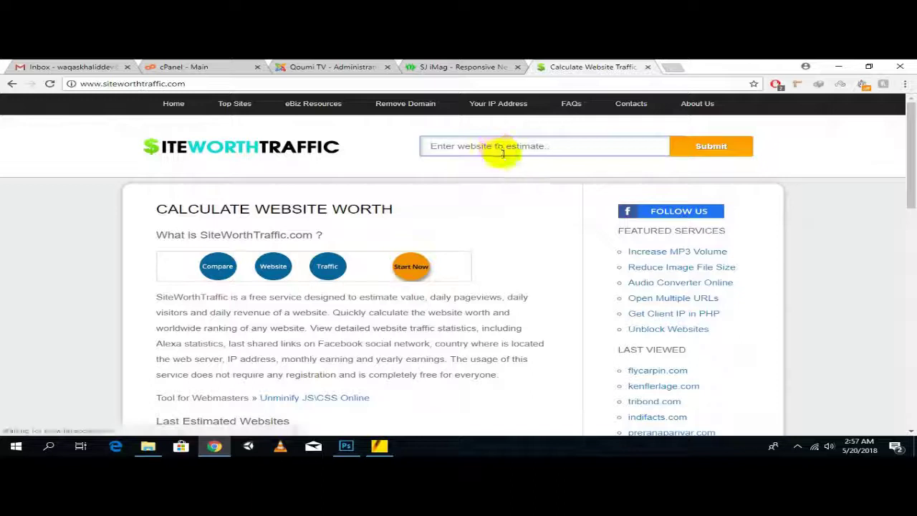
{"action": "left_click", "coordinate": [719, 147]}
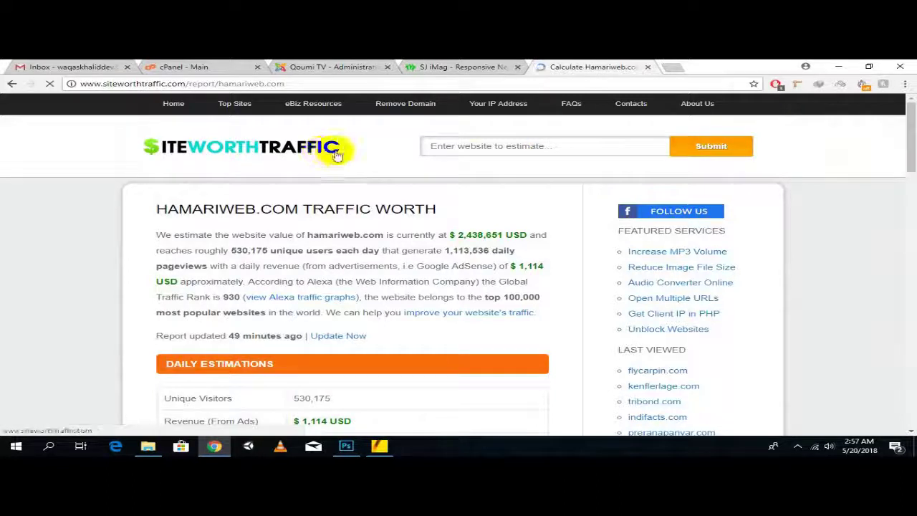
{"action": "scroll", "coordinate": [276, 293], "scroll_direction": "down", "scroll_amount": 1}
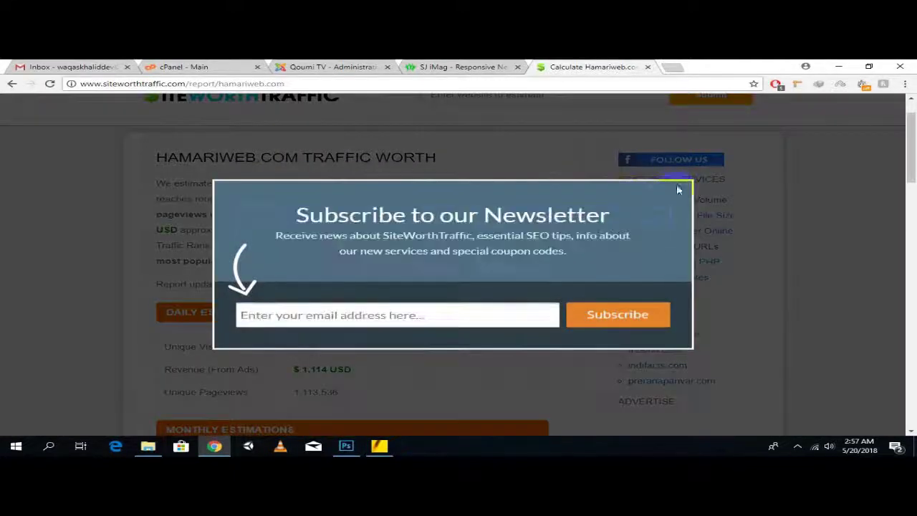
{"action": "left_click", "coordinate": [680, 189]}
Step: Highlight the unique daily users and the daily pageviews figures in the report summary, clearing each selection
{"action": "left_click_drag", "start_coordinate": [285, 200], "coordinate": [402, 202]}
{"action": "left_click", "coordinate": [403, 203]}
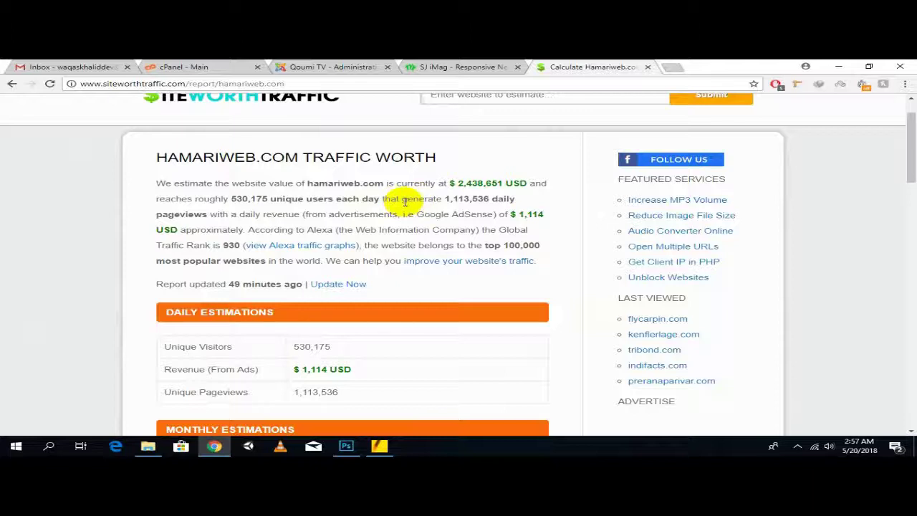
{"action": "left_click_drag", "start_coordinate": [492, 199], "coordinate": [434, 200]}
{"action": "left_click", "coordinate": [434, 200]}
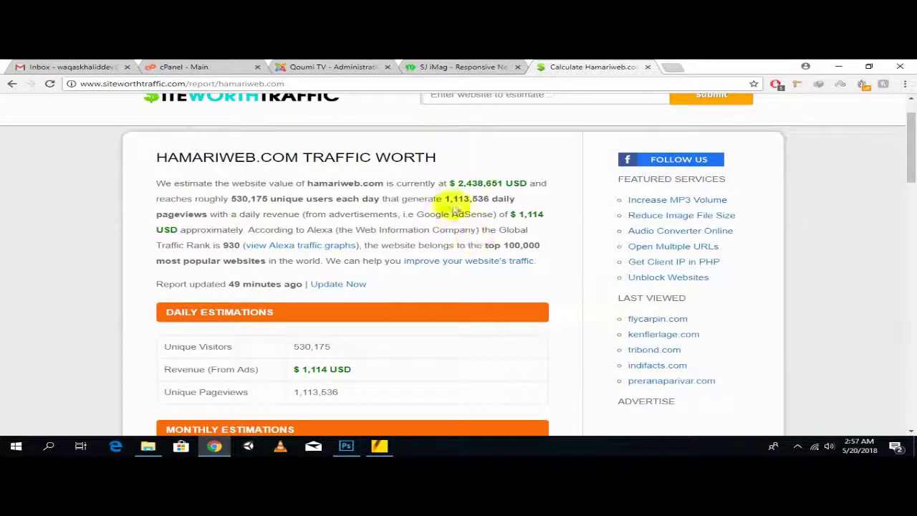
Step: Highlight the words "daily revenue" and the revenue amount in the report summary, then clear the selection
{"action": "left_click_drag", "start_coordinate": [239, 214], "coordinate": [307, 212]}
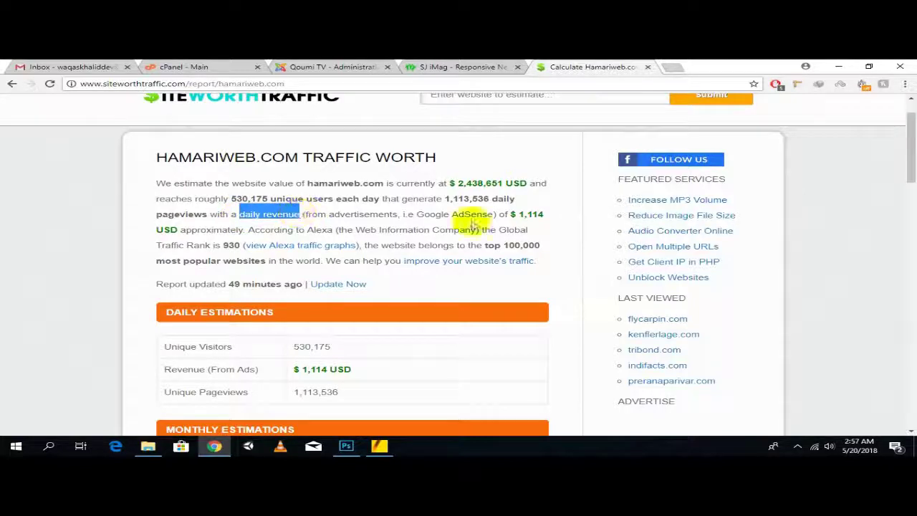
{"action": "left_click", "coordinate": [528, 212]}
{"action": "double_click", "coordinate": [528, 213]}
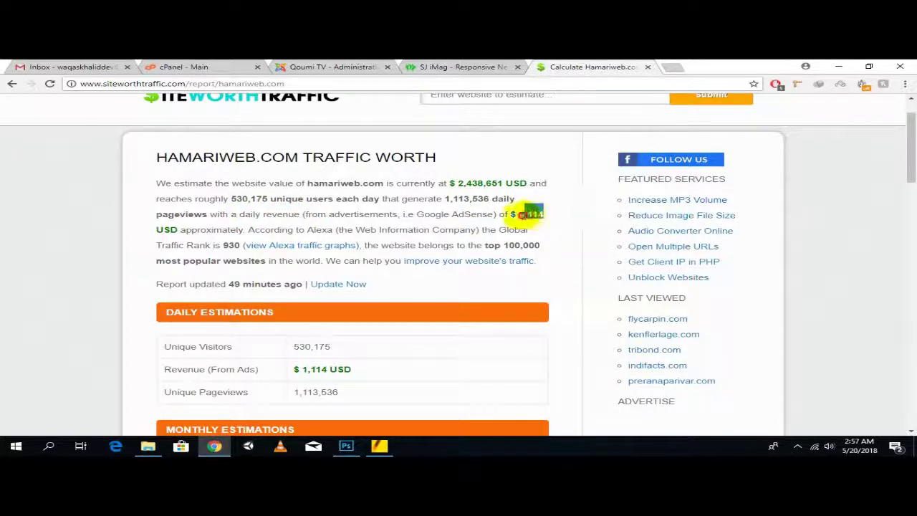
{"action": "mouse_move", "coordinate": [528, 213]}
{"action": "left_mouse_down"}
{"action": "mouse_move", "coordinate": [528, 227]}
{"action": "mouse_move", "coordinate": [523, 214]}
{"action": "mouse_move", "coordinate": [544, 216]}
{"action": "left_mouse_up"}
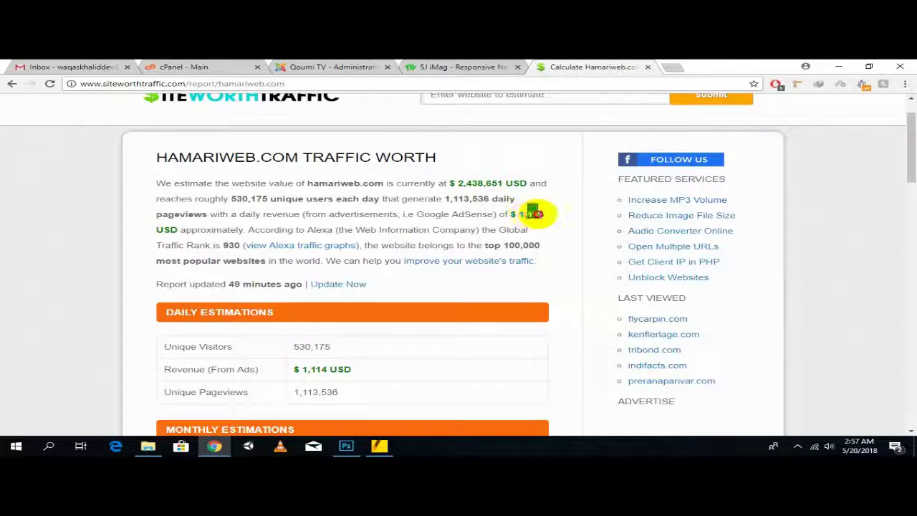
{"action": "left_click", "coordinate": [528, 213]}
{"action": "double_click", "coordinate": [528, 213]}
{"action": "left_click", "coordinate": [529, 215]}
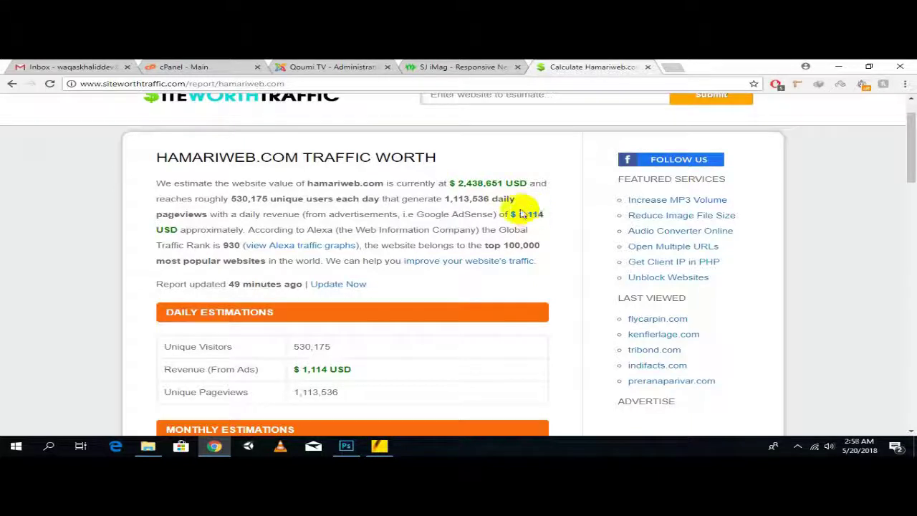
{"action": "left_click_drag", "start_coordinate": [543, 215], "coordinate": [394, 183]}
{"action": "left_click", "coordinate": [390, 198]}
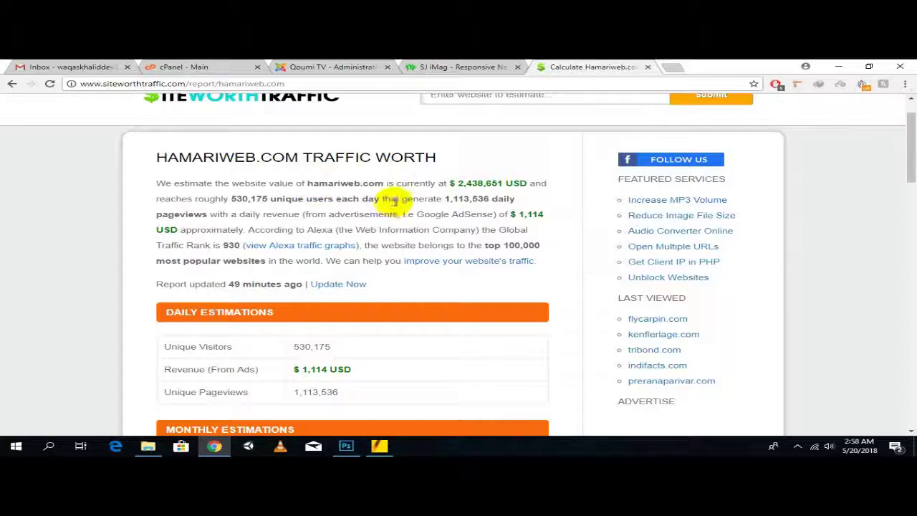
Step: Examine the daily, monthly and yearly estimations and the Alexa statistics in the hamariweb.com report
{"action": "scroll", "coordinate": [393, 198], "scroll_direction": "down", "scroll_amount": 1}
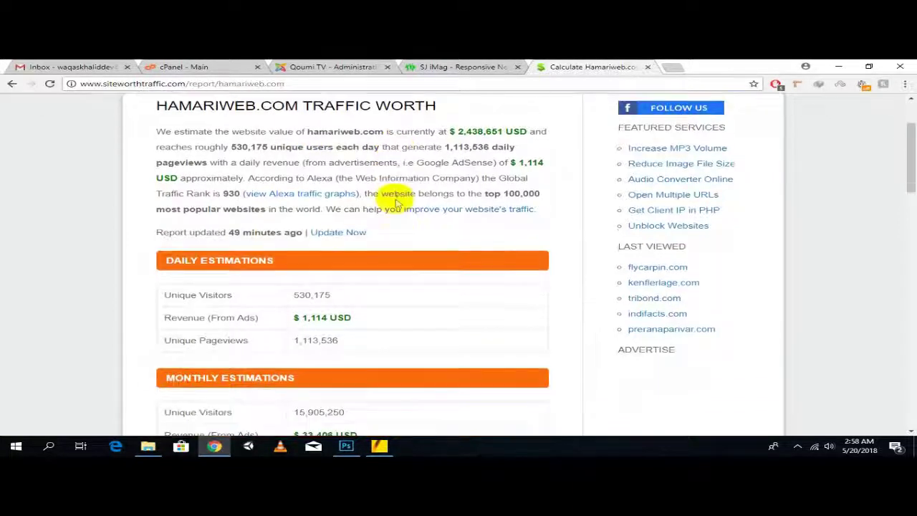
{"action": "scroll", "coordinate": [356, 207], "scroll_direction": "down", "scroll_amount": 3}
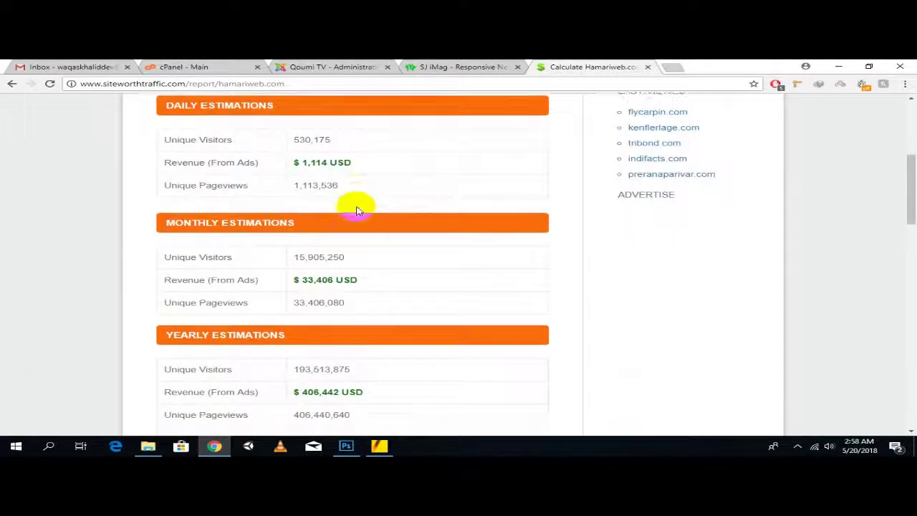
{"action": "left_click", "coordinate": [358, 215]}
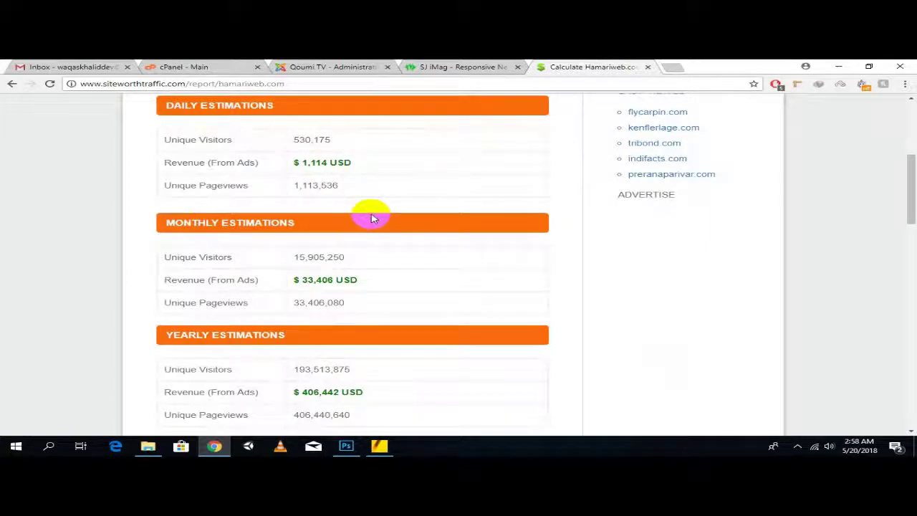
{"action": "scroll", "coordinate": [374, 208], "scroll_direction": "down", "scroll_amount": 8}
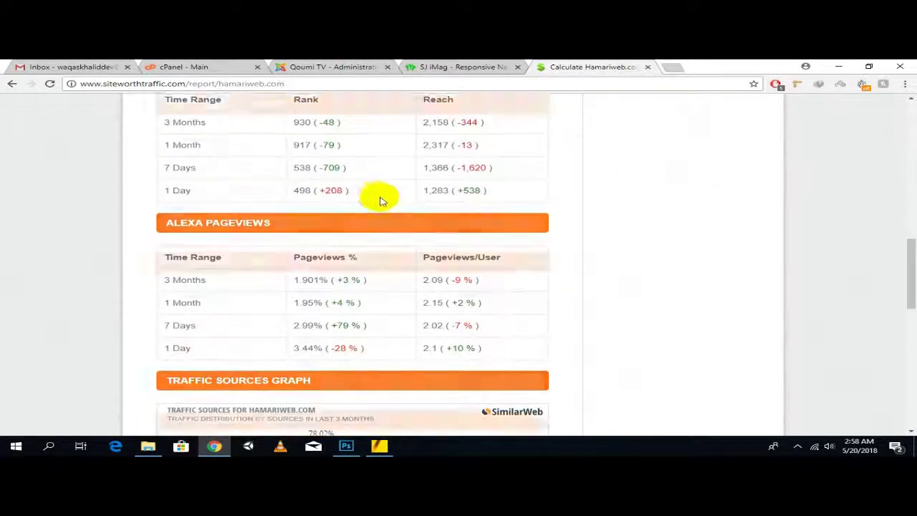
{"action": "scroll", "coordinate": [539, 186], "scroll_direction": "up", "scroll_amount": 8}
{"action": "scroll", "coordinate": [539, 186], "scroll_direction": "up", "scroll_amount": 5}
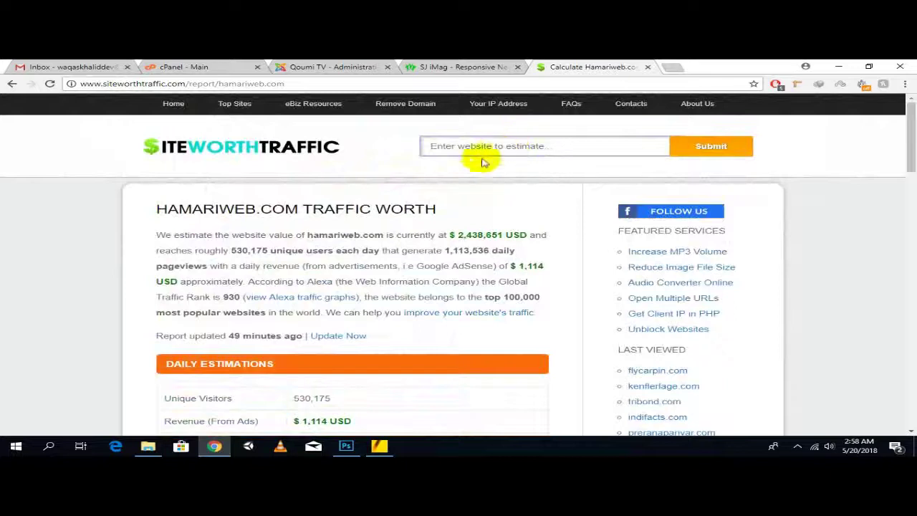
Step: Highlight the last three digits of the daily revenue amount in the hamariweb.com summary paragraph
{"action": "mouse_move", "coordinate": [546, 265]}
{"action": "left_mouse_down"}
{"action": "mouse_move", "coordinate": [519, 267]}
{"action": "mouse_move", "coordinate": [545, 268]}
{"action": "mouse_move", "coordinate": [528, 267]}
{"action": "left_mouse_up"}
{"action": "left_click", "coordinate": [539, 268]}
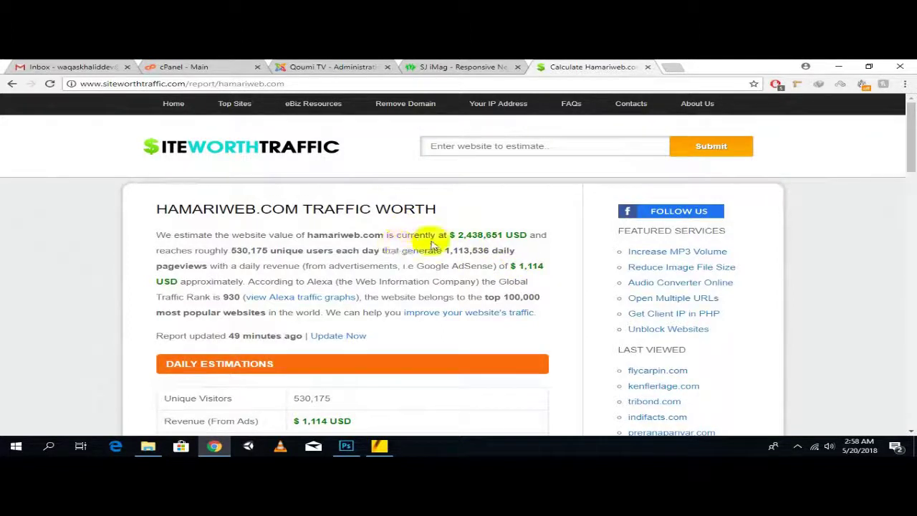
{"action": "left_click_drag", "start_coordinate": [541, 267], "coordinate": [528, 266]}
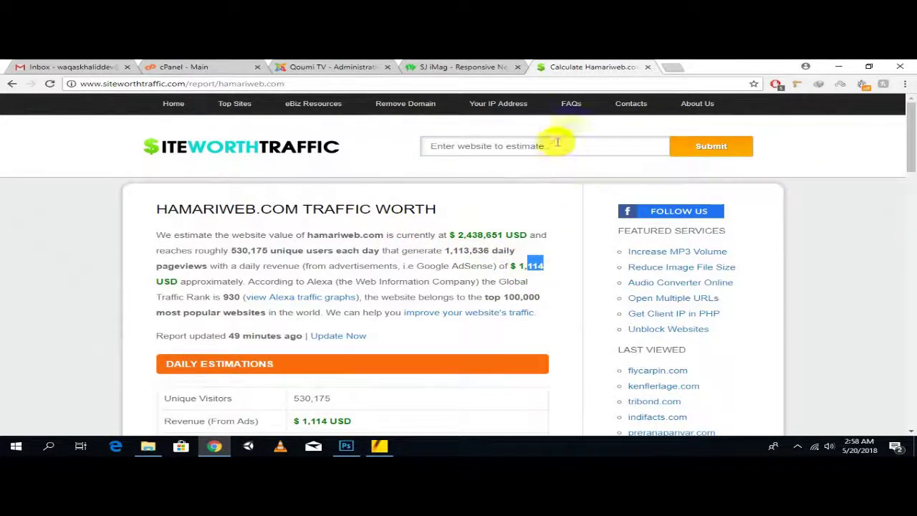
Step: Highlight the full daily revenue number in the hamariweb.com summary paragraph, then close the SiteWorthTraffic report
{"action": "right_click", "coordinate": [590, 66]}
{"action": "left_click", "coordinate": [542, 274]}
{"action": "left_click_drag", "start_coordinate": [548, 267], "coordinate": [518, 264]}
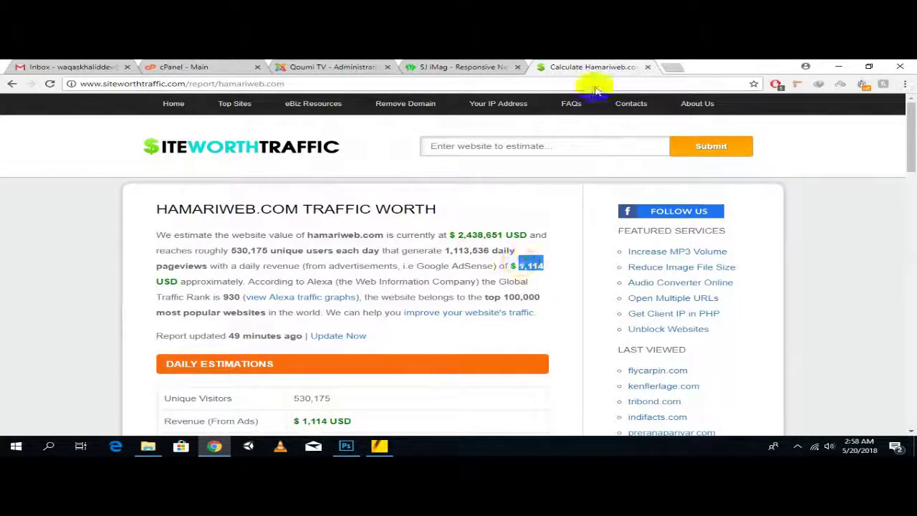
{"action": "left_click", "coordinate": [648, 66]}
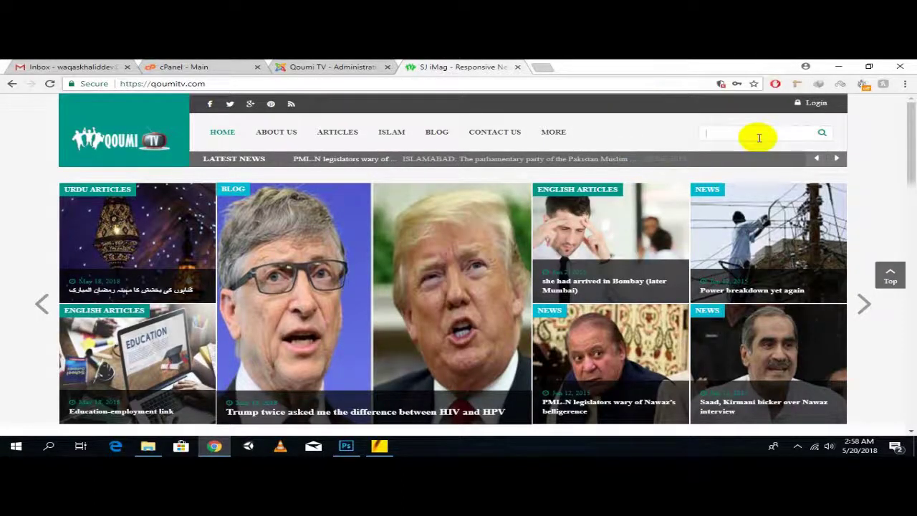
Step: Look through the Qoumi TV homepage from the header down to the footer and back
{"action": "scroll", "coordinate": [814, 217], "scroll_direction": "down", "scroll_amount": 8}
{"action": "scroll", "coordinate": [815, 219], "scroll_direction": "down", "scroll_amount": 6}
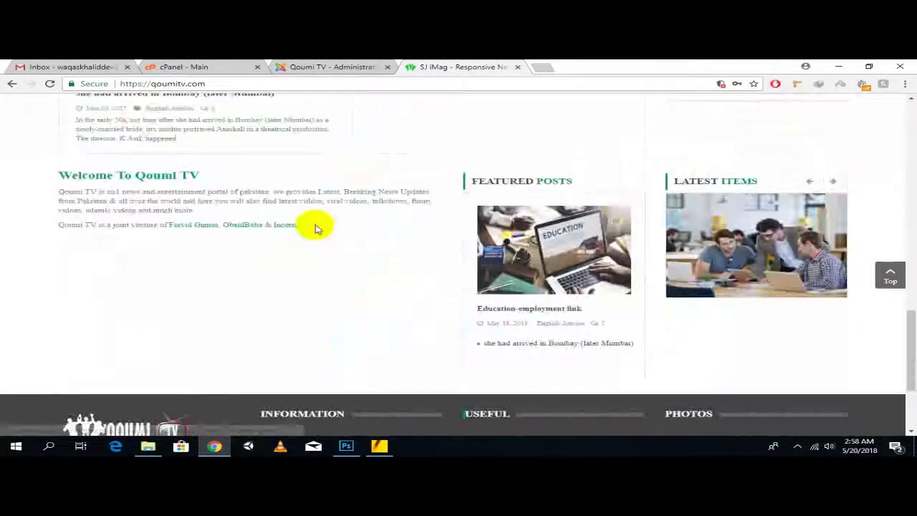
{"action": "scroll", "coordinate": [301, 233], "scroll_direction": "down", "scroll_amount": 2}
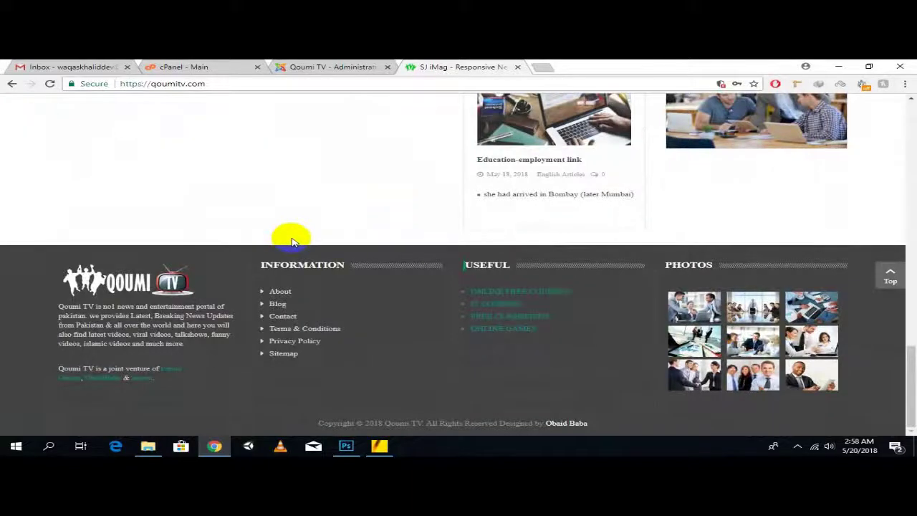
{"action": "scroll", "coordinate": [292, 242], "scroll_direction": "up", "scroll_amount": 15}
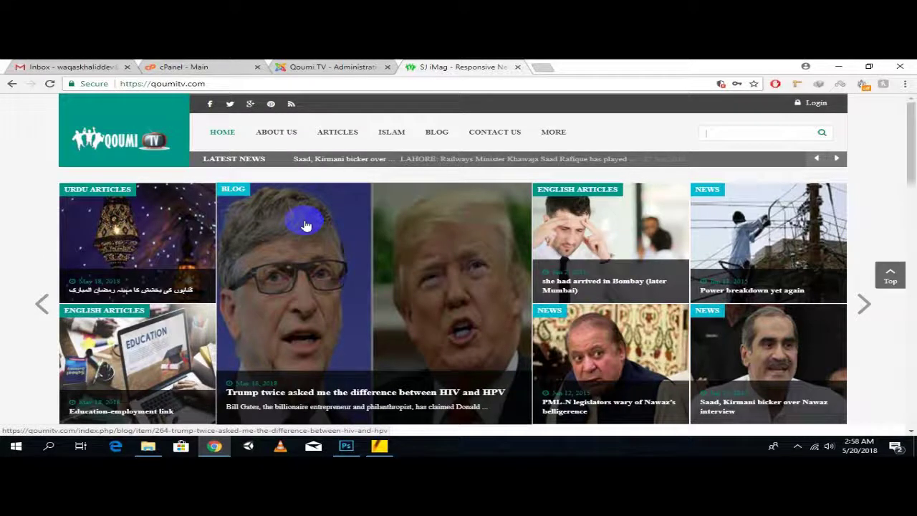
Step: Open google.com in a new browser tab
{"action": "left_click", "coordinate": [544, 66]}
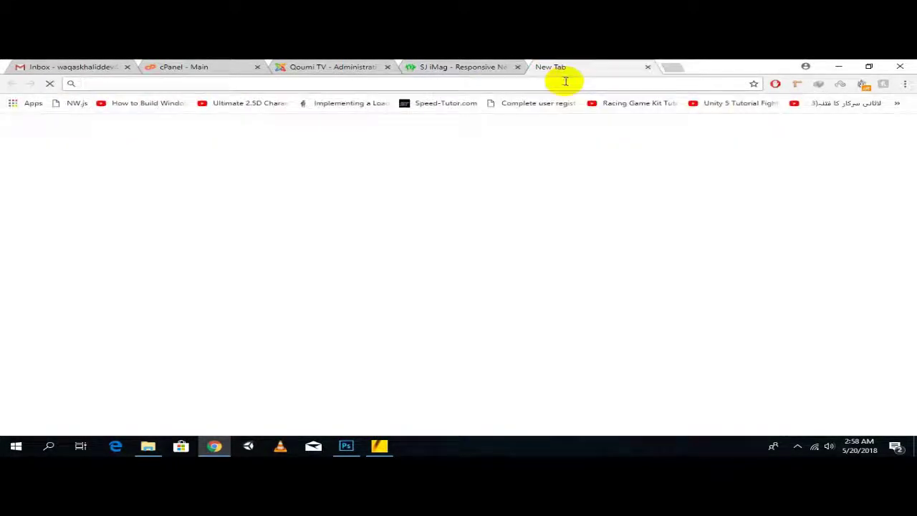
{"action": "type", "text": "google.com"}
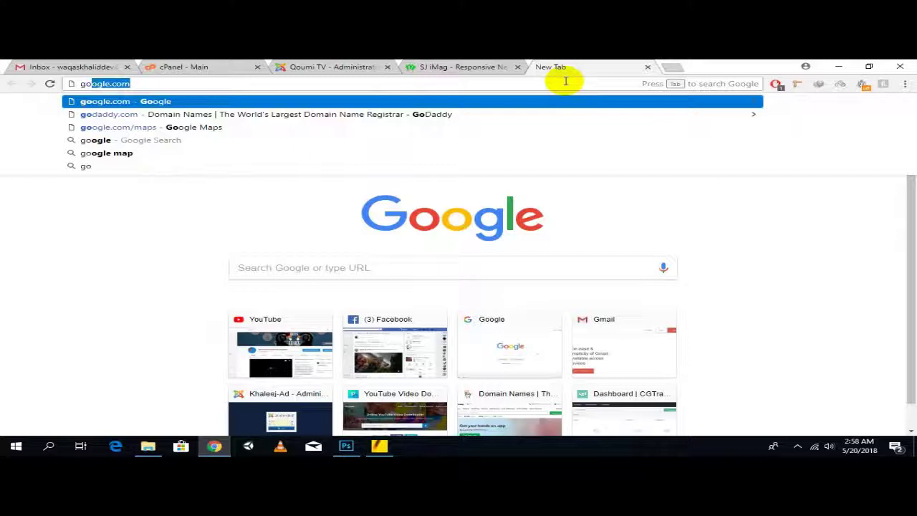
{"action": "key", "text": "Return"}
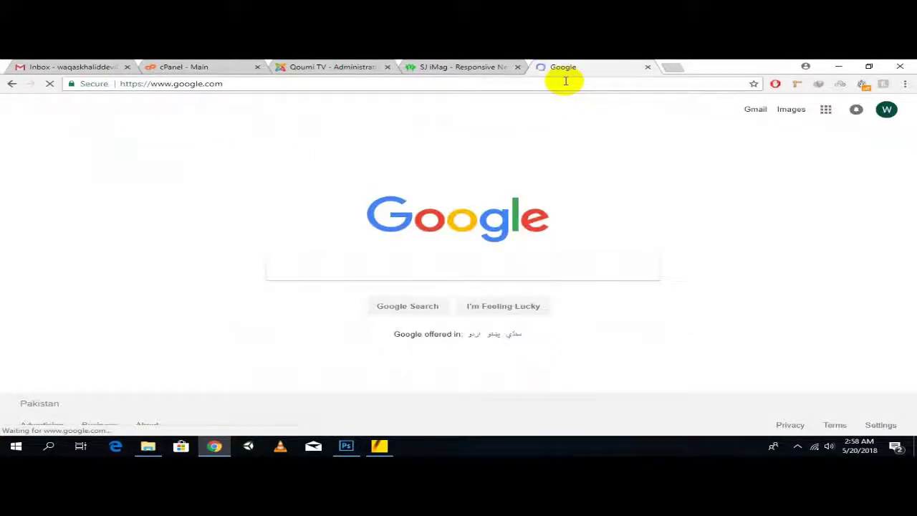
{"action": "right_click", "coordinate": [581, 65]}
{"action": "left_click", "coordinate": [572, 67]}
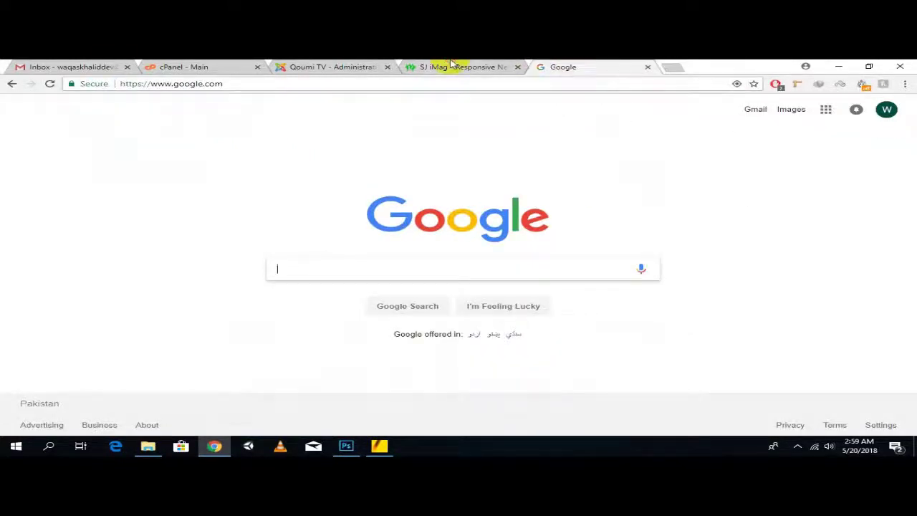
Step: Open the About Us page of the Qoumi TV website in a separate tab, keeping the homepage open
{"action": "left_click", "coordinate": [454, 66]}
{"action": "right_click", "coordinate": [276, 132]}
{"action": "left_click", "coordinate": [304, 140]}
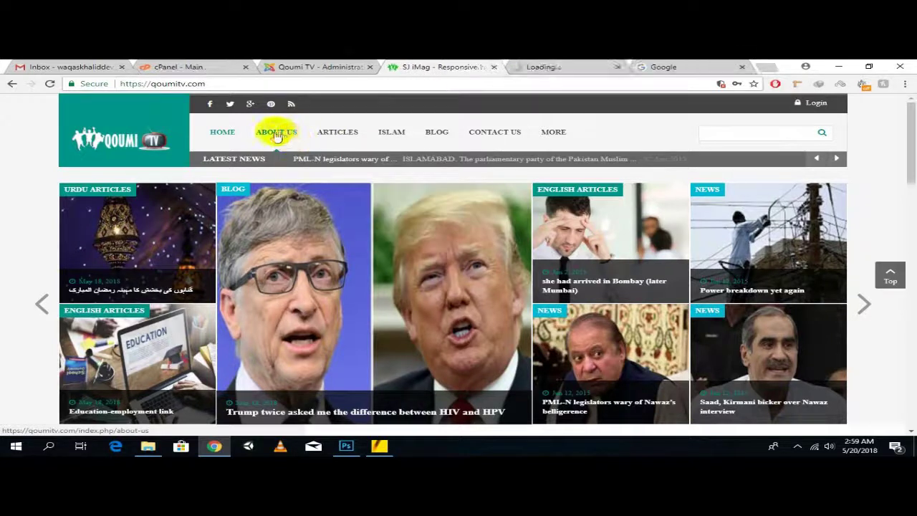
Step: Highlight the Welcome To Qoumi TV text near the end of the homepage, then clear the selection
{"action": "scroll", "coordinate": [272, 147], "scroll_direction": "down", "scroll_amount": 12}
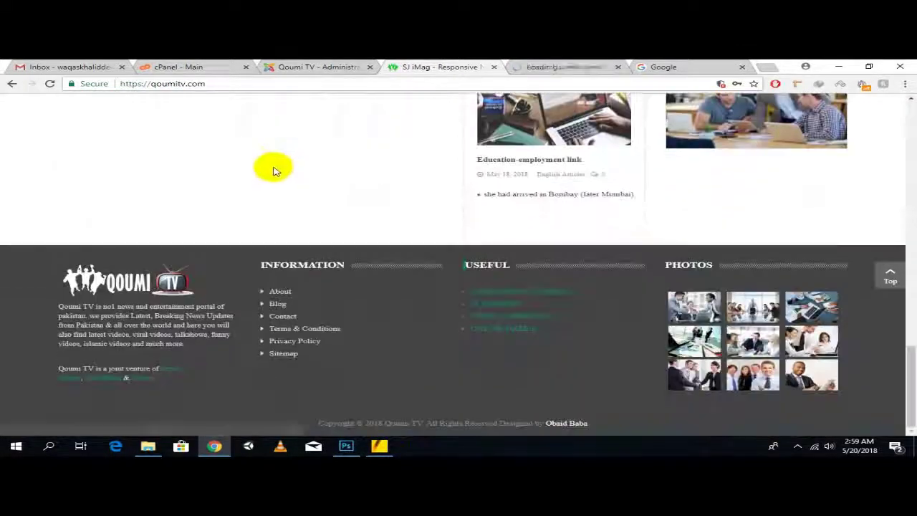
{"action": "scroll", "coordinate": [273, 168], "scroll_direction": "up", "scroll_amount": 2}
{"action": "left_click_drag", "start_coordinate": [297, 230], "coordinate": [25, 196]}
{"action": "left_click", "coordinate": [25, 196]}
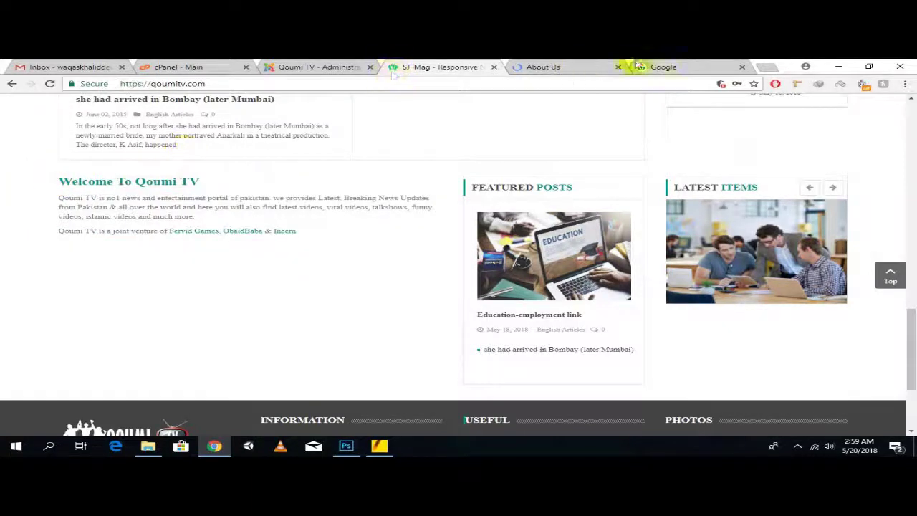
Step: Return to the Google page and search for "white hat seo"
{"action": "left_click", "coordinate": [698, 65]}
{"action": "key", "text": "ctrl+shift+Tab"}
{"action": "left_click", "coordinate": [666, 66]}
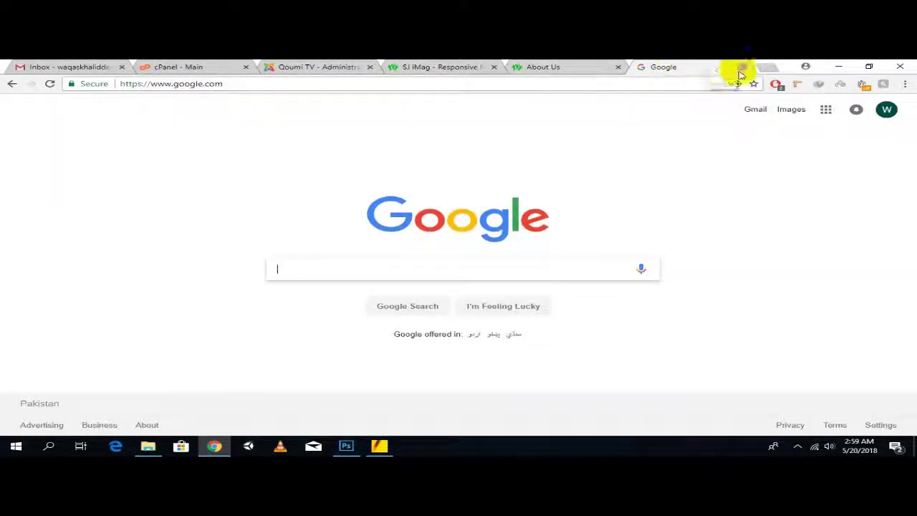
{"action": "left_click", "coordinate": [563, 66]}
{"action": "left_click", "coordinate": [645, 67]}
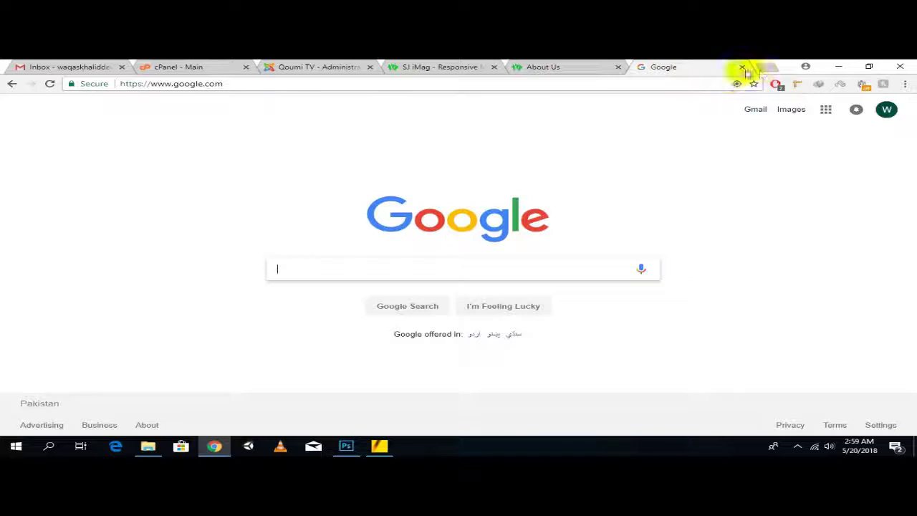
{"action": "left_click", "coordinate": [414, 268]}
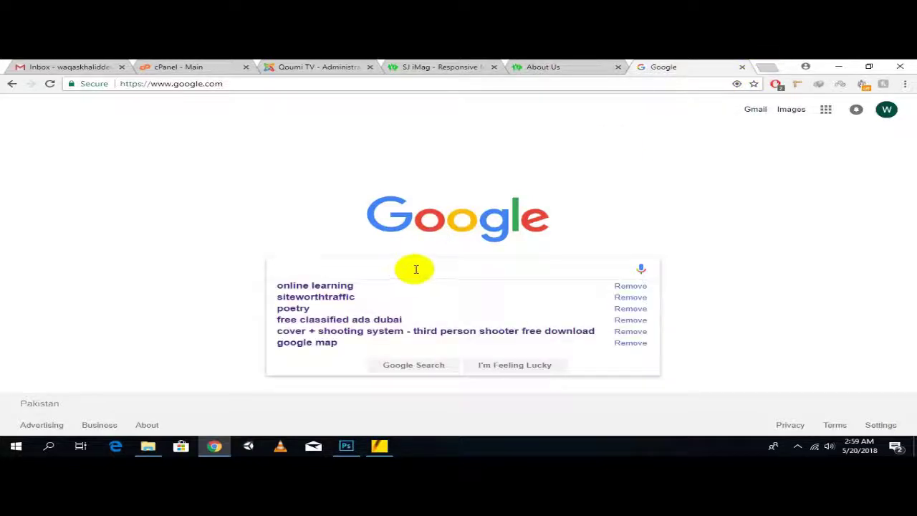
{"action": "type", "text": "white hat seo"}
{"action": "key", "text": "Return"}
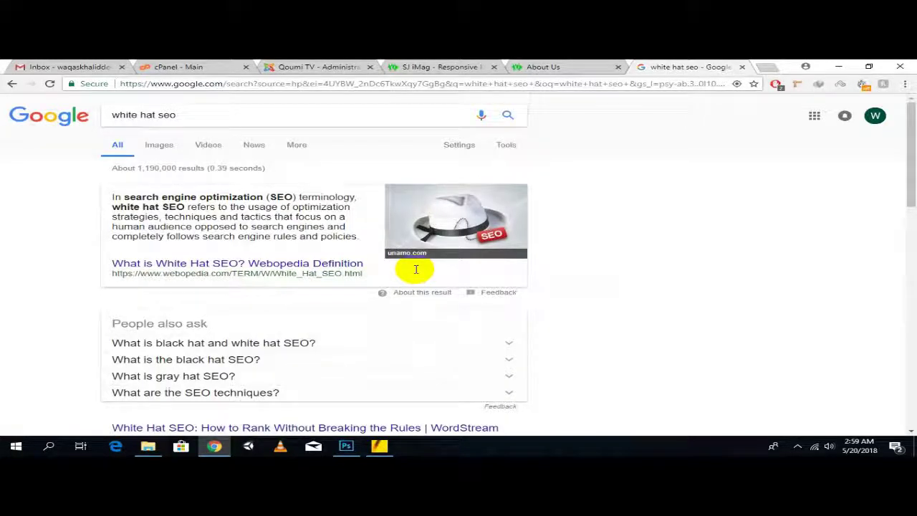
Step: Examine the "white hat seo" results, from the definition and listed pages down to the related searches
{"action": "right_click", "coordinate": [724, 64]}
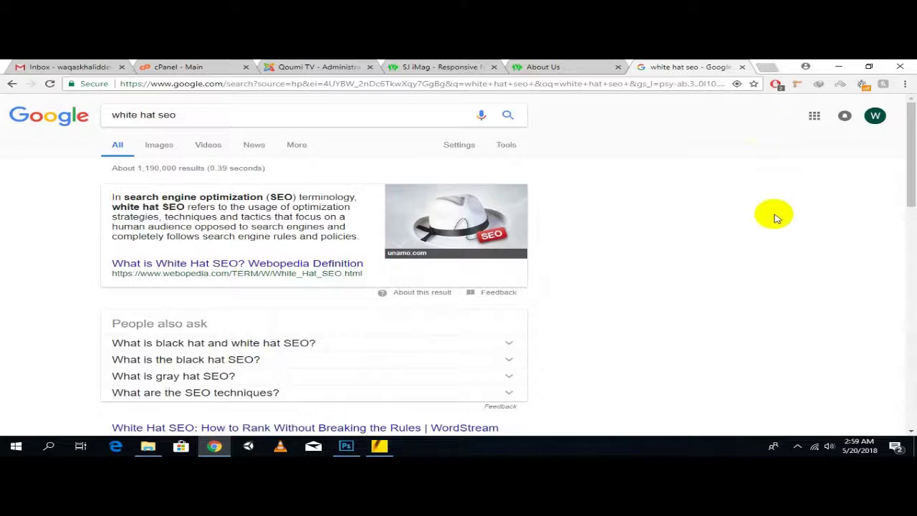
{"action": "scroll", "coordinate": [774, 211], "scroll_direction": "down", "scroll_amount": 3}
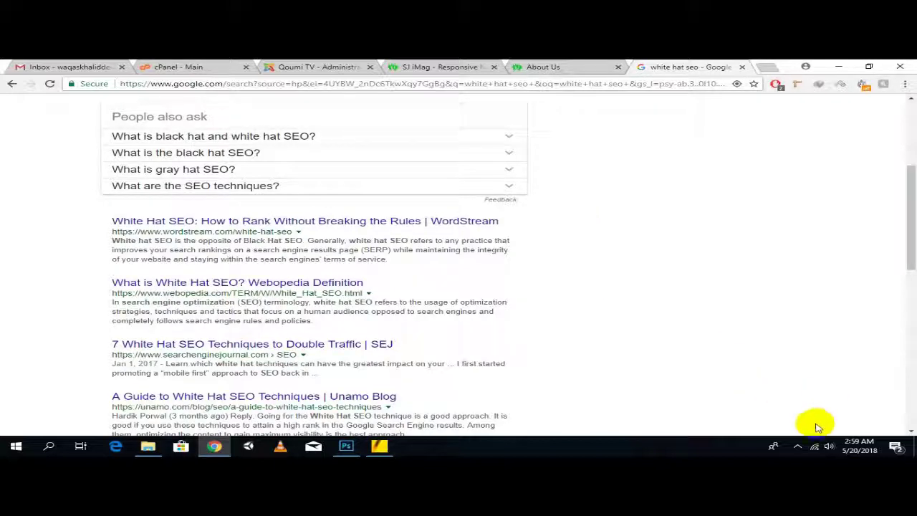
{"action": "left_click", "coordinate": [797, 446]}
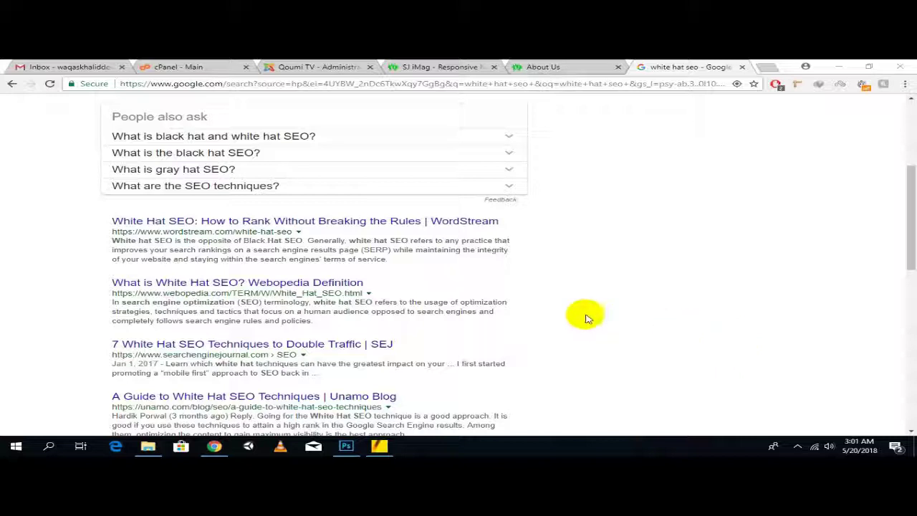
{"action": "right_click", "coordinate": [657, 63]}
{"action": "left_click", "coordinate": [658, 63]}
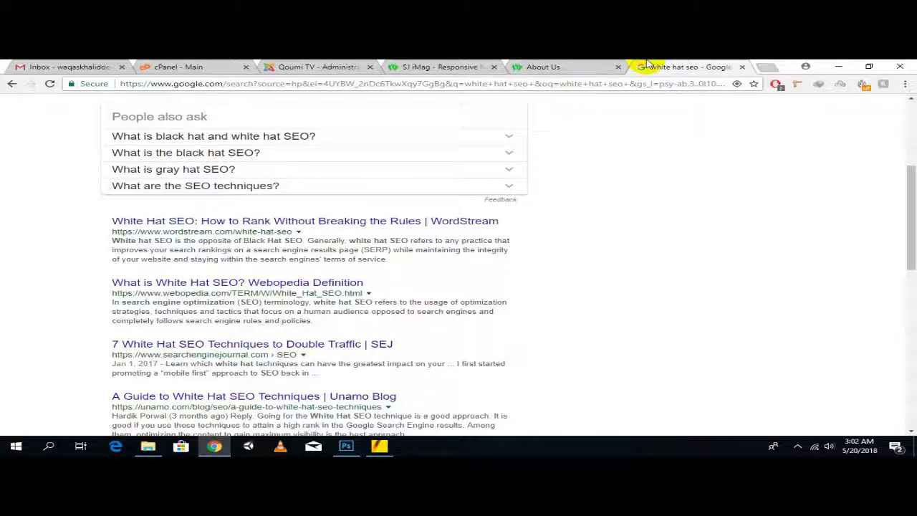
{"action": "scroll", "coordinate": [615, 140], "scroll_direction": "down", "scroll_amount": 6}
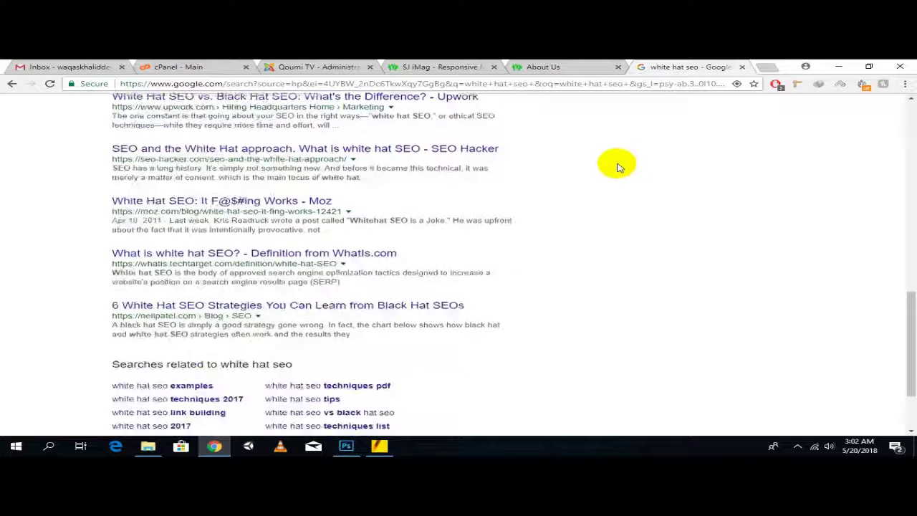
{"action": "scroll", "coordinate": [616, 163], "scroll_direction": "up", "scroll_amount": 15}
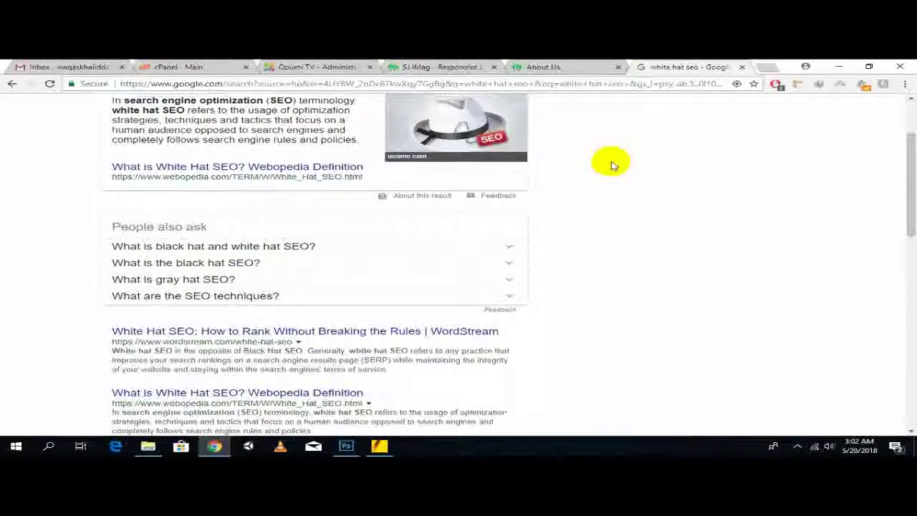
{"action": "right_click", "coordinate": [677, 66]}
{"action": "key", "text": "Escape"}
{"action": "left_click", "coordinate": [544, 68]}
{"action": "left_click", "coordinate": [711, 70]}
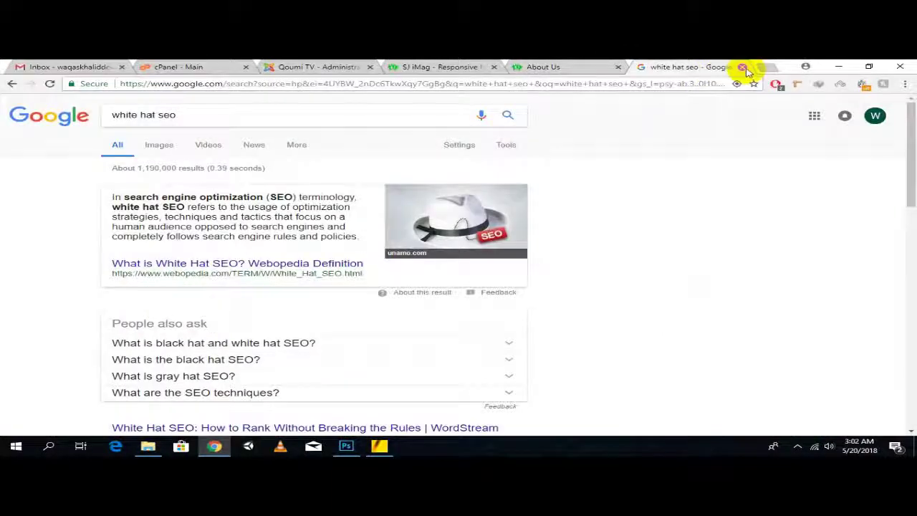
Step: Switch back to the Qoumi TV homepage and look over the site's About Us page down to its footer
{"action": "left_click", "coordinate": [553, 66]}
{"action": "left_click", "coordinate": [440, 66]}
{"action": "left_click", "coordinate": [502, 66]}
{"action": "left_click", "coordinate": [491, 66]}
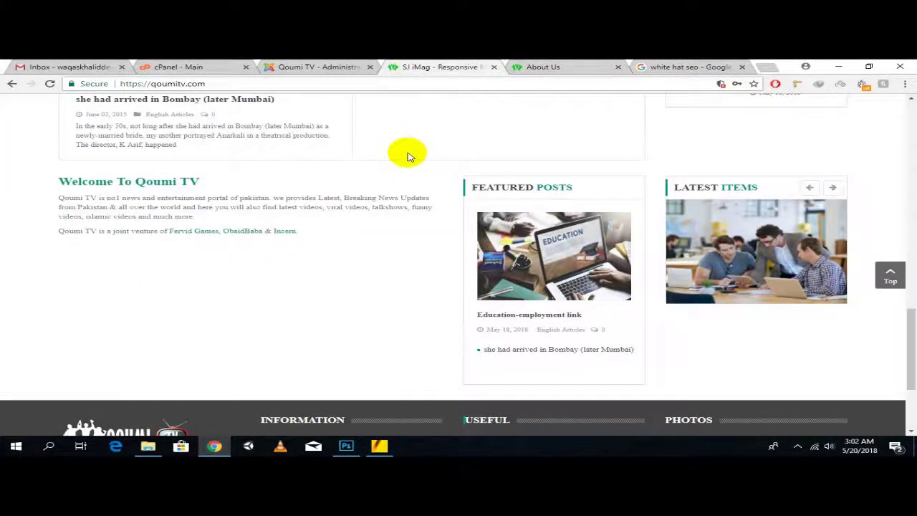
{"action": "left_click", "coordinate": [529, 68]}
{"action": "scroll", "coordinate": [290, 197], "scroll_direction": "down", "scroll_amount": 3}
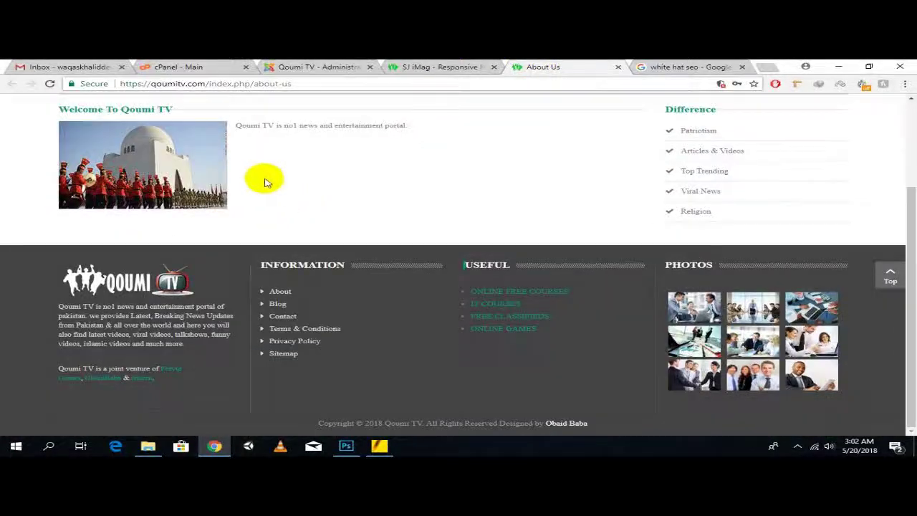
{"action": "scroll", "coordinate": [267, 182], "scroll_direction": "up", "scroll_amount": 2}
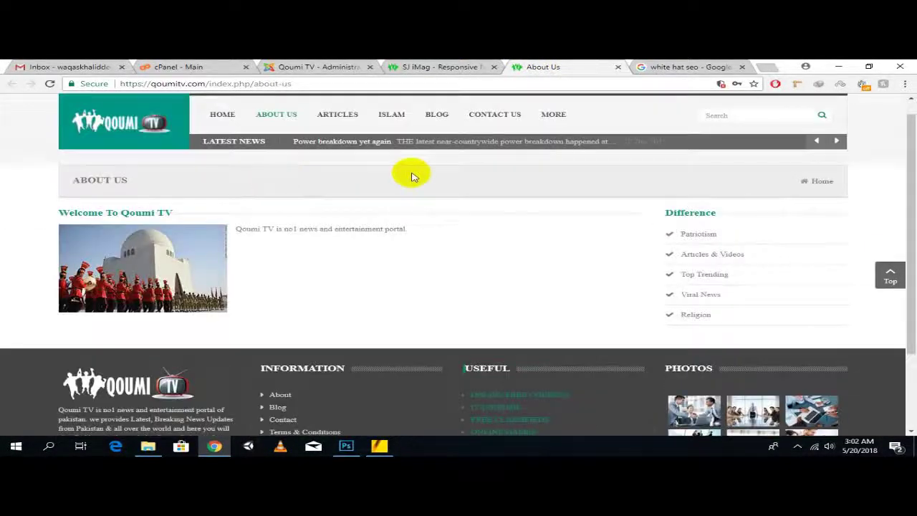
Step: Open the site's English Articles page in a new tab and open the "Education-employment link" article
{"action": "mouse_move", "coordinate": [341, 123]}
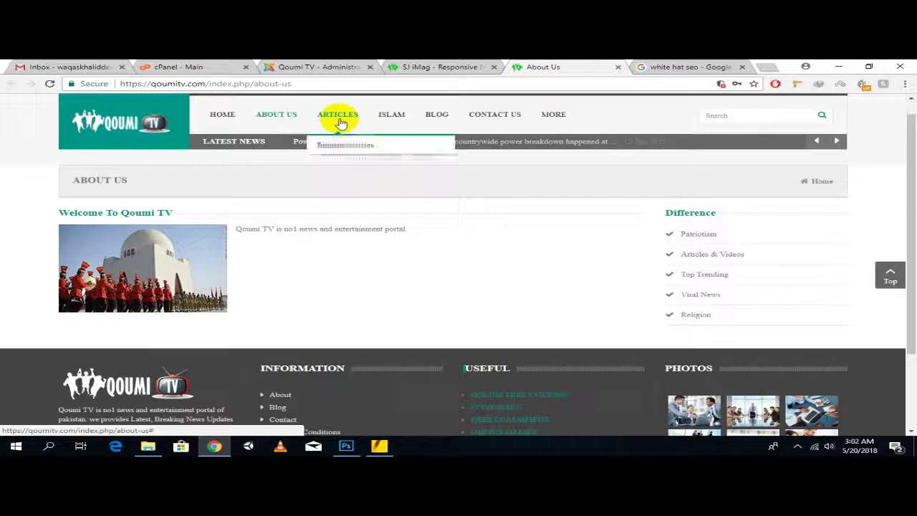
{"action": "middle_click", "coordinate": [344, 147]}
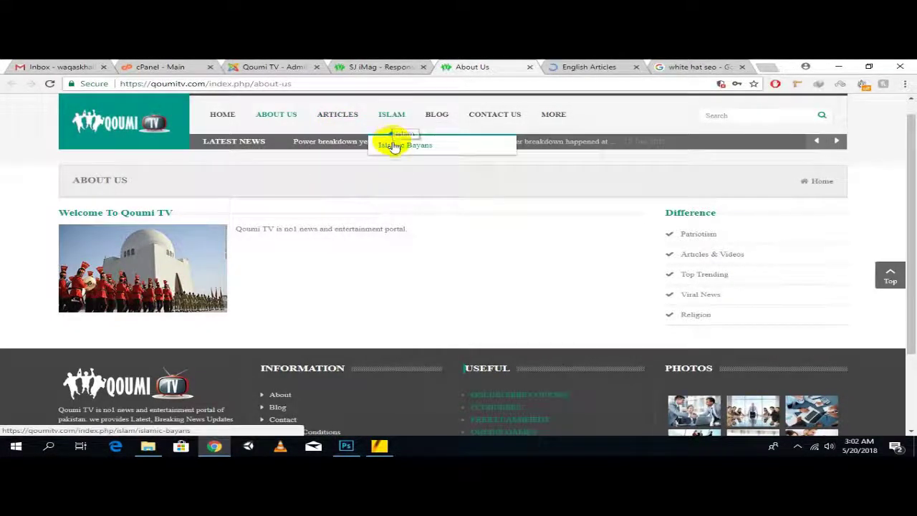
{"action": "left_click", "coordinate": [609, 66]}
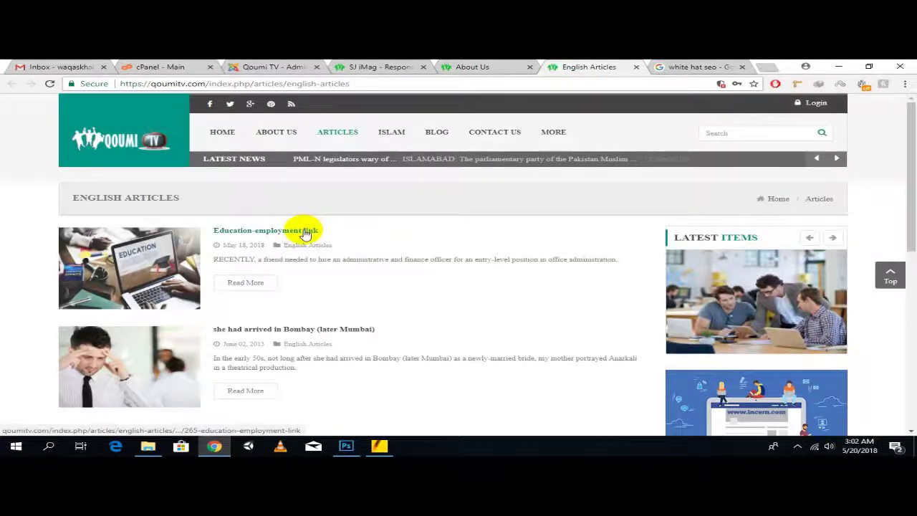
{"action": "left_click", "coordinate": [307, 230]}
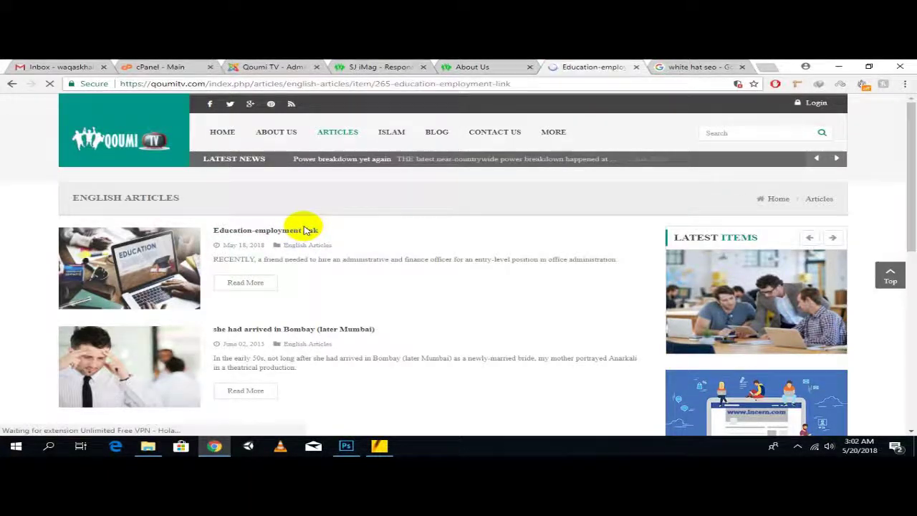
Step: Highlight several closing paragraphs of the "Education-employment link" article, then clear the selection
{"action": "scroll", "coordinate": [301, 240], "scroll_direction": "down", "scroll_amount": 10}
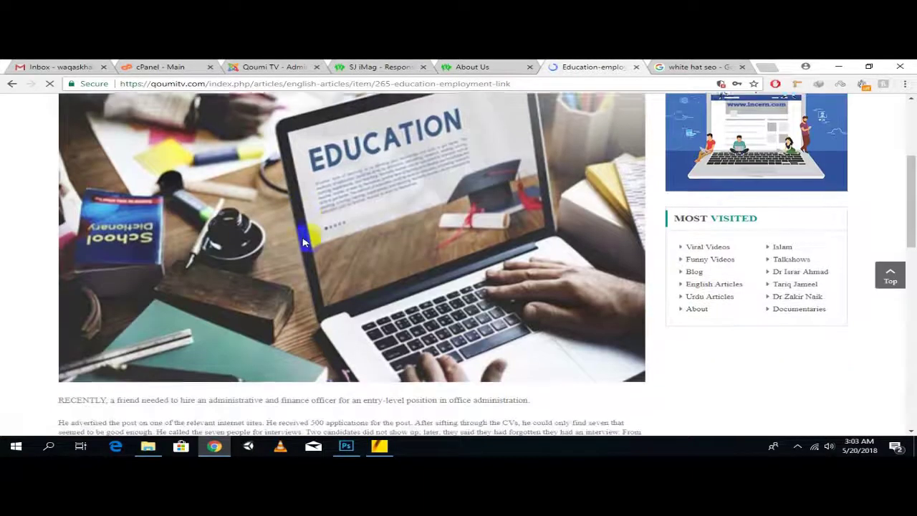
{"action": "scroll", "coordinate": [303, 240], "scroll_direction": "down", "scroll_amount": 2}
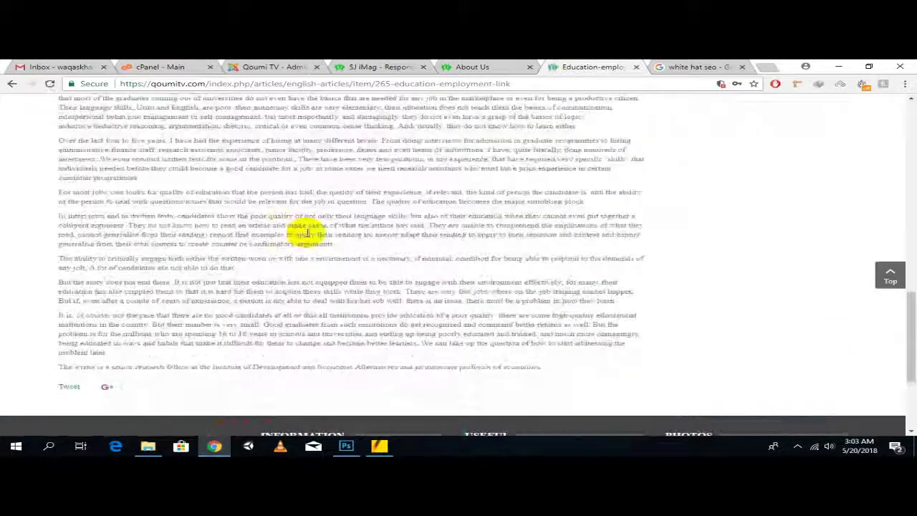
{"action": "left_click_drag", "start_coordinate": [471, 354], "coordinate": [299, 198]}
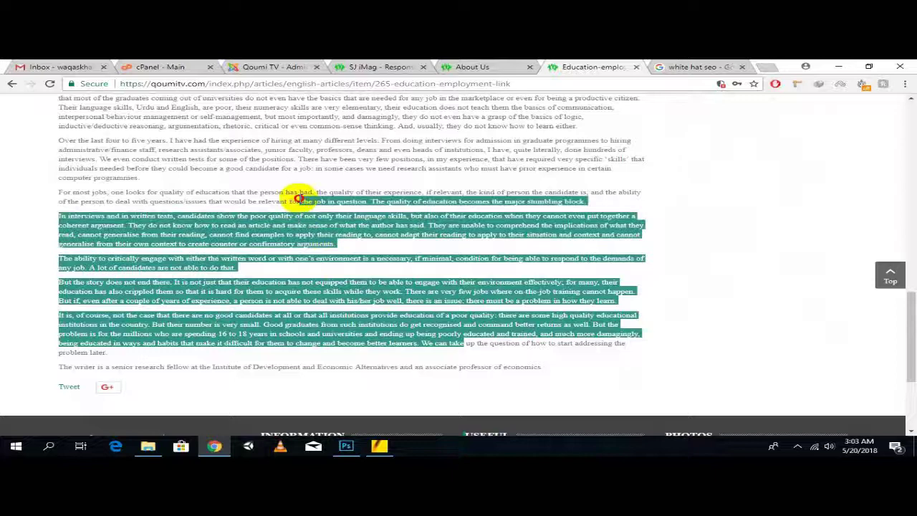
{"action": "left_click", "coordinate": [299, 234]}
Step: Look over the upper part of the education article again, then return to the About Us page
{"action": "scroll", "coordinate": [437, 283], "scroll_direction": "up", "scroll_amount": 10}
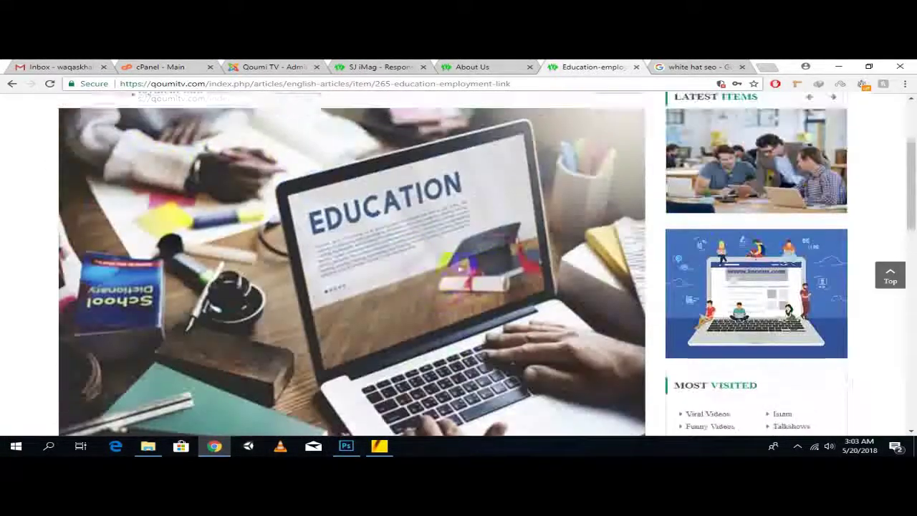
{"action": "scroll", "coordinate": [453, 267], "scroll_direction": "up", "scroll_amount": 2}
{"action": "scroll", "coordinate": [453, 267], "scroll_direction": "down", "scroll_amount": 8}
{"action": "scroll", "coordinate": [450, 265], "scroll_direction": "up", "scroll_amount": 8}
{"action": "scroll", "coordinate": [450, 265], "scroll_direction": "up", "scroll_amount": 1}
{"action": "mouse_move", "coordinate": [331, 198]}
{"action": "left_mouse_down"}
{"action": "mouse_move", "coordinate": [107, 203]}
{"action": "mouse_move", "coordinate": [318, 207]}
{"action": "left_mouse_up"}
{"action": "left_click", "coordinate": [462, 67]}
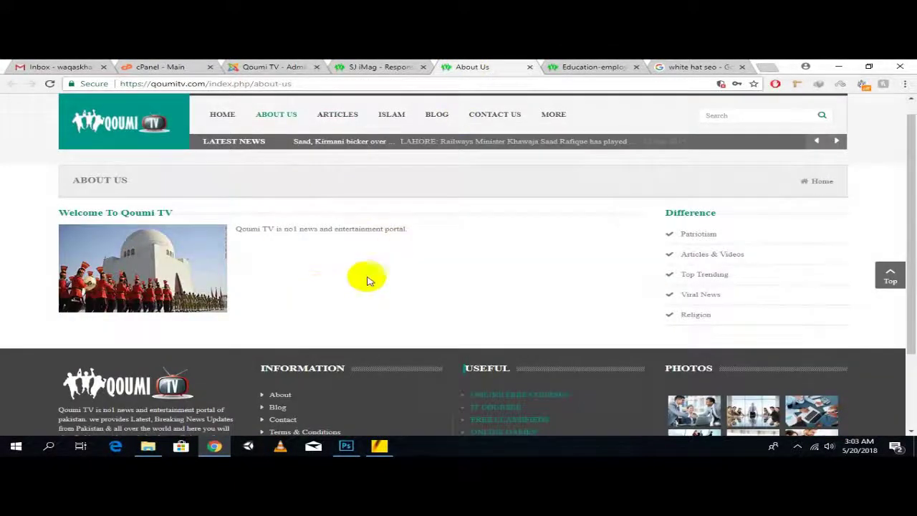
Step: Return to the Qoumi TV homepage and highlight the two paragraphs under "Welcome To Qoumi TV"
{"action": "left_click", "coordinate": [377, 65]}
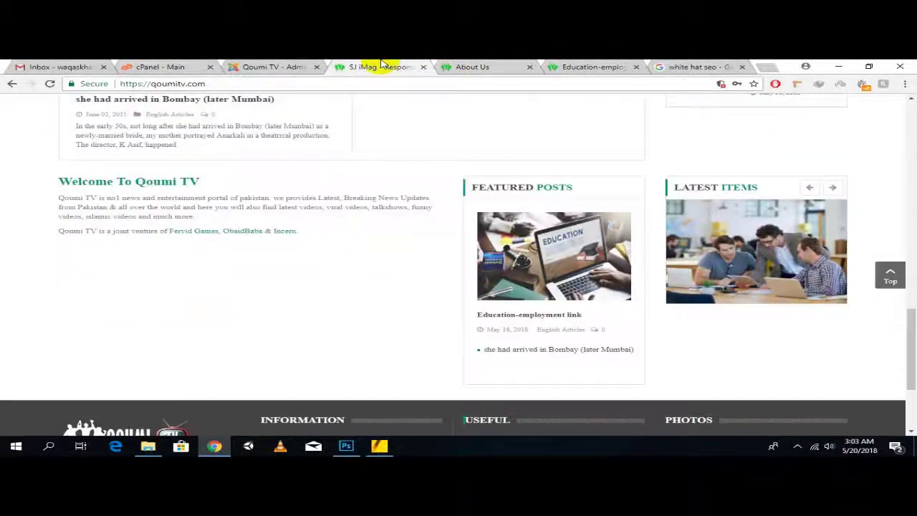
{"action": "left_click_drag", "start_coordinate": [58, 197], "coordinate": [249, 208]}
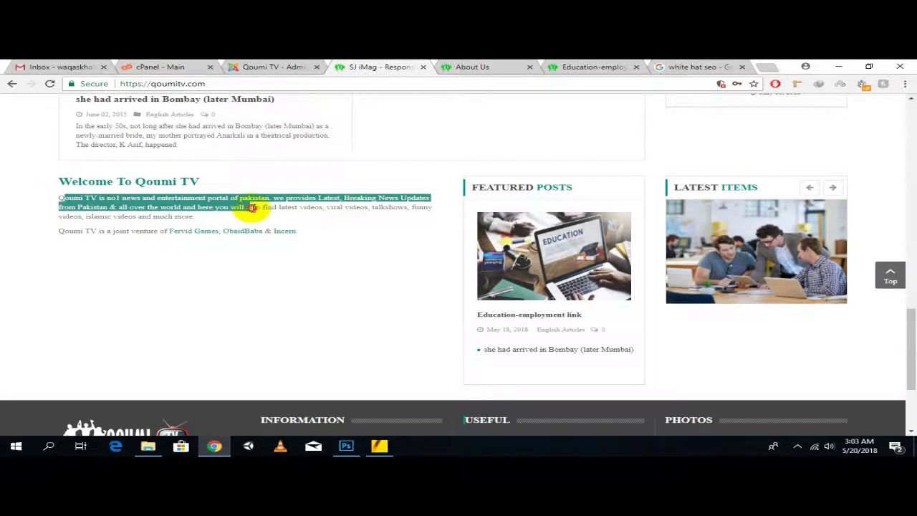
{"action": "left_click", "coordinate": [234, 212]}
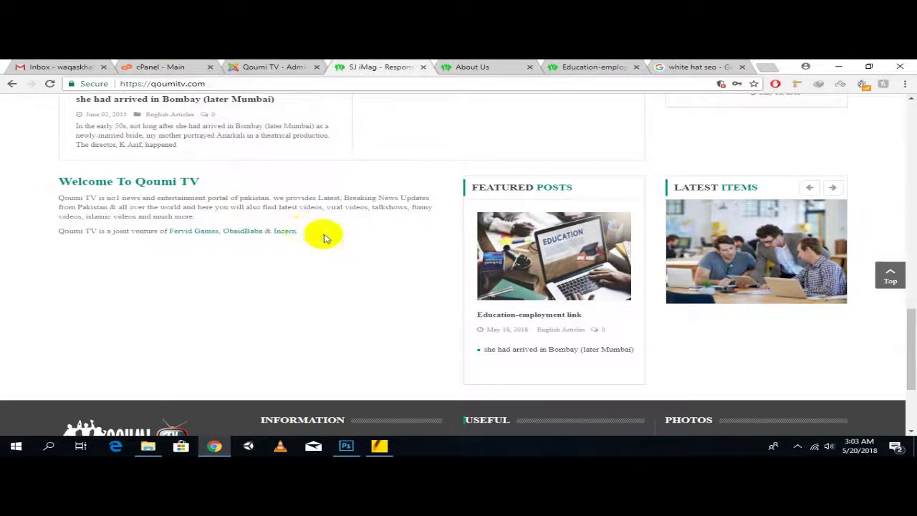
{"action": "right_click", "coordinate": [381, 67]}
{"action": "key", "text": "Escape"}
{"action": "left_click_drag", "start_coordinate": [299, 232], "coordinate": [59, 200]}
{"action": "right_click", "coordinate": [59, 200]}
{"action": "left_click", "coordinate": [94, 214]}
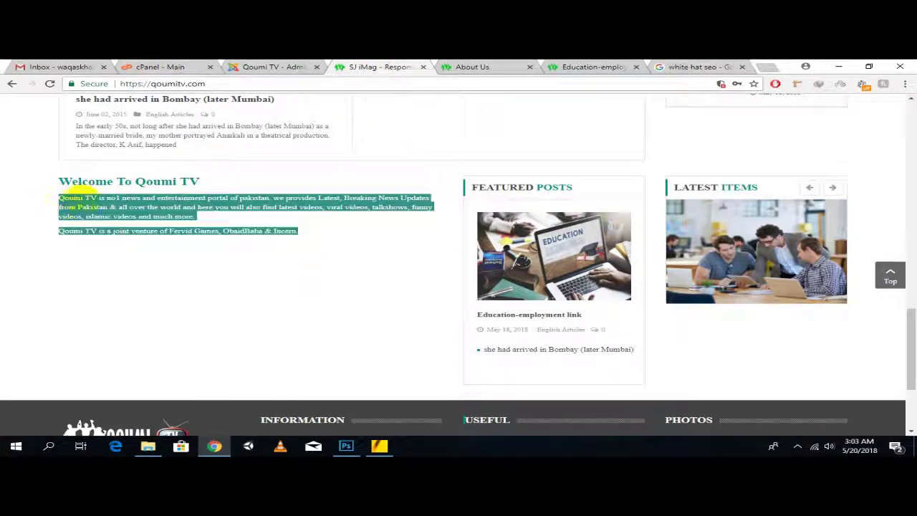
{"action": "left_click", "coordinate": [711, 106]}
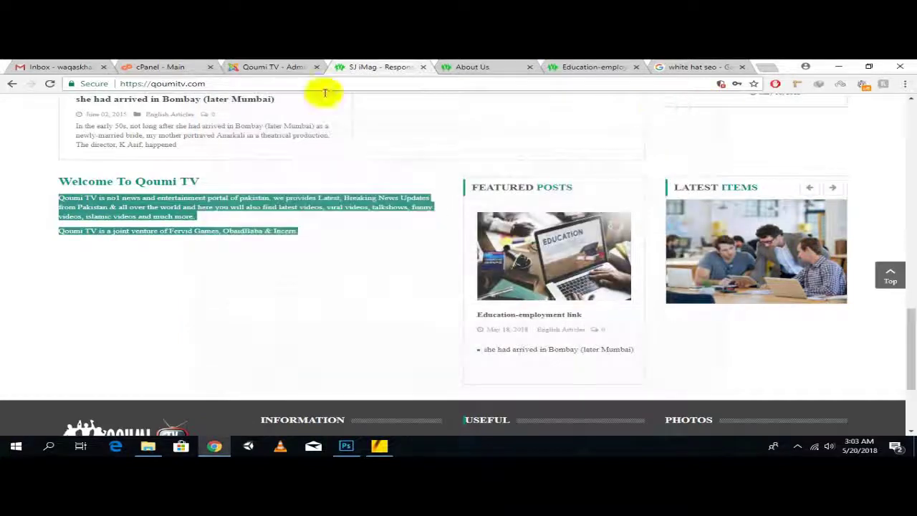
Step: Open the Article Manager in the site's administration and open the "Welcome To Qoumi TV" article in a new tab
{"action": "left_click", "coordinate": [272, 67]}
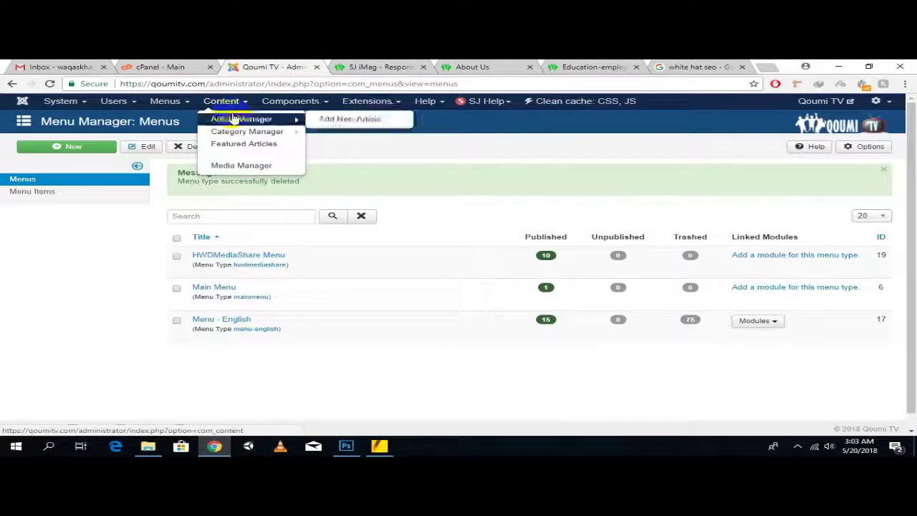
{"action": "left_click", "coordinate": [232, 119]}
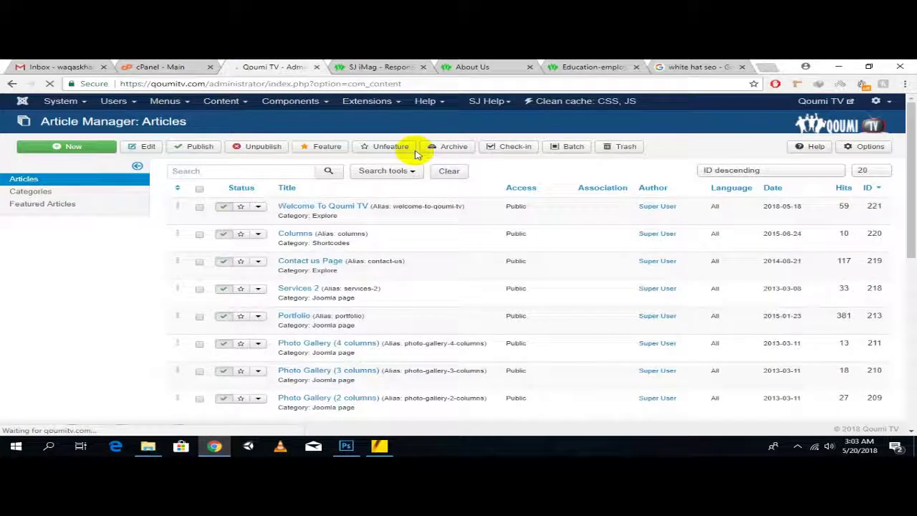
{"action": "right_click", "coordinate": [349, 205]}
{"action": "left_click", "coordinate": [366, 213]}
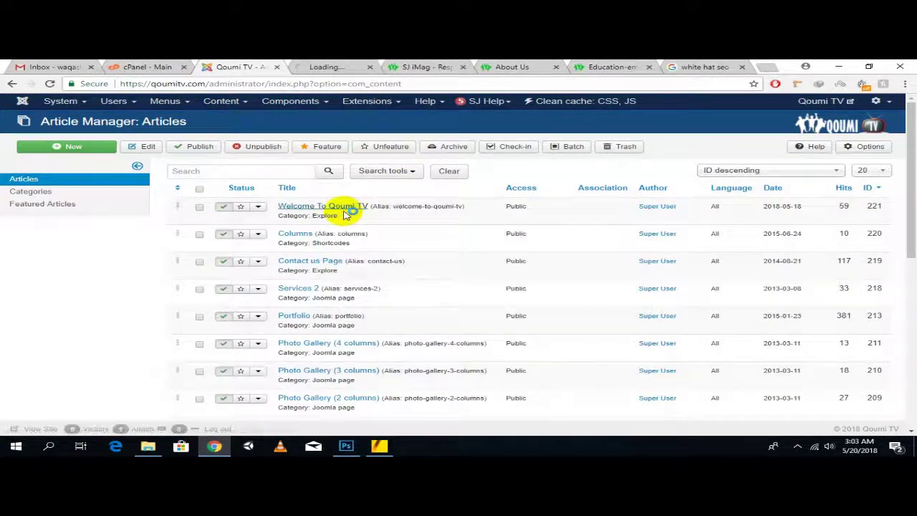
Step: Search the articles for "abo", open the "About us" article in a new tab, and clear the search
{"action": "left_click", "coordinate": [273, 166]}
{"action": "type", "text": "abo"}
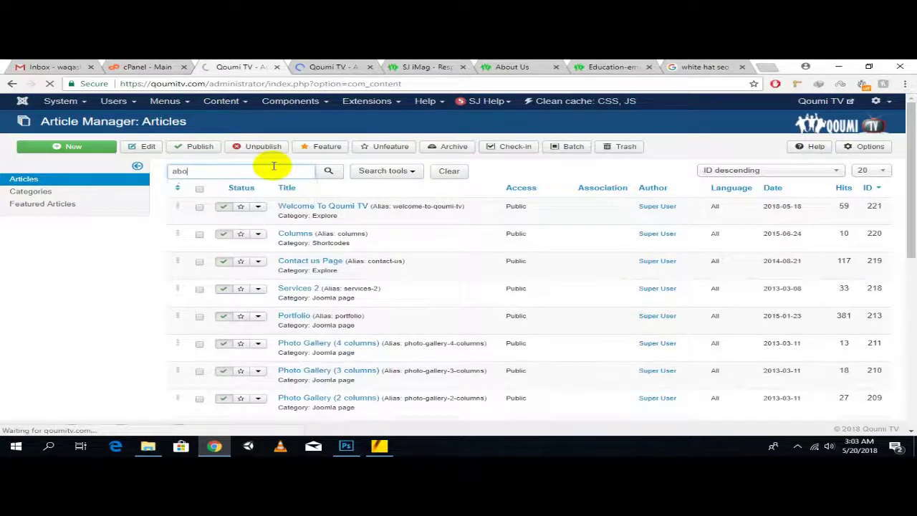
{"action": "right_click", "coordinate": [307, 207]}
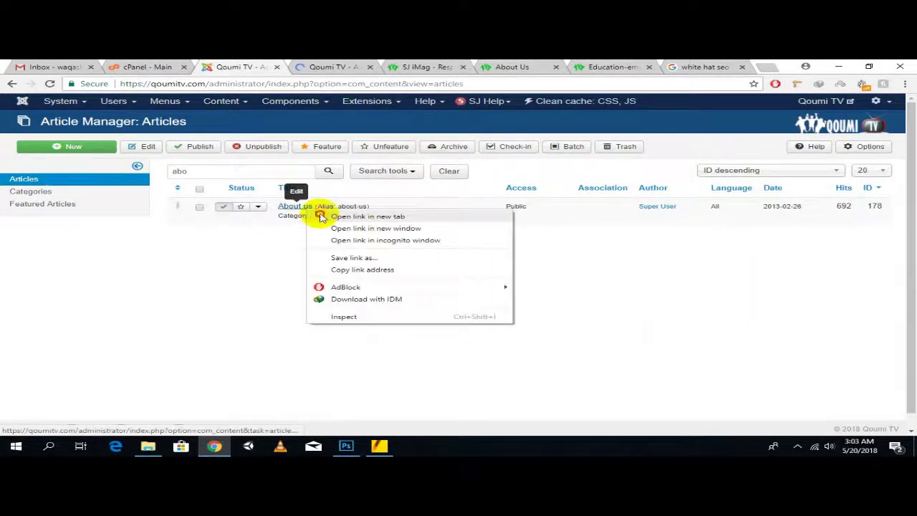
{"action": "left_click", "coordinate": [321, 217]}
{"action": "left_click_drag", "start_coordinate": [188, 173], "coordinate": [142, 178]}
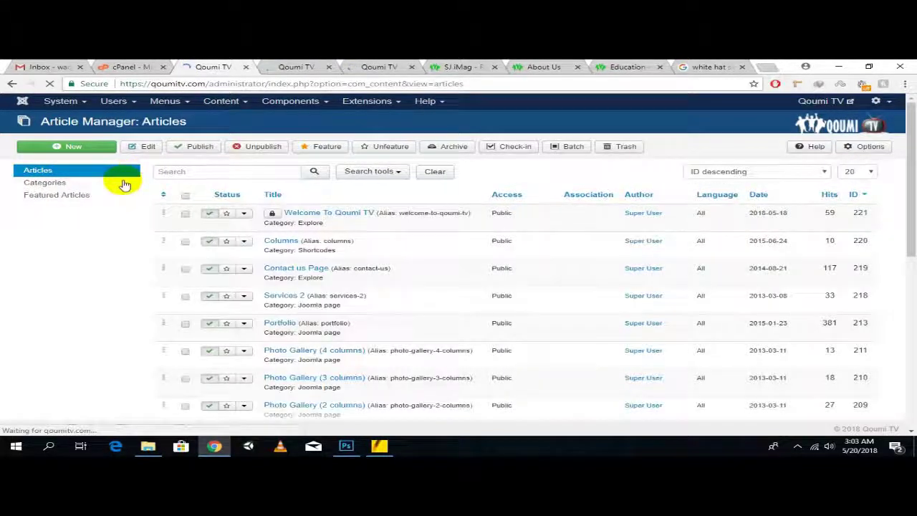
{"action": "left_click", "coordinate": [200, 189]}
{"action": "left_click", "coordinate": [200, 207]}
{"action": "scroll", "coordinate": [315, 272], "scroll_direction": "down", "scroll_amount": 1}
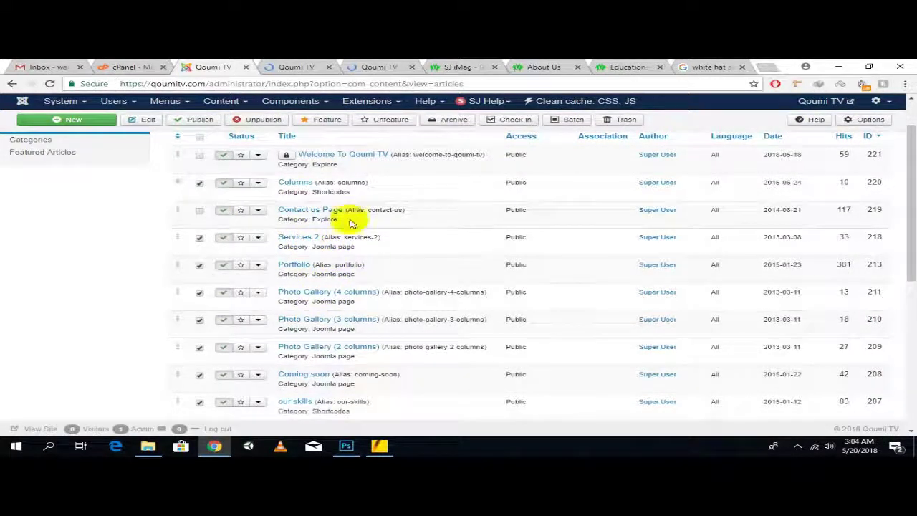
{"action": "scroll", "coordinate": [344, 224], "scroll_direction": "down", "scroll_amount": 2}
{"action": "scroll", "coordinate": [345, 225], "scroll_direction": "down", "scroll_amount": 2}
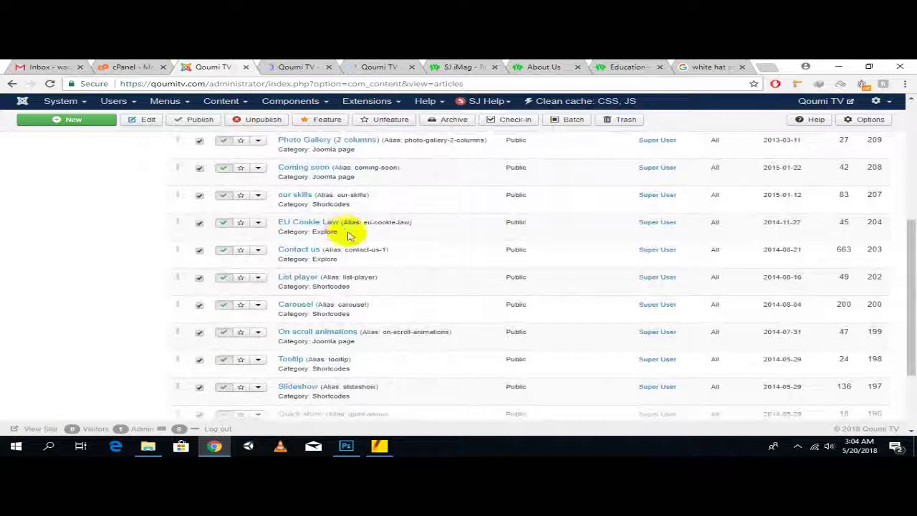
{"action": "scroll", "coordinate": [260, 254], "scroll_direction": "down", "scroll_amount": 2}
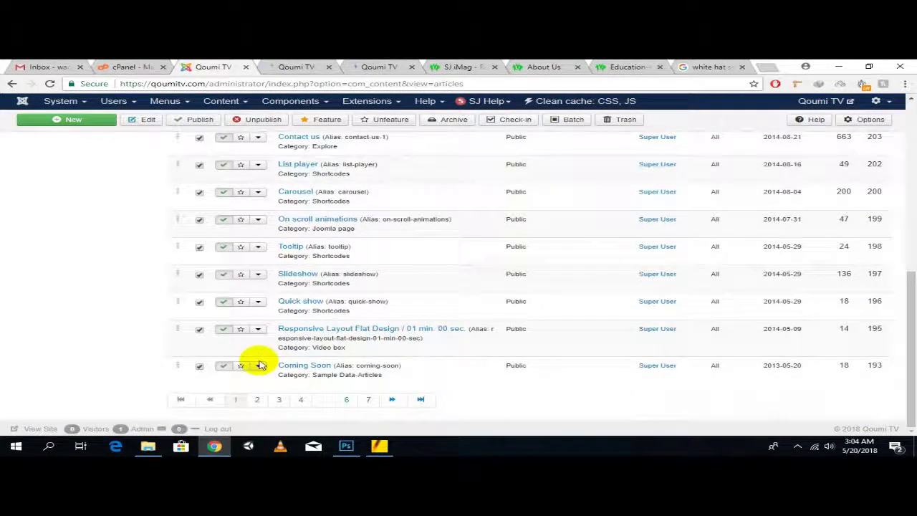
{"action": "scroll", "coordinate": [487, 346], "scroll_direction": "up", "scroll_amount": 10}
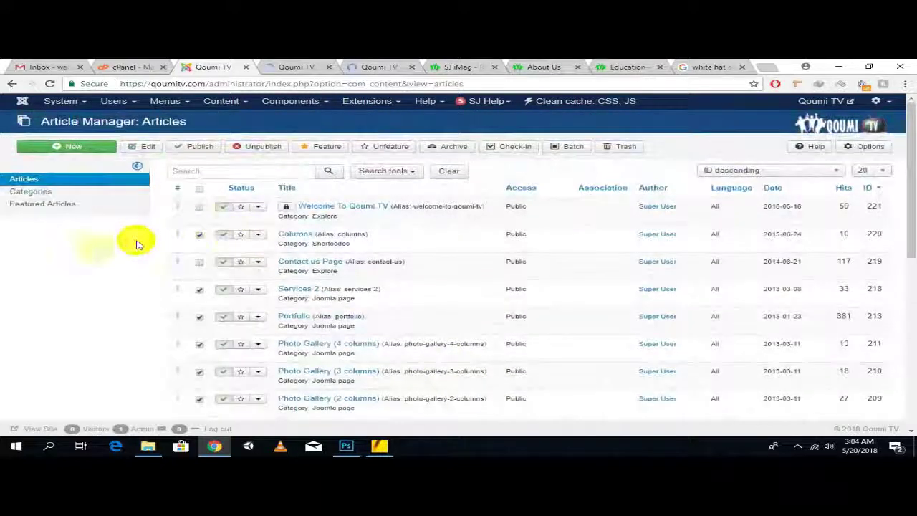
{"action": "left_click", "coordinate": [199, 188]}
{"action": "left_click", "coordinate": [199, 189]}
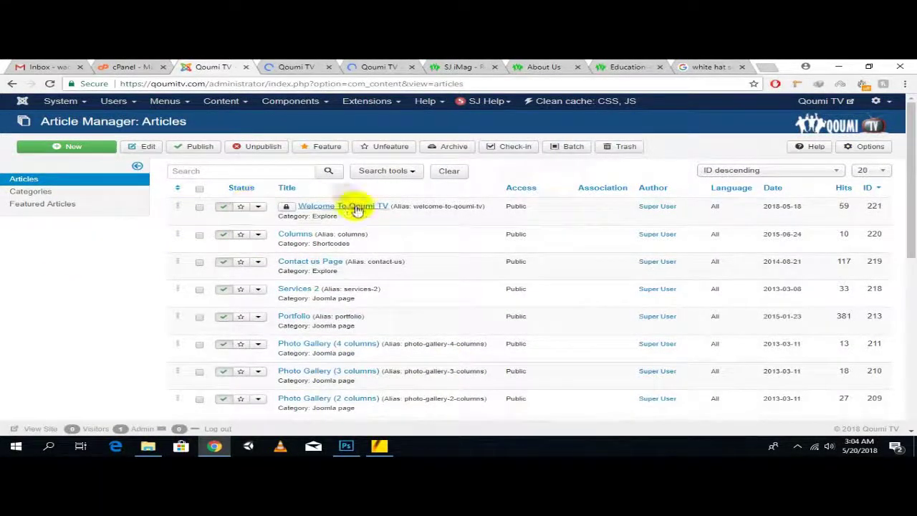
Step: Check the title and alias of the "Welcome To Qoumi TV" article in its editor
{"action": "left_click", "coordinate": [297, 67]}
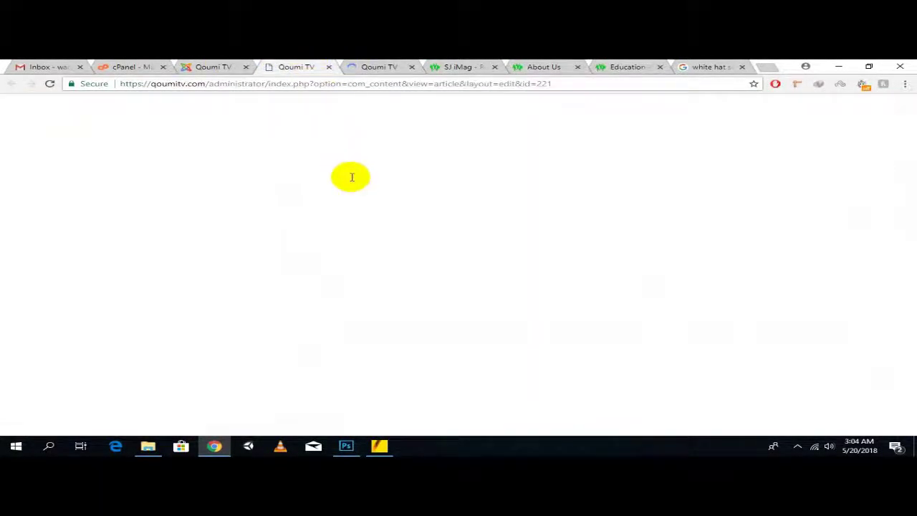
{"action": "left_click", "coordinate": [218, 174]}
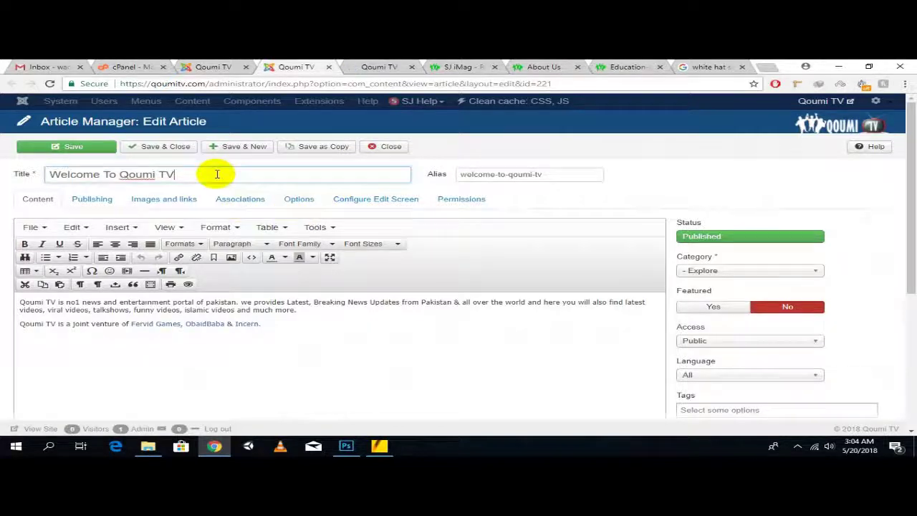
{"action": "left_click", "coordinate": [509, 174]}
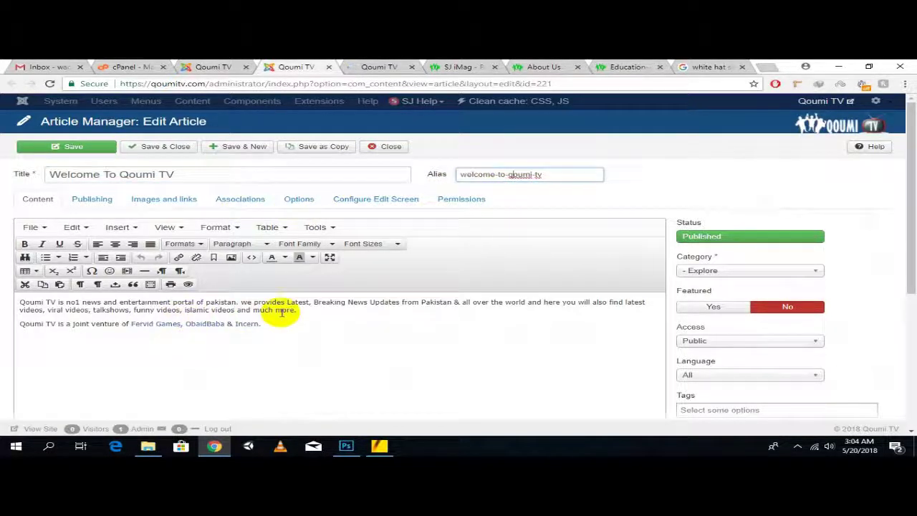
Step: Look over the "About us" article's content in its editor, then return to the "Welcome To Qoumi TV" article
{"action": "left_click", "coordinate": [399, 66]}
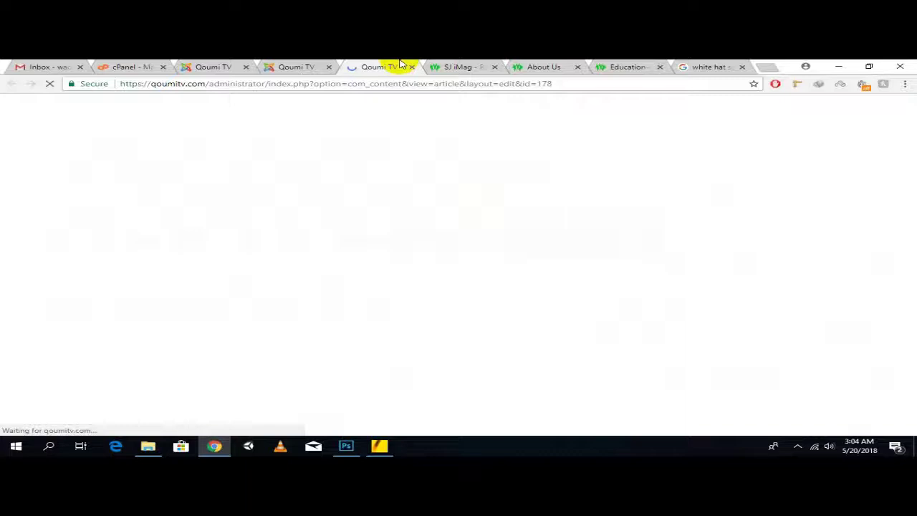
{"action": "scroll", "coordinate": [310, 255], "scroll_direction": "down", "scroll_amount": 2}
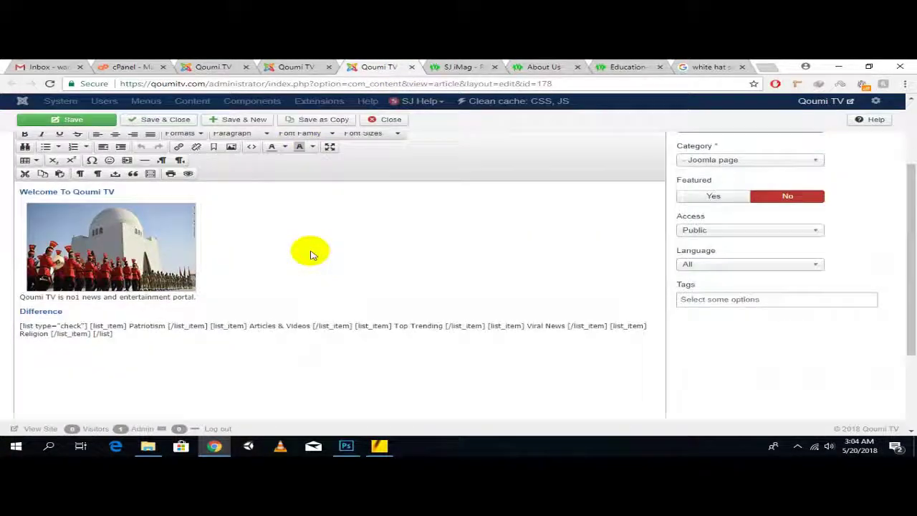
{"action": "scroll", "coordinate": [311, 253], "scroll_direction": "down", "scroll_amount": 1}
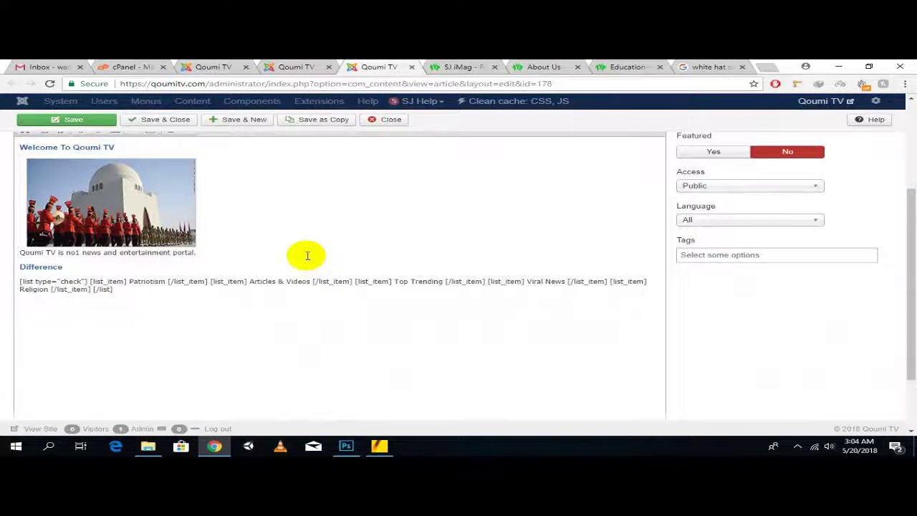
{"action": "scroll", "coordinate": [306, 255], "scroll_direction": "down", "scroll_amount": 1}
{"action": "left_click", "coordinate": [293, 66]}
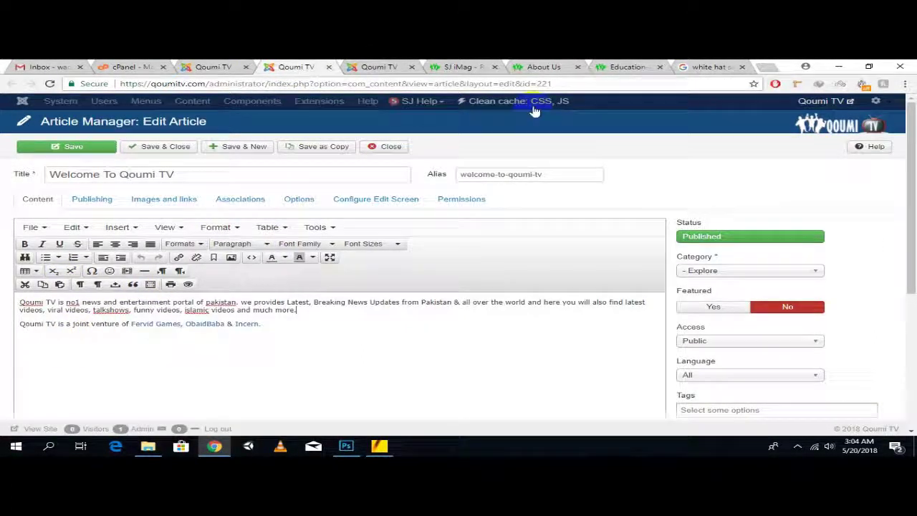
Step: Search Google for "latest news" and examine the suggested search phrases, including "latest news pakistan"
{"action": "left_click", "coordinate": [677, 69]}
{"action": "left_click_drag", "start_coordinate": [204, 116], "coordinate": [83, 117]}
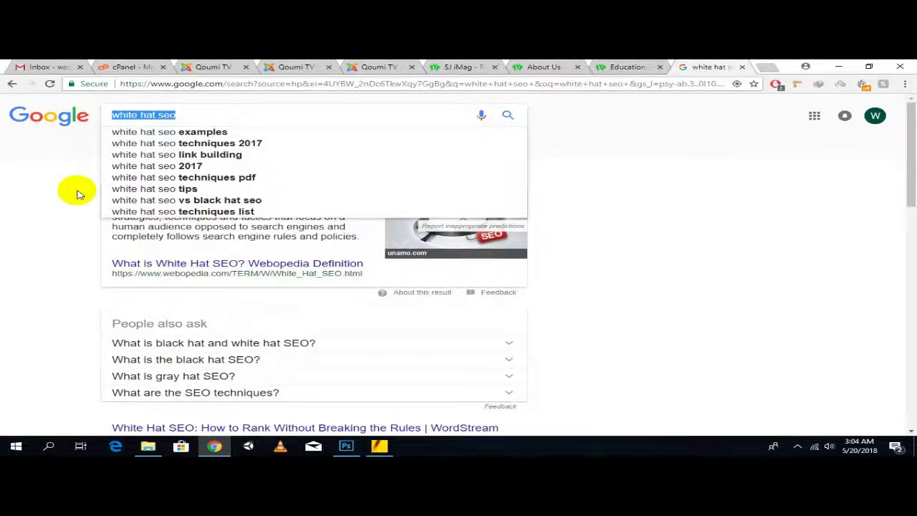
{"action": "type", "text": "latest "}
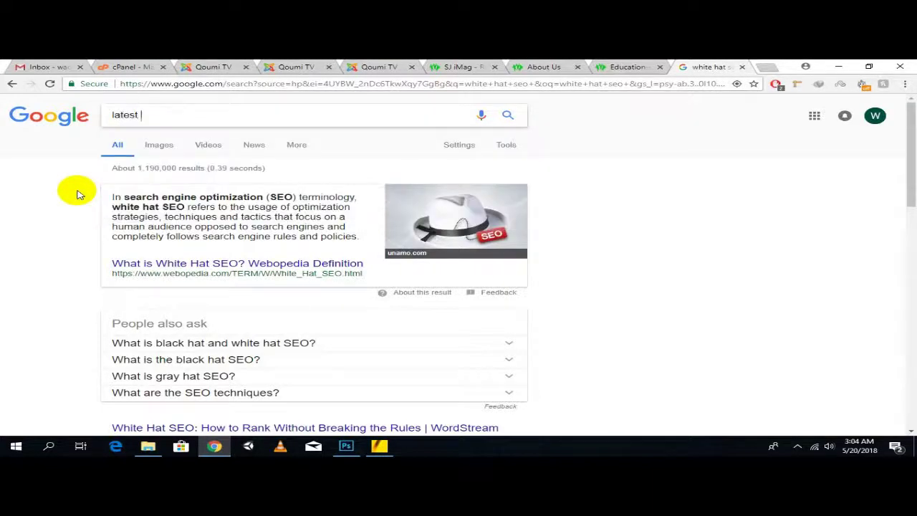
{"action": "type", "text": "new"}
{"action": "type", "text": "s"}
{"action": "key", "text": "Return"}
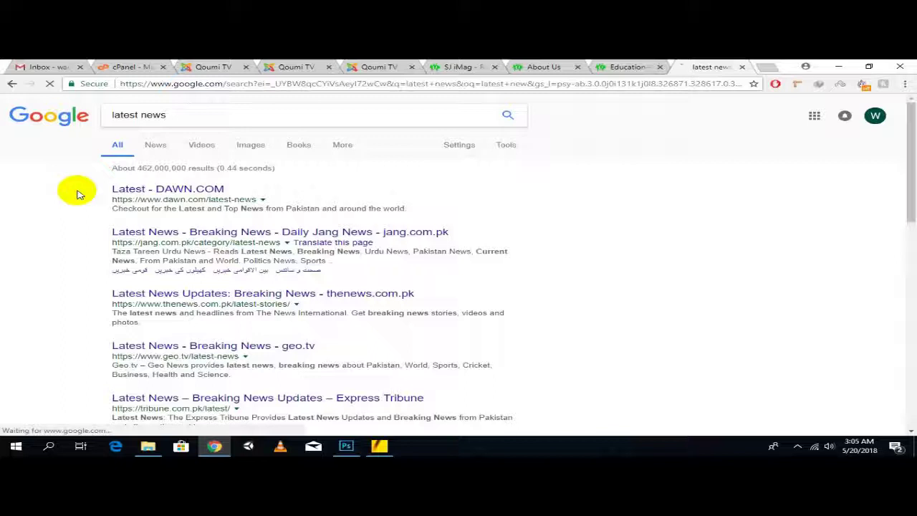
{"action": "left_click", "coordinate": [288, 115]}
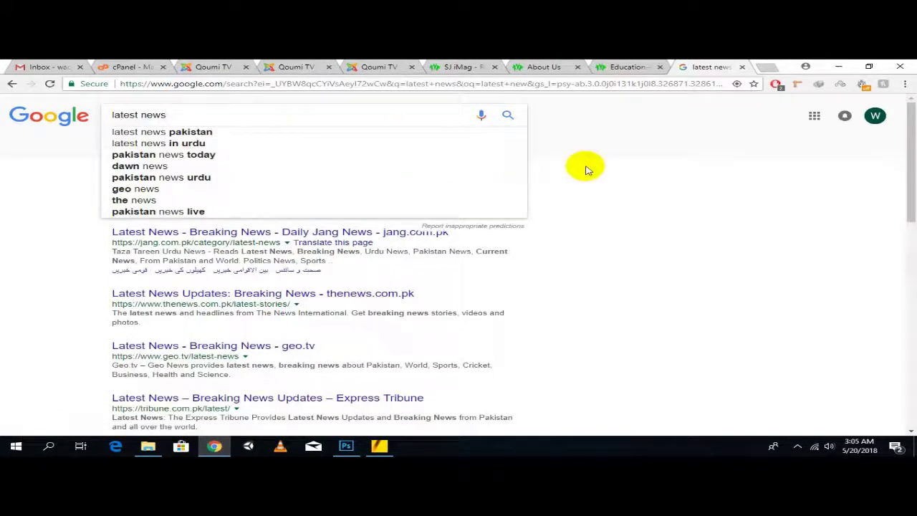
{"action": "left_click", "coordinate": [222, 134]}
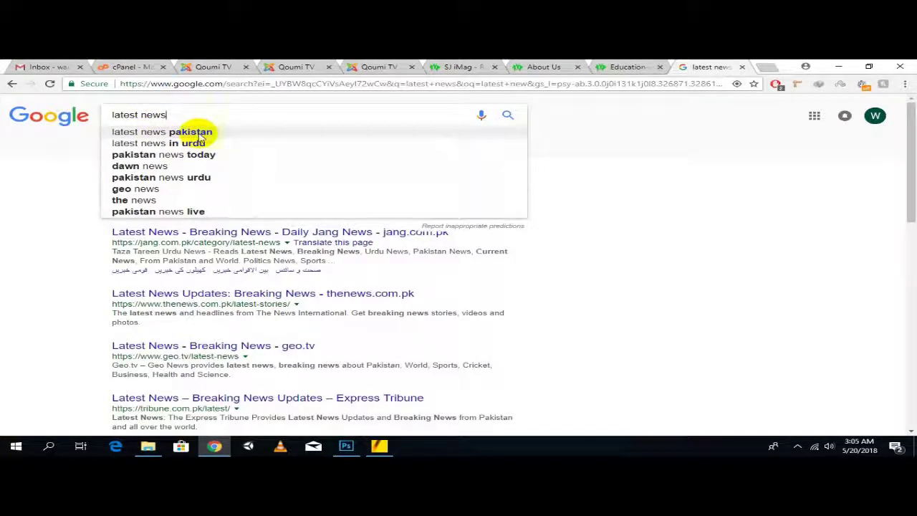
Step: Add "Latest News Pakistan" as its own line above the first paragraph of the "Welcome To Qoumi TV" article
{"action": "left_click", "coordinate": [376, 67]}
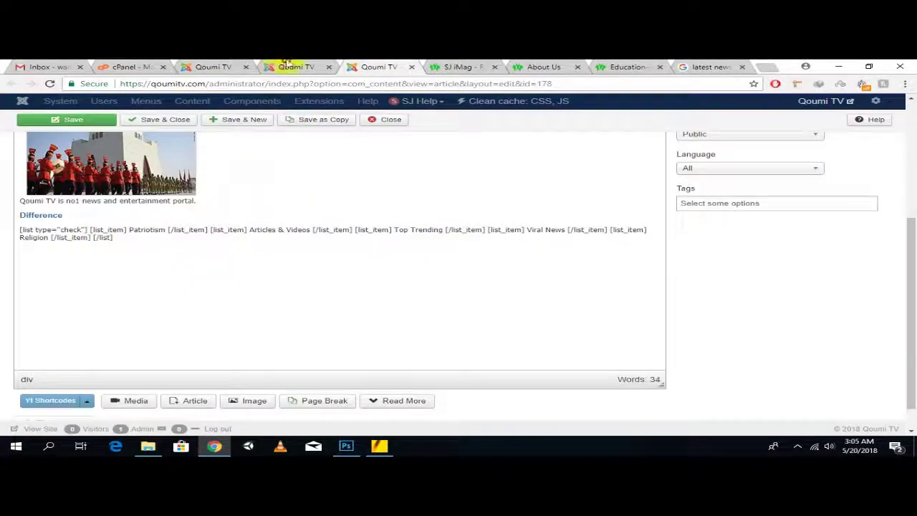
{"action": "left_click", "coordinate": [286, 65]}
{"action": "scroll", "coordinate": [160, 246], "scroll_direction": "down", "scroll_amount": 2}
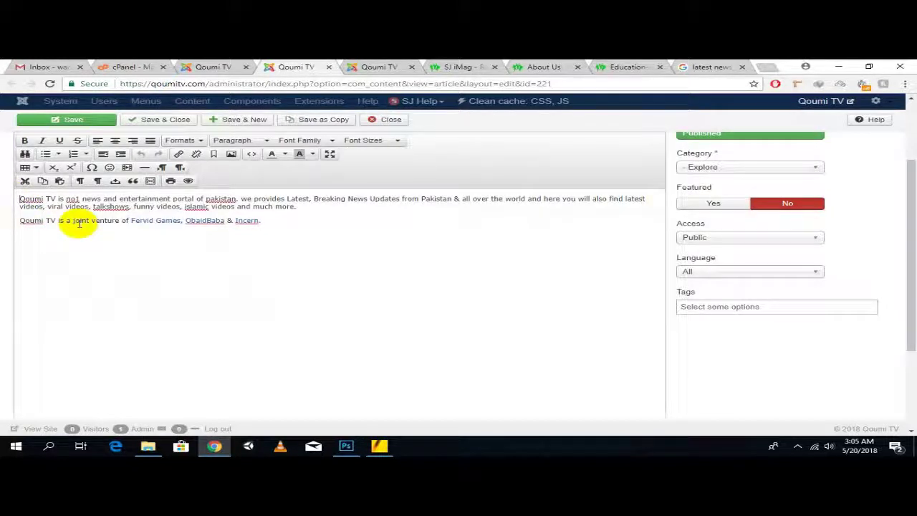
{"action": "type", "text": "Latest "}
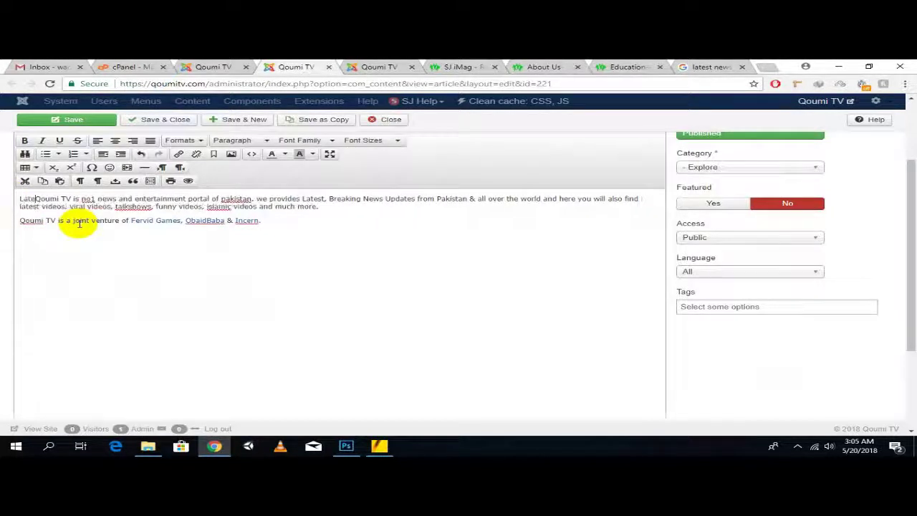
{"action": "type", "text": "News Pakis"}
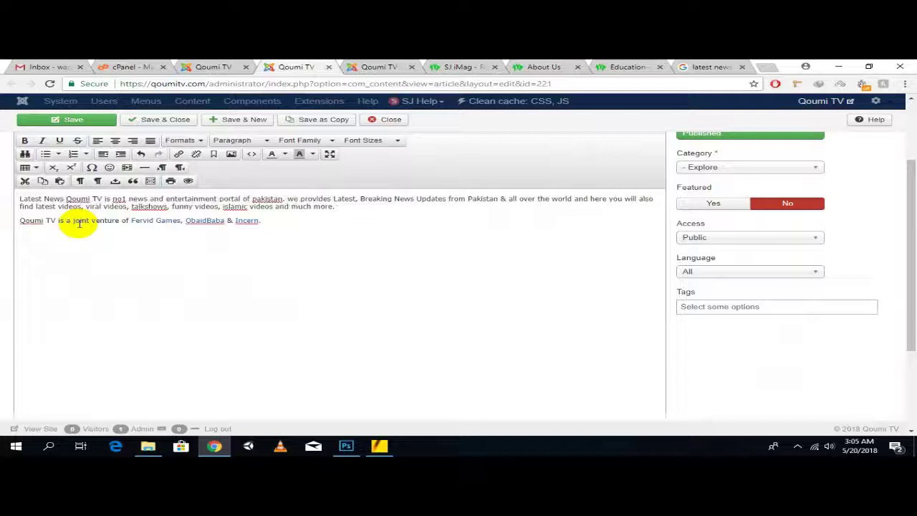
{"action": "type", "text": "tan"}
{"action": "key", "text": "Return"}
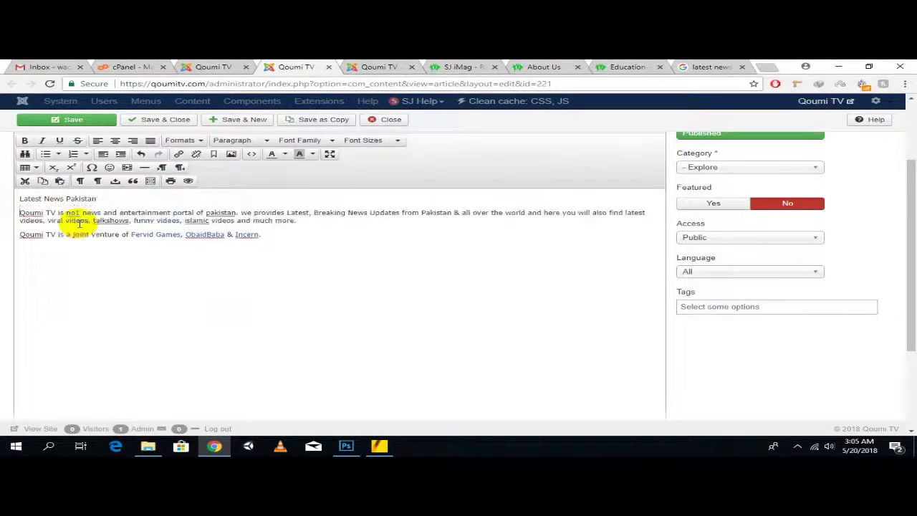
{"action": "scroll", "coordinate": [149, 210], "scroll_direction": "up", "scroll_amount": 3}
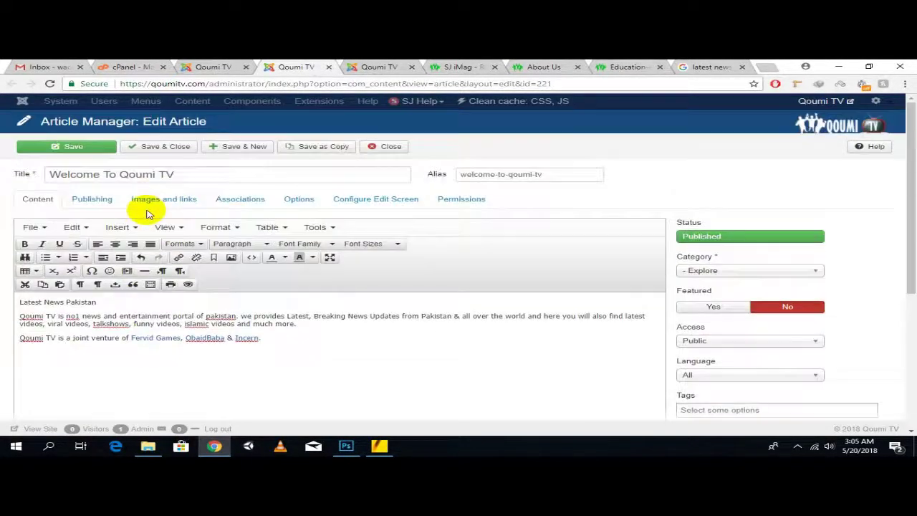
Step: Examine the "Welcome To Qoumi TV" block on the site's homepage and inspect its heading element in the page's HTML
{"action": "left_click", "coordinate": [459, 66]}
{"action": "scroll", "coordinate": [399, 170], "scroll_direction": "up", "scroll_amount": 10}
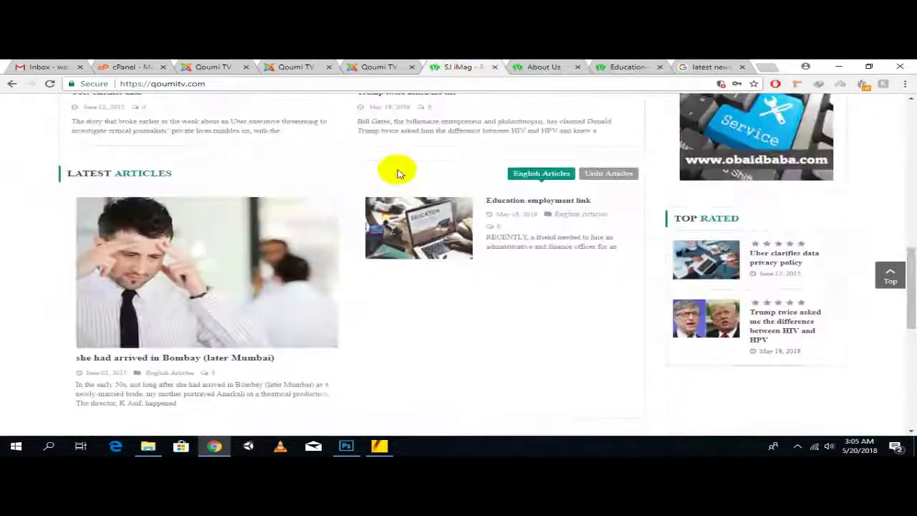
{"action": "scroll", "coordinate": [399, 169], "scroll_direction": "down", "scroll_amount": 5}
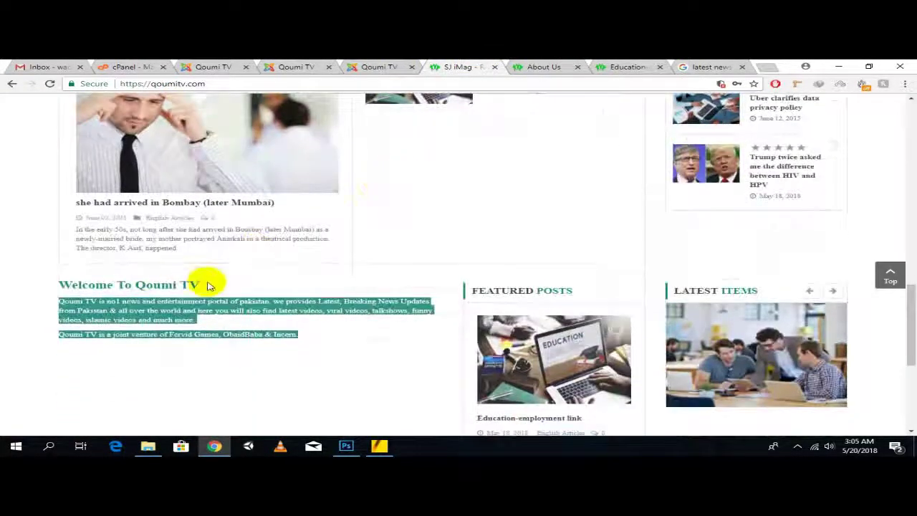
{"action": "left_click", "coordinate": [247, 281]}
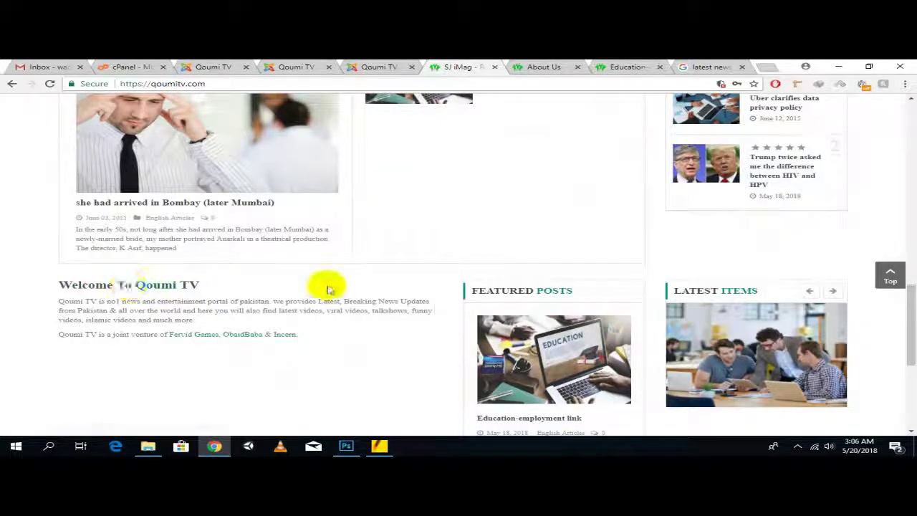
{"action": "scroll", "coordinate": [330, 289], "scroll_direction": "down", "scroll_amount": 2}
{"action": "right_click", "coordinate": [191, 185]}
{"action": "left_click", "coordinate": [240, 294]}
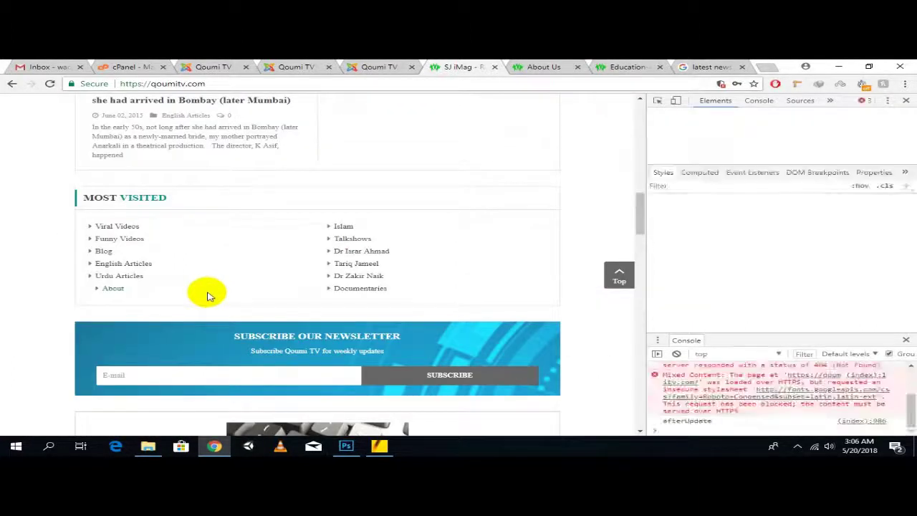
{"action": "left_click", "coordinate": [753, 119]}
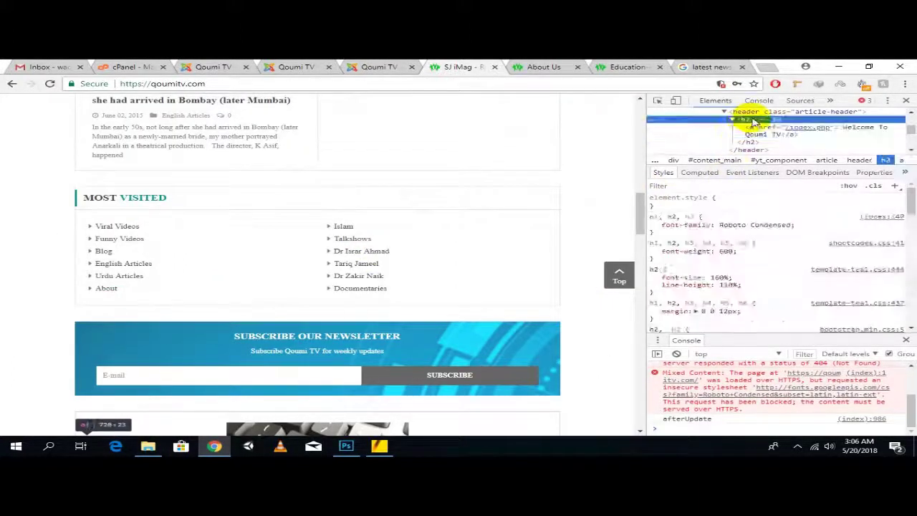
{"action": "scroll", "coordinate": [241, 265], "scroll_direction": "down", "scroll_amount": 2}
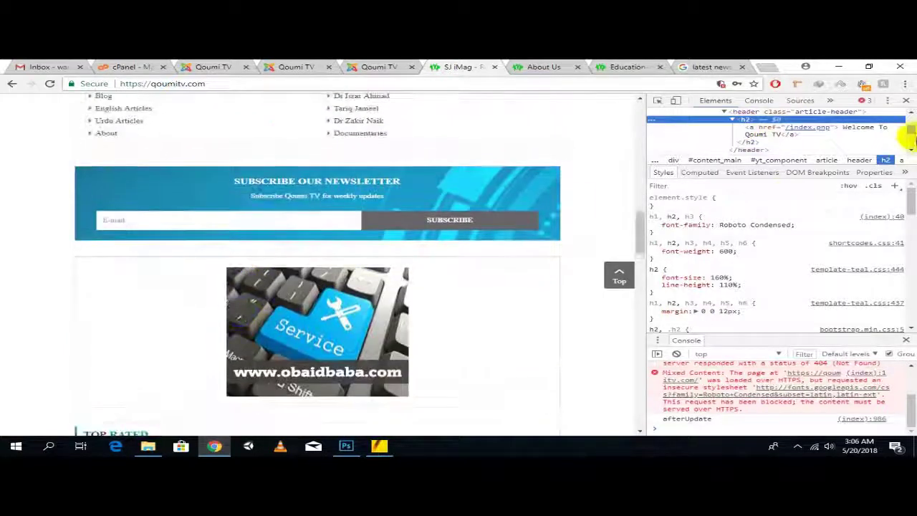
{"action": "left_click", "coordinate": [906, 100]}
{"action": "scroll", "coordinate": [325, 199], "scroll_direction": "down", "scroll_amount": 10}
{"action": "scroll", "coordinate": [325, 200], "scroll_direction": "up", "scroll_amount": 10}
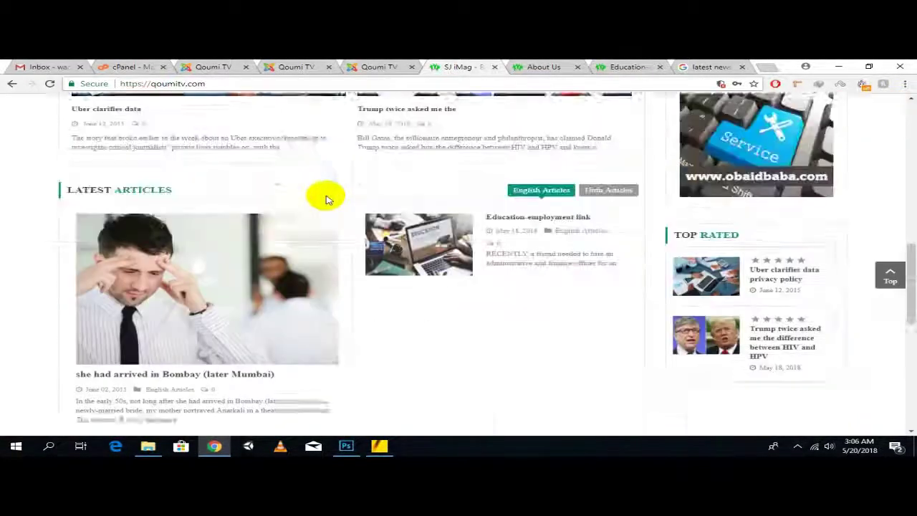
Step: Format the "Latest News Pakistan" line in the "Welcome To Qoumi TV" article as Heading 1
{"action": "left_click", "coordinate": [297, 67]}
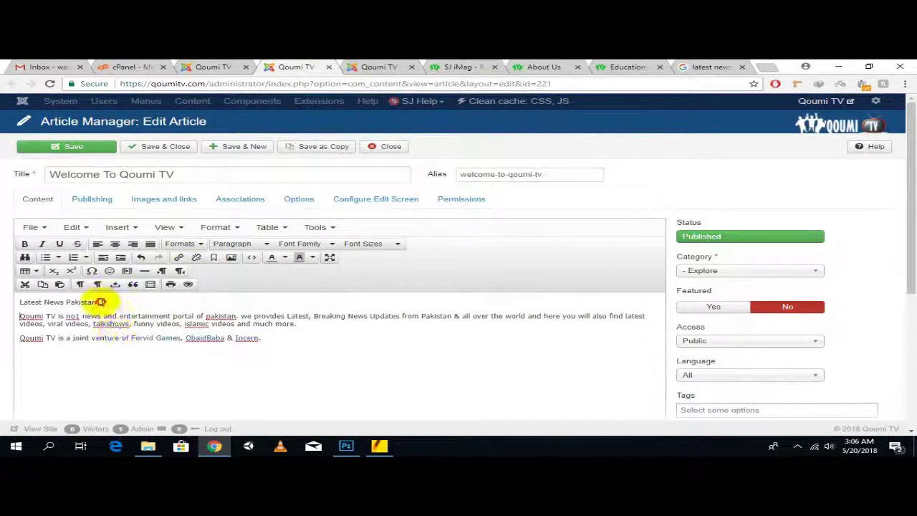
{"action": "left_click_drag", "start_coordinate": [101, 301], "coordinate": [20, 299]}
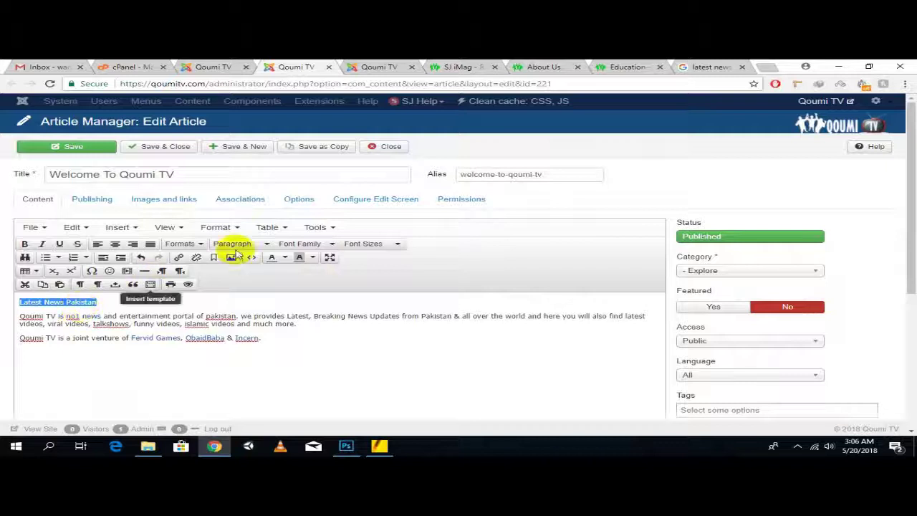
{"action": "left_click", "coordinate": [251, 245]}
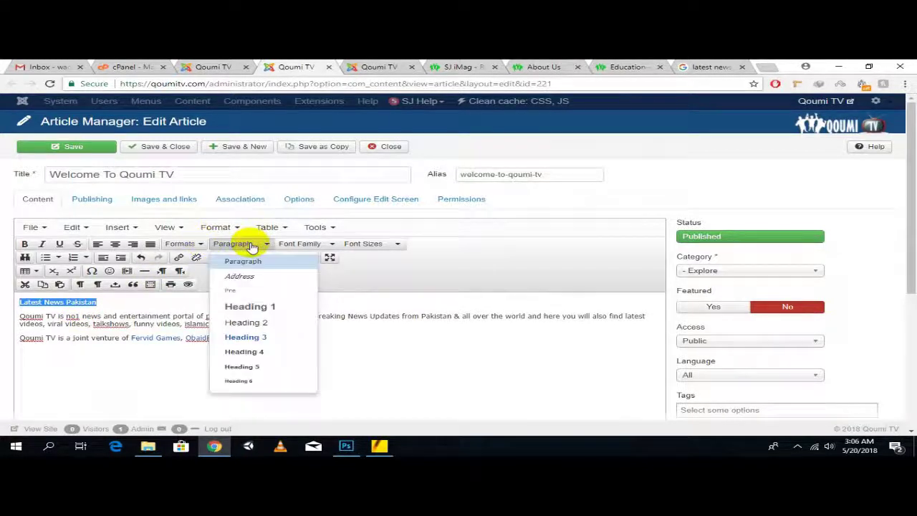
{"action": "left_click", "coordinate": [243, 306]}
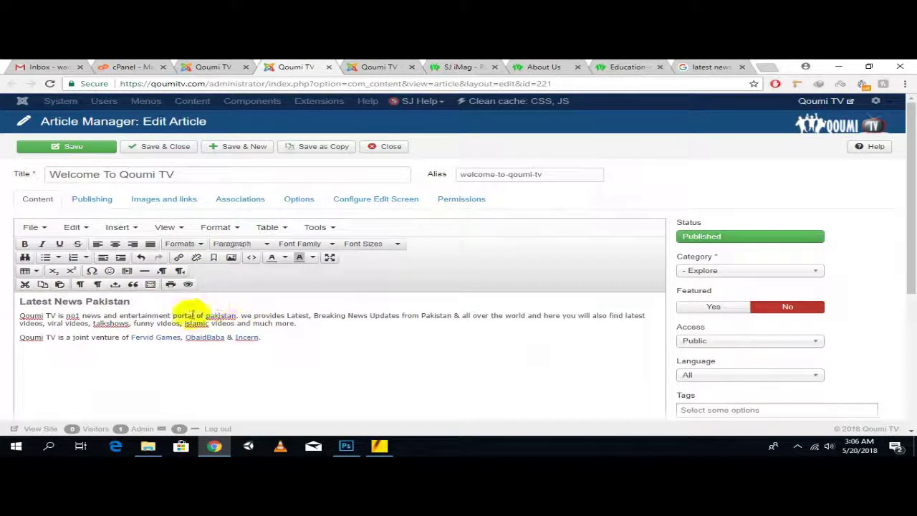
Step: Try a 14pt font size on the "Latest News Pakistan" heading, then set it to 12pt
{"action": "left_click_drag", "start_coordinate": [160, 301], "coordinate": [22, 301]}
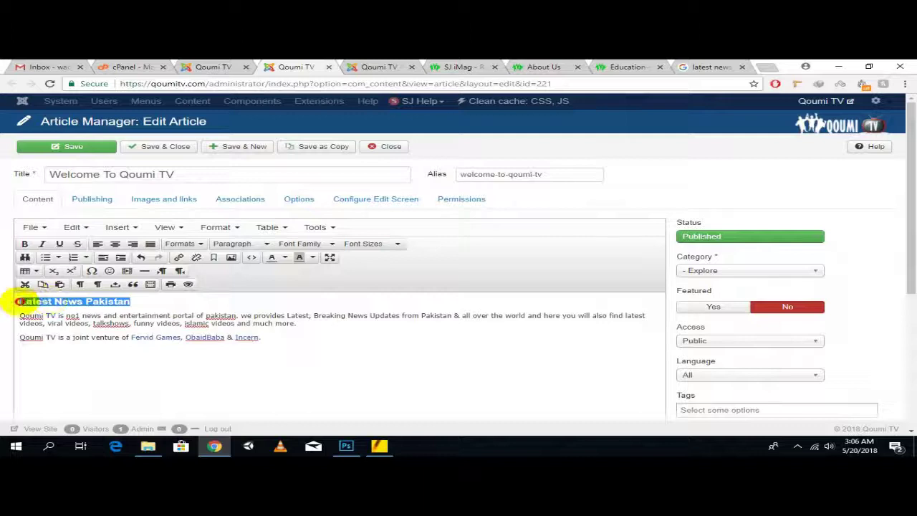
{"action": "left_click", "coordinate": [398, 243]}
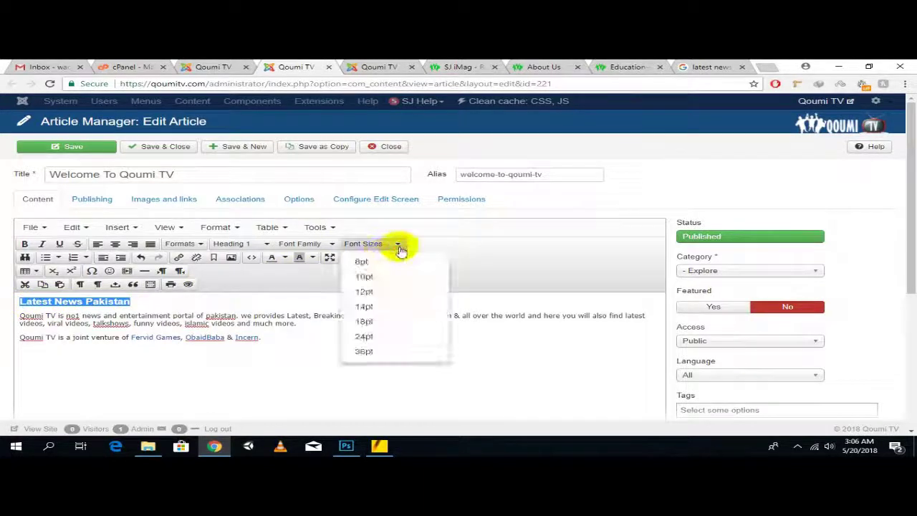
{"action": "left_click", "coordinate": [364, 307]}
{"action": "left_click", "coordinate": [397, 244]}
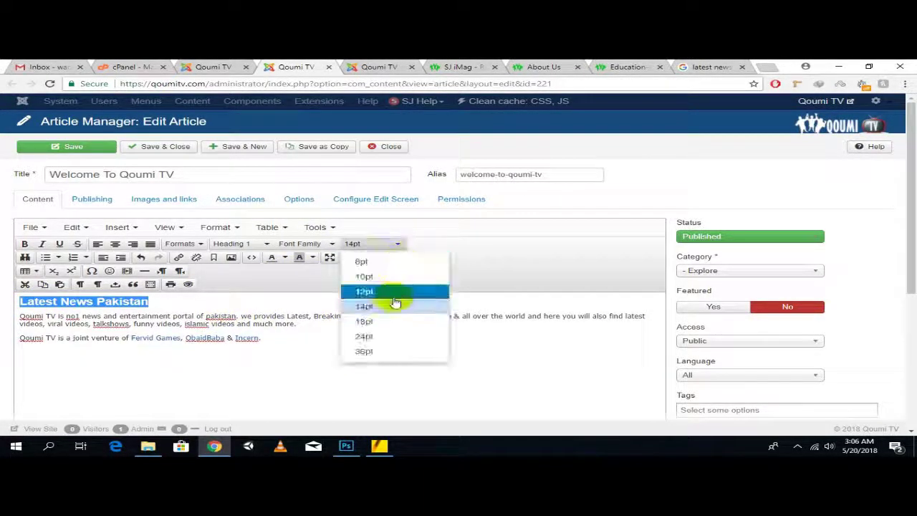
{"action": "left_click", "coordinate": [390, 292]}
{"action": "left_click", "coordinate": [230, 304]}
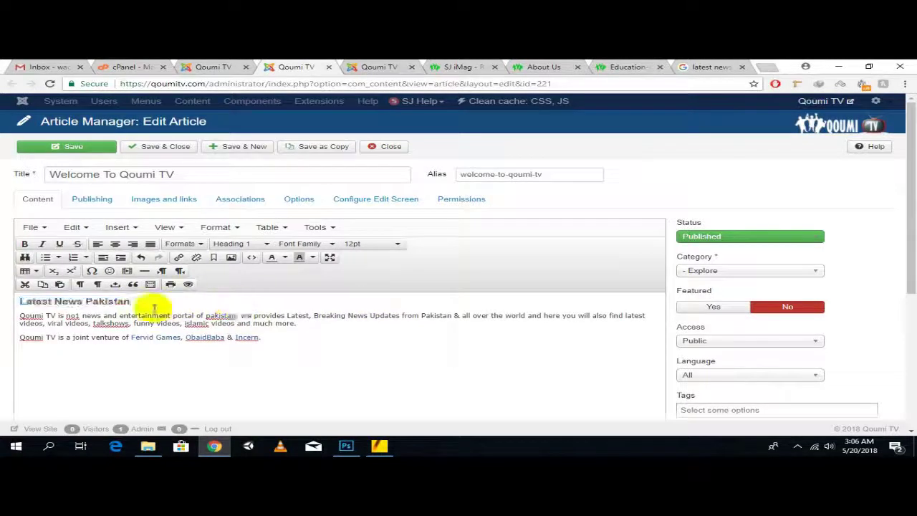
{"action": "left_click", "coordinate": [462, 66]}
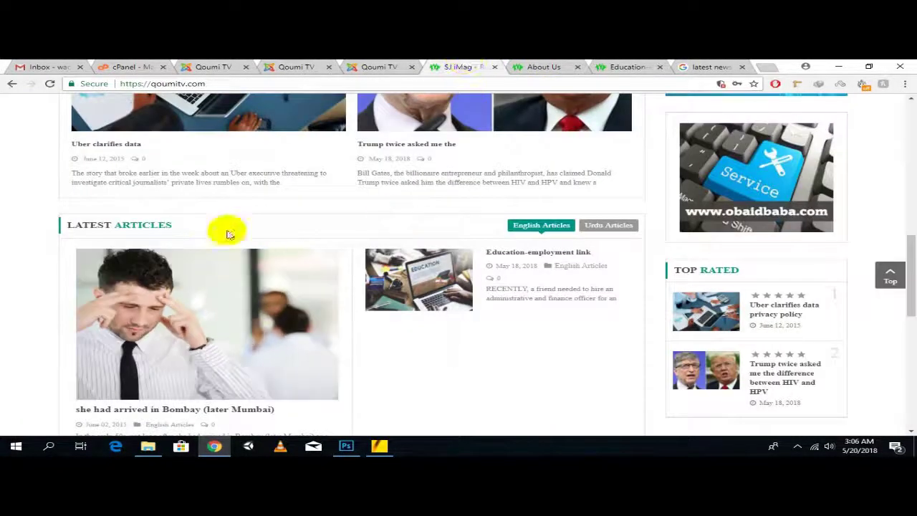
{"action": "left_click", "coordinate": [378, 66]}
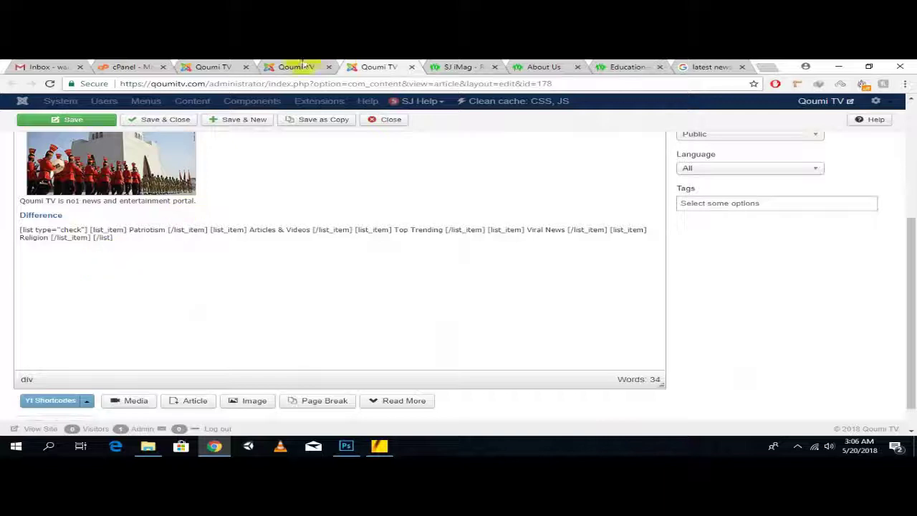
{"action": "left_click", "coordinate": [302, 67]}
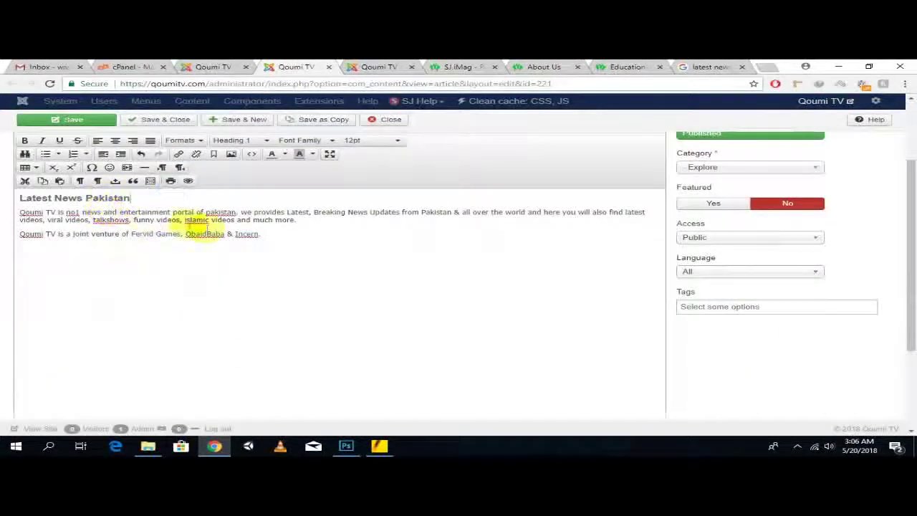
Step: Add a "Qoumi TV Partners:" line above the joint venture paragraph and end the "Latest News Pakistan" heading with a colon
{"action": "left_click", "coordinate": [331, 223]}
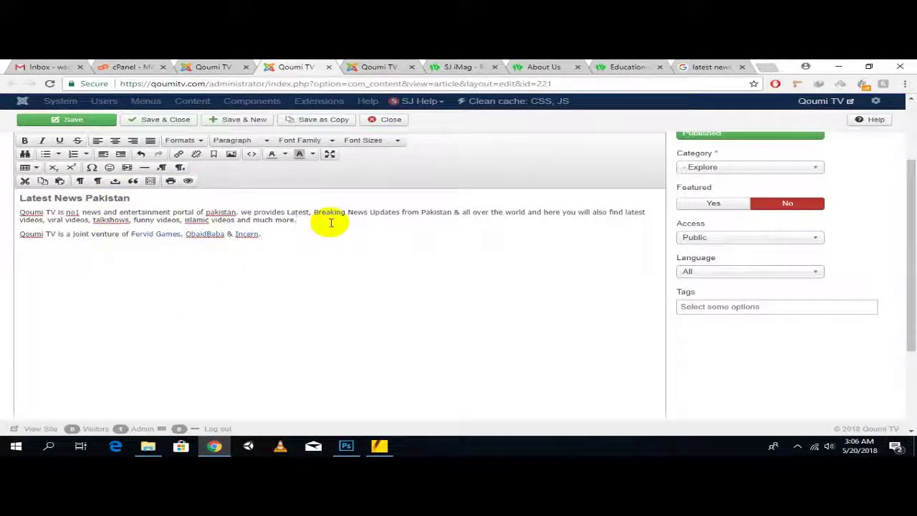
{"action": "key", "text": "Return"}
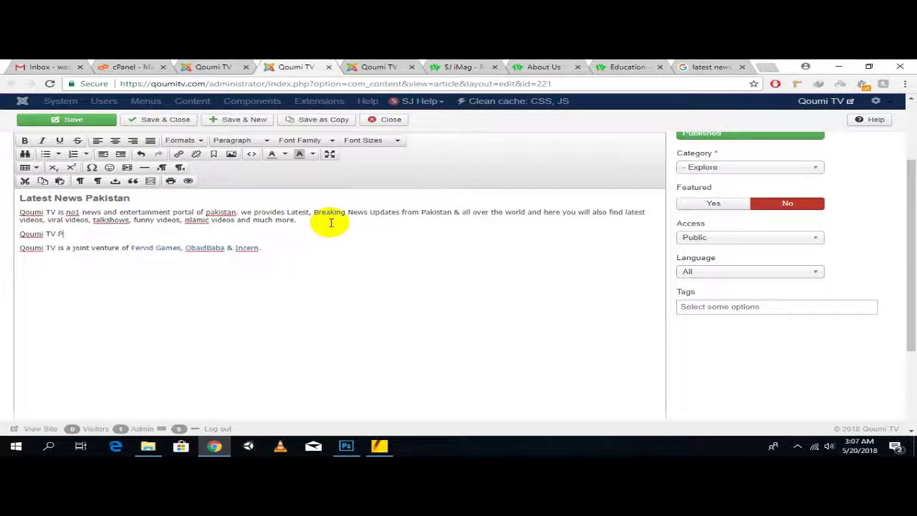
{"action": "type", "text": "s"}
{"action": "left_click", "coordinate": [155, 199]}
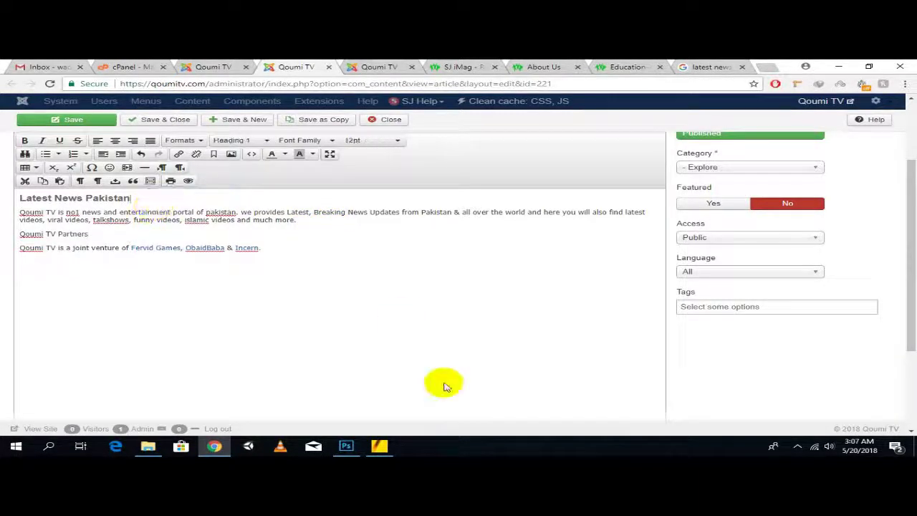
{"action": "type", "text": ":"}
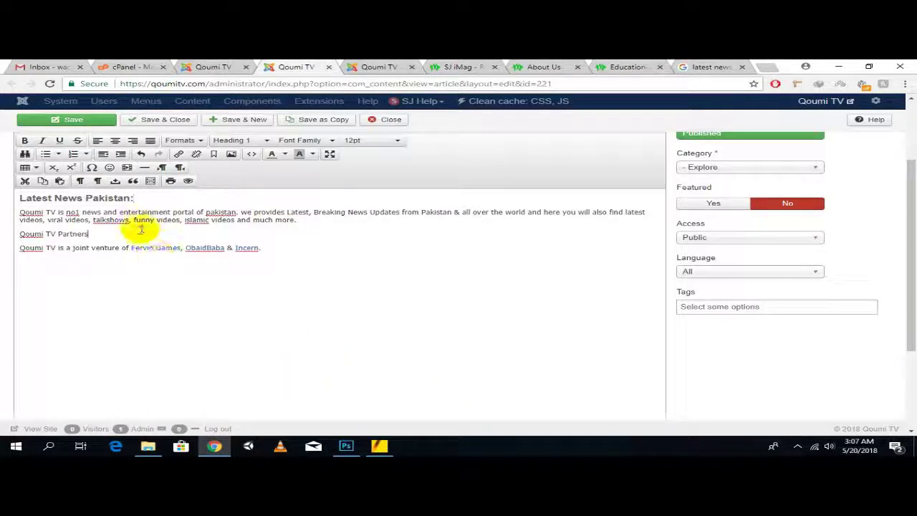
{"action": "left_click", "coordinate": [167, 248]}
{"action": "type", "text": ":"}
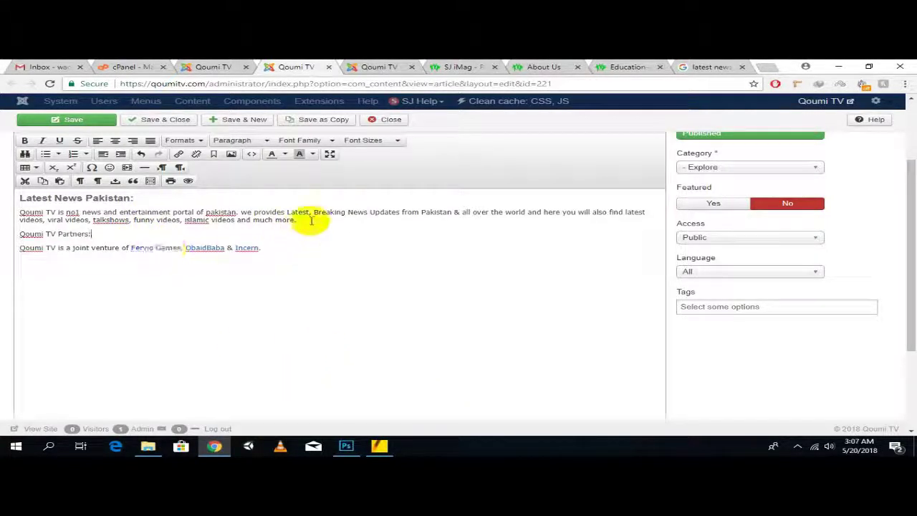
Step: Insert an empty line above the "Qoumi TV Partners:" line
{"action": "key", "text": "Up"}
{"action": "key", "text": "End"}
{"action": "key", "text": "Return"}
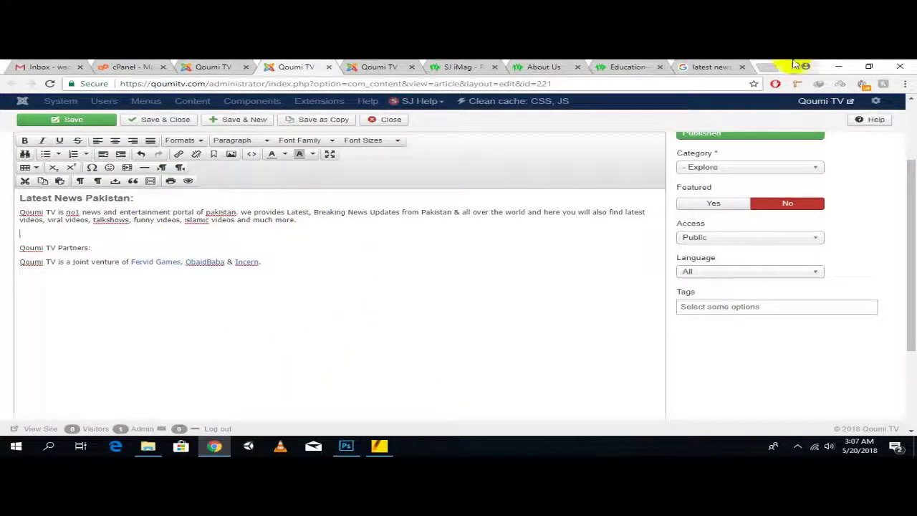
Step: Check Google's suggested search phrases for "latest news", then enter "talkshow" and examine its suggestions
{"action": "left_click", "coordinate": [711, 67]}
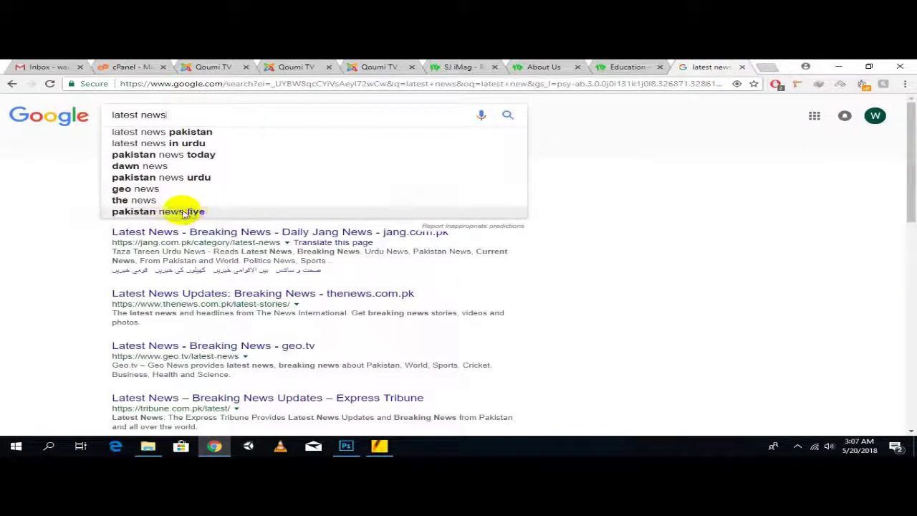
{"action": "left_click", "coordinate": [207, 67]}
{"action": "left_click", "coordinate": [288, 67]}
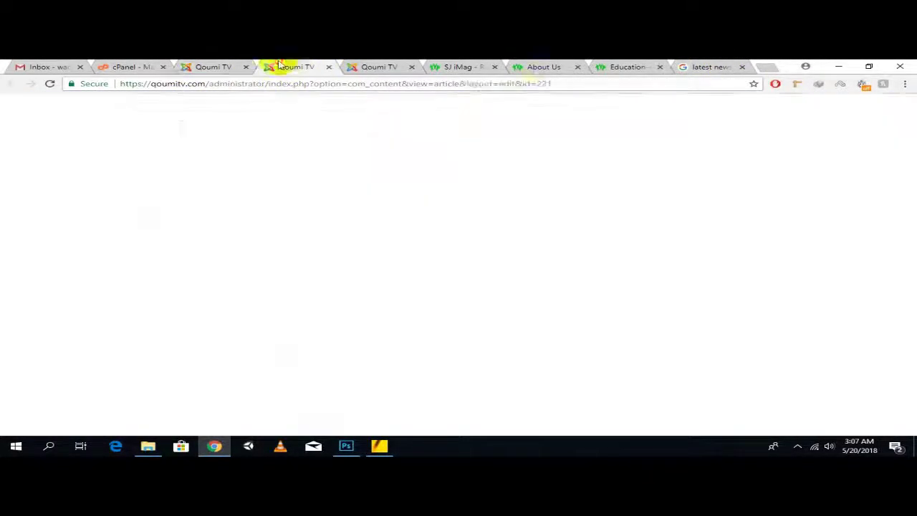
{"action": "left_click", "coordinate": [708, 66]}
{"action": "left_click_drag", "start_coordinate": [187, 113], "coordinate": [4, 122]}
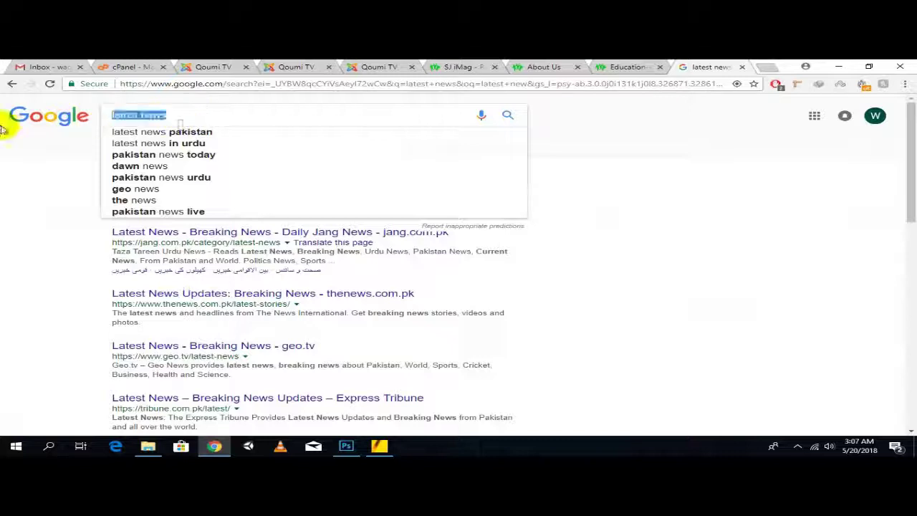
{"action": "type", "text": "pakistn"}
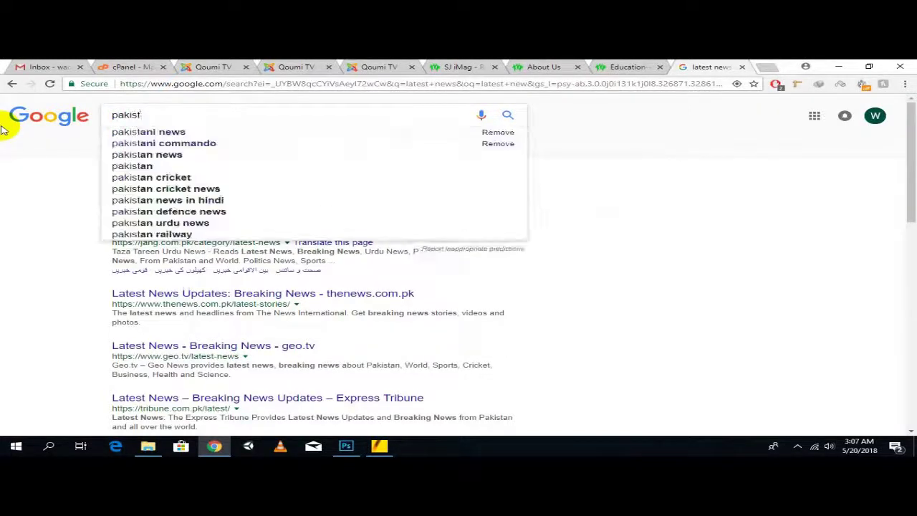
{"action": "key", "text": "BackSpace"}
{"action": "key", "text": "BackSpace"}
{"action": "key", "text": "BackSpace"}
{"action": "key", "text": "BackSpace"}
{"action": "key", "text": "BackSpace"}
{"action": "key", "text": "BackSpace"}
{"action": "key", "text": "BackSpace"}
{"action": "type", "text": "talkshow"}
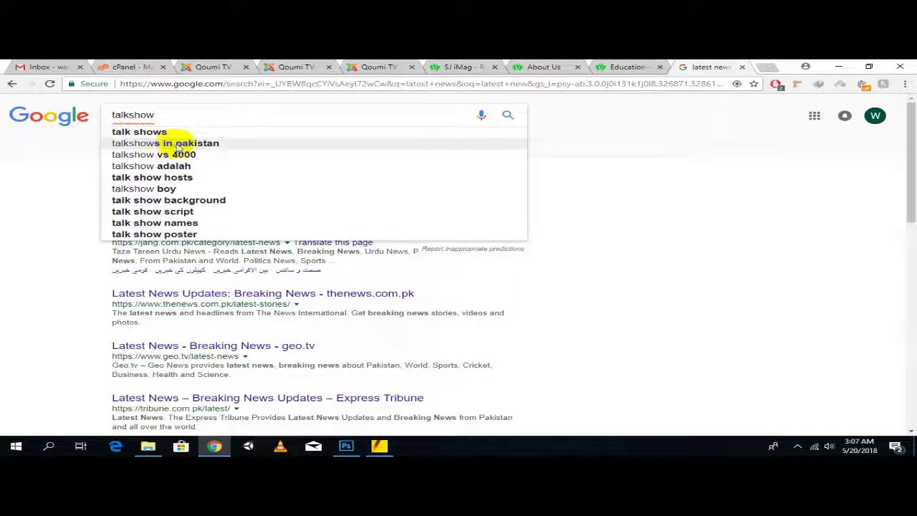
Step: Add the line "Latest Talk Shows:" above "Qoumi TV Partners:" in the "Welcome To Qoumi TV" article, followed by an empty line
{"action": "left_click", "coordinate": [378, 66]}
{"action": "left_click", "coordinate": [283, 66]}
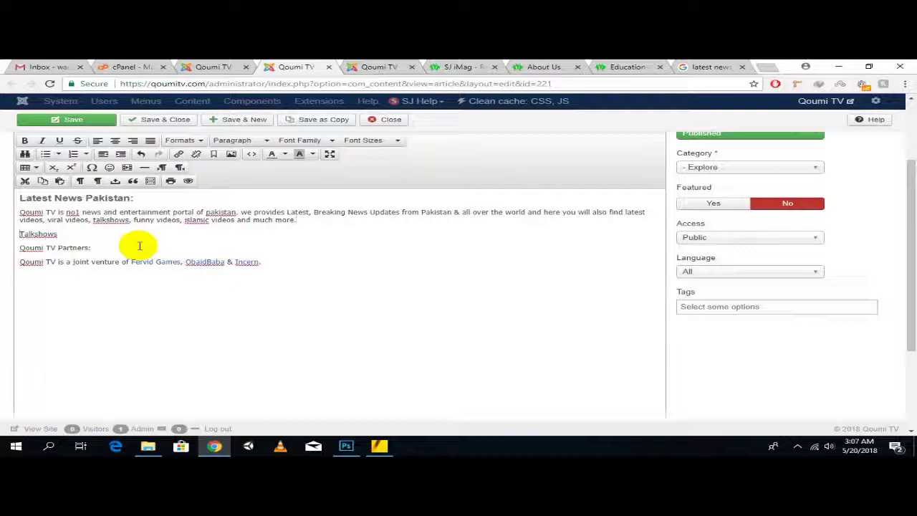
{"action": "type", "text": "Latest"}
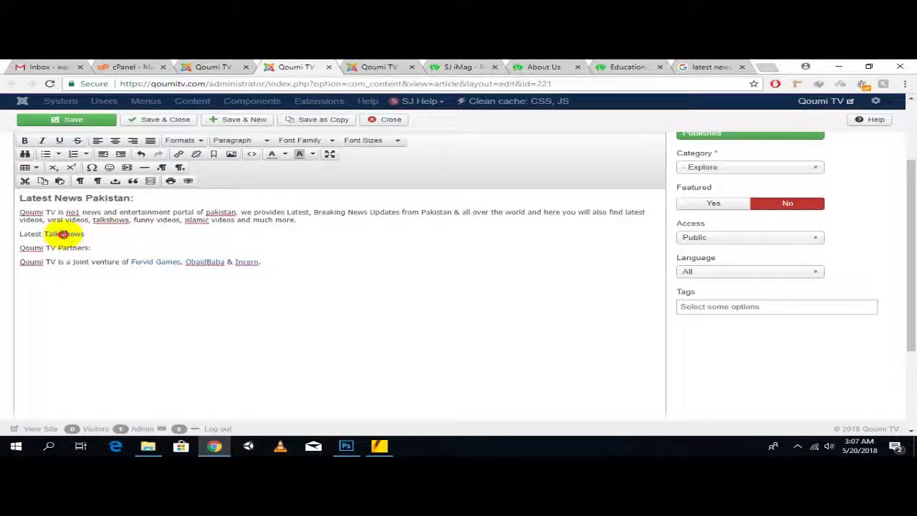
{"action": "left_click_drag", "start_coordinate": [62, 233], "coordinate": [74, 237]}
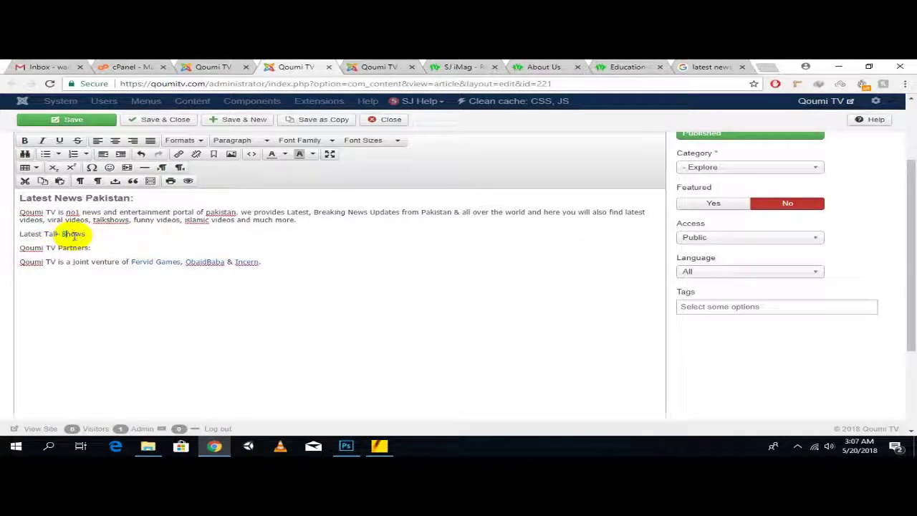
{"action": "left_click", "coordinate": [89, 235]}
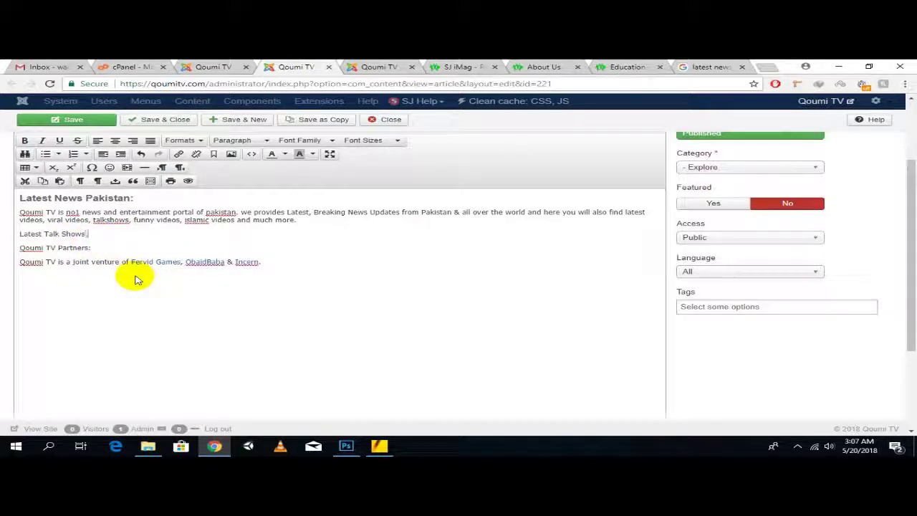
{"action": "key", "text": "Return"}
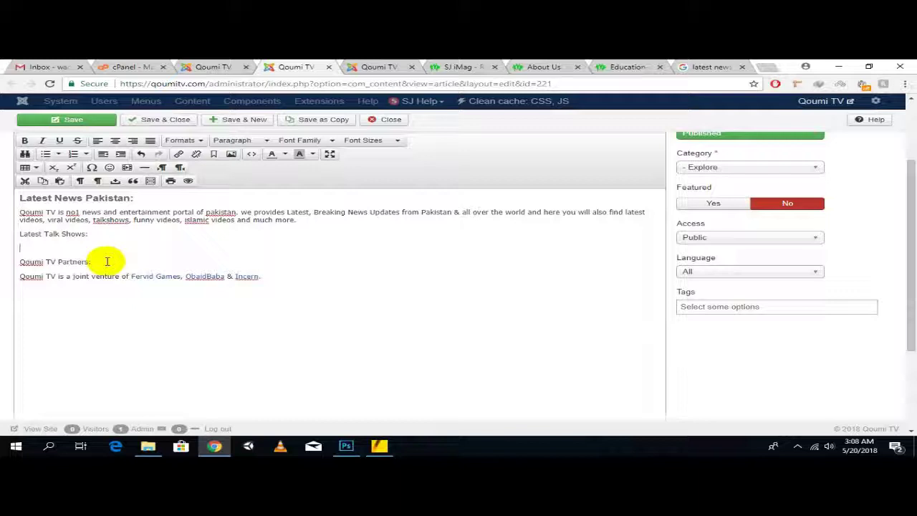
Step: Search Google for the suggested phrase "talk show pakistan" and browse the image results for talk show names
{"action": "left_click", "coordinate": [716, 66]}
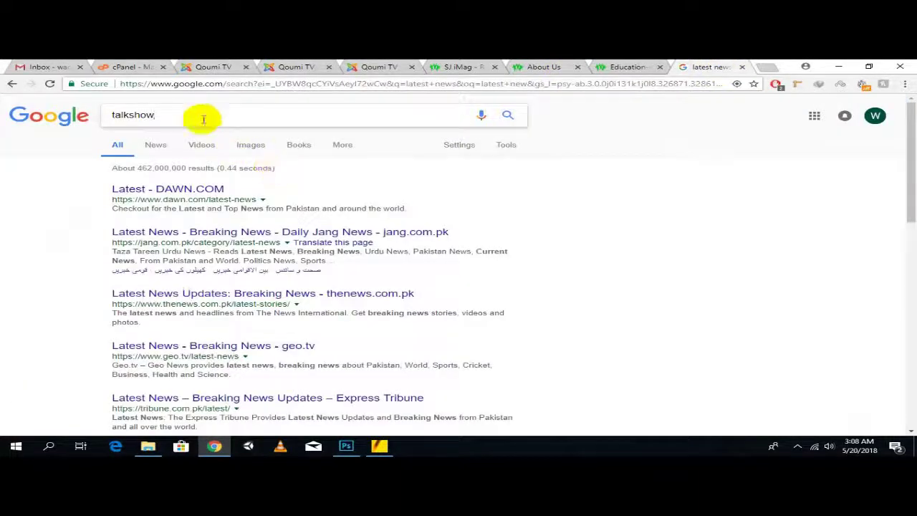
{"action": "key", "text": "Down"}
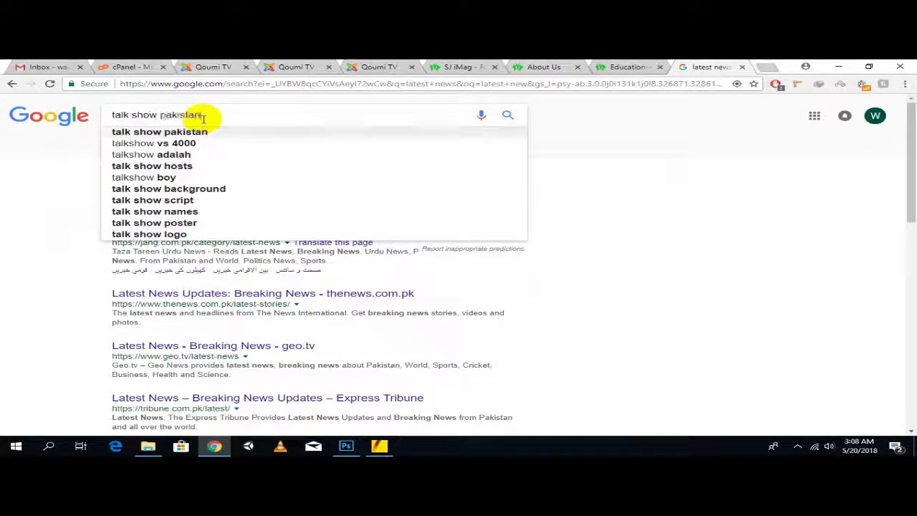
{"action": "key", "text": "Return"}
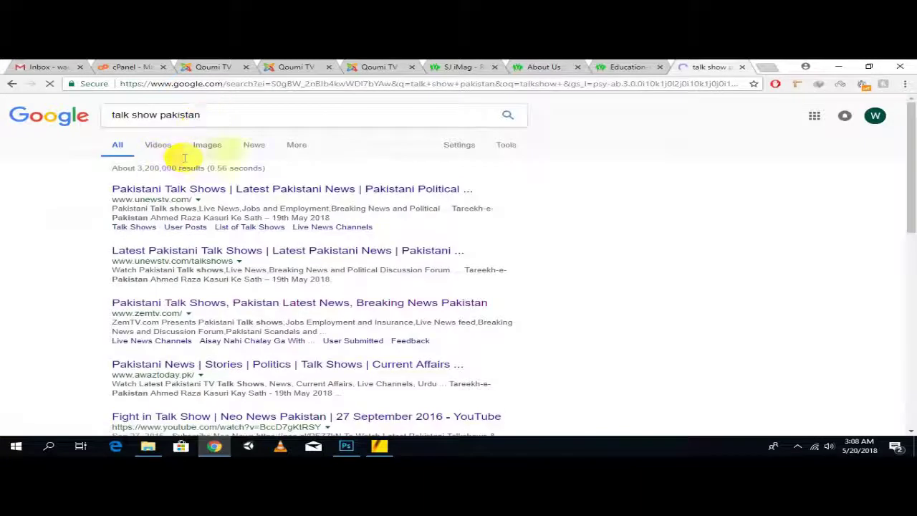
{"action": "left_click", "coordinate": [207, 147]}
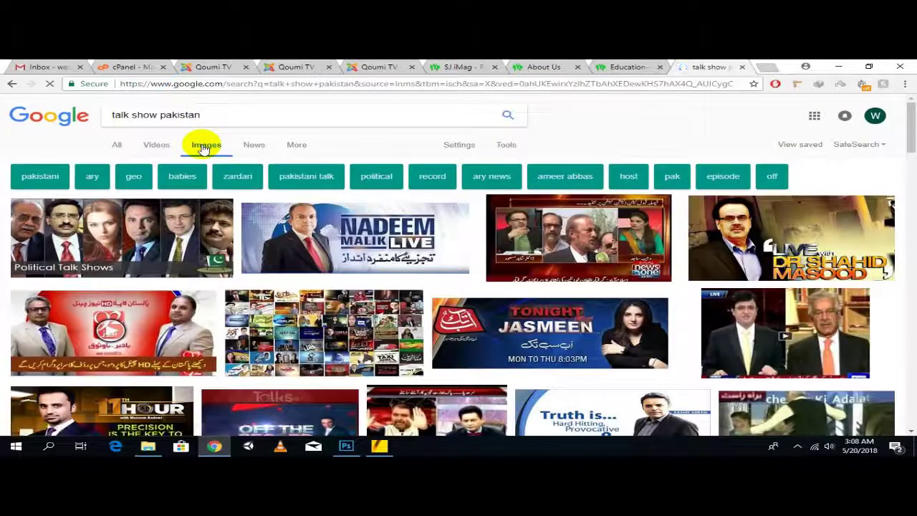
{"action": "scroll", "coordinate": [723, 252], "scroll_direction": "down", "scroll_amount": 1}
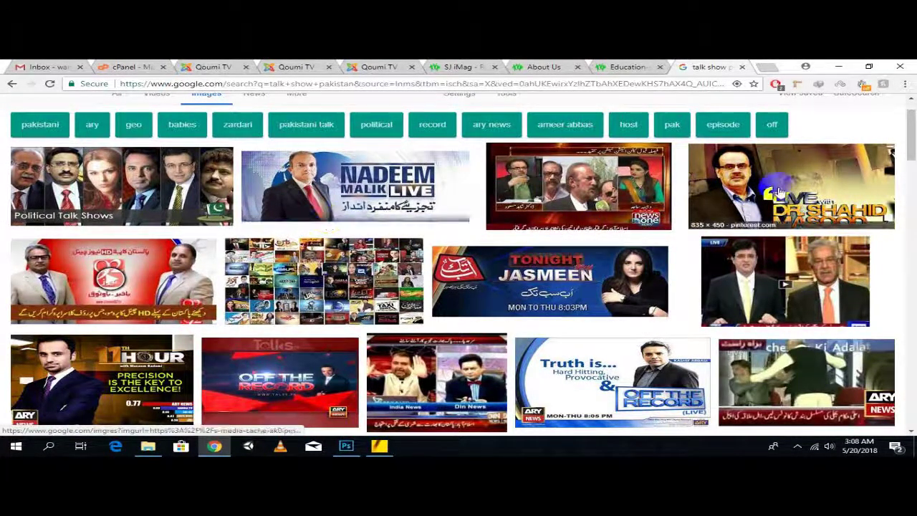
{"action": "scroll", "coordinate": [164, 269], "scroll_direction": "down", "scroll_amount": 1}
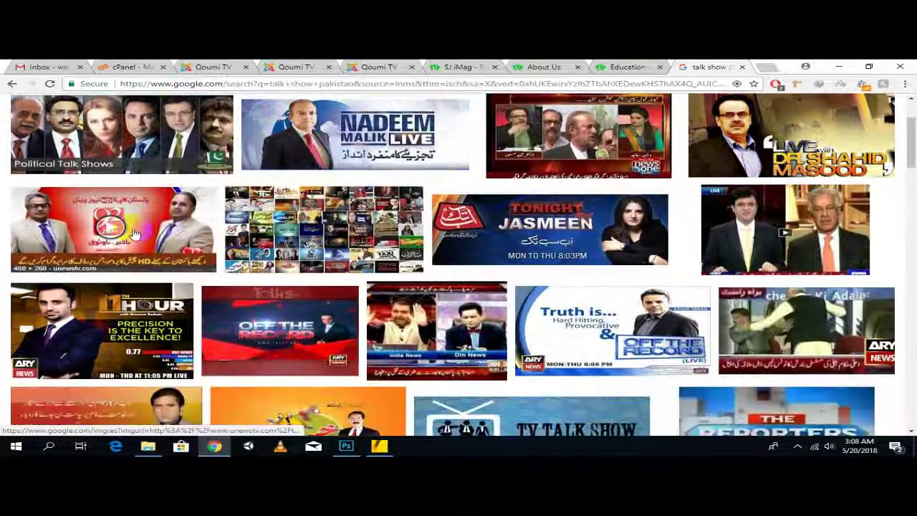
{"action": "scroll", "coordinate": [423, 287], "scroll_direction": "down", "scroll_amount": 1}
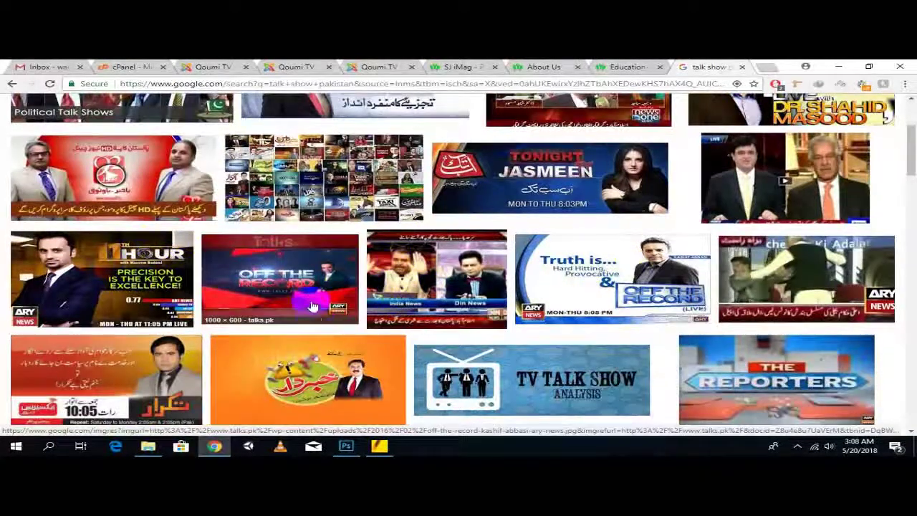
Step: Open the Talk Shows page of the Qoumi TV website and examine its Harf E Raz episode page
{"action": "left_click", "coordinate": [312, 66]}
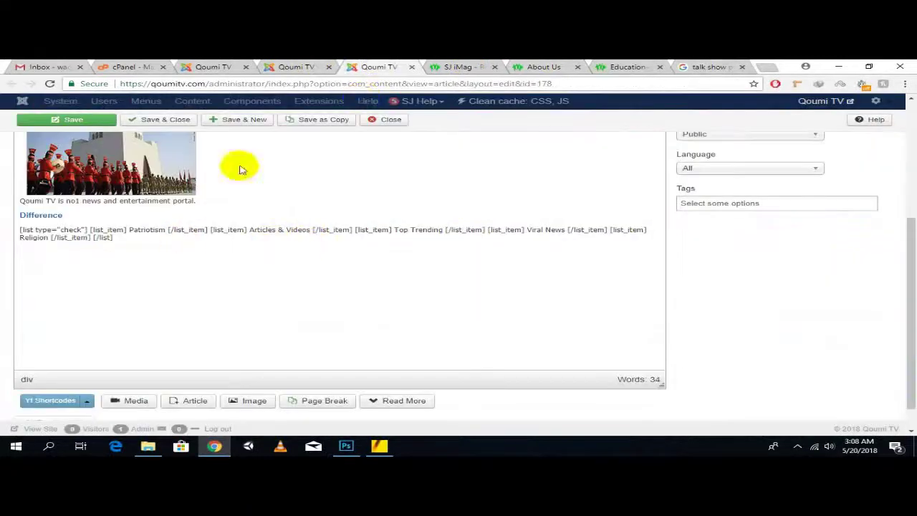
{"action": "left_click", "coordinate": [168, 256]}
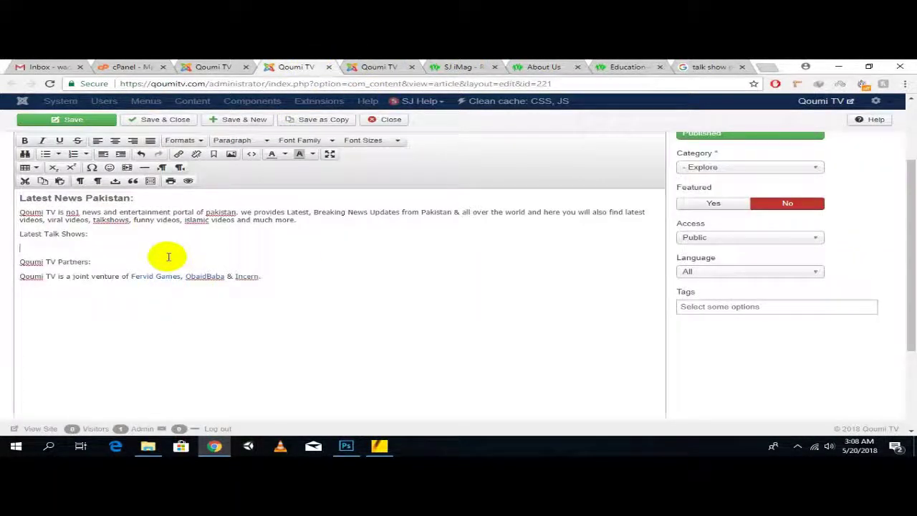
{"action": "left_click", "coordinate": [627, 67]}
{"action": "mouse_move", "coordinate": [333, 142]}
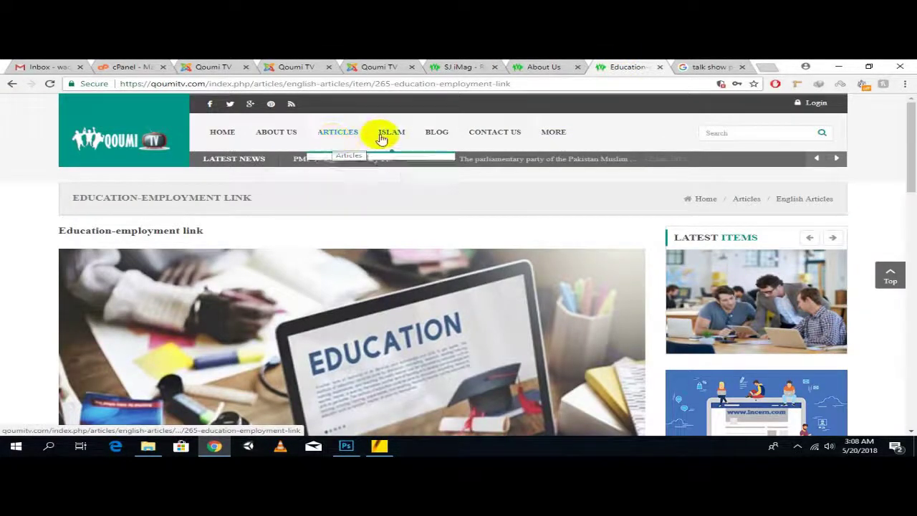
{"action": "mouse_move", "coordinate": [555, 136]}
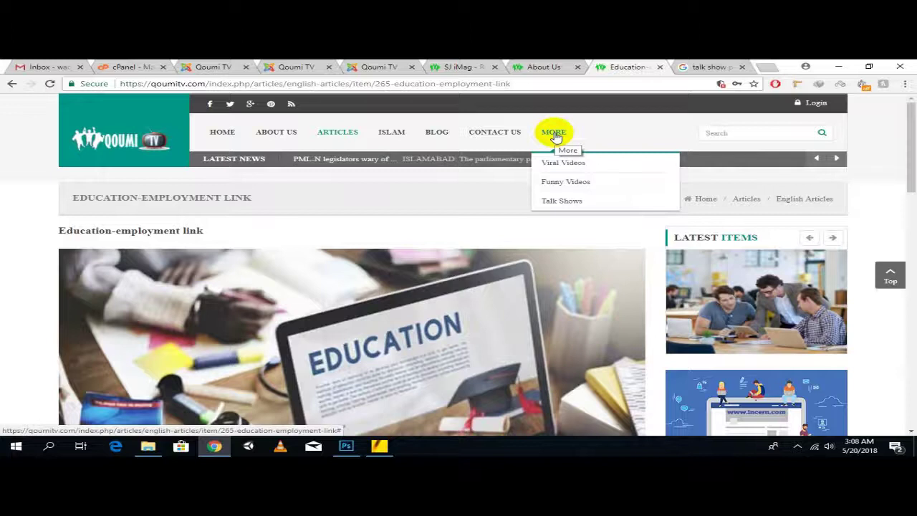
{"action": "left_click", "coordinate": [562, 203]}
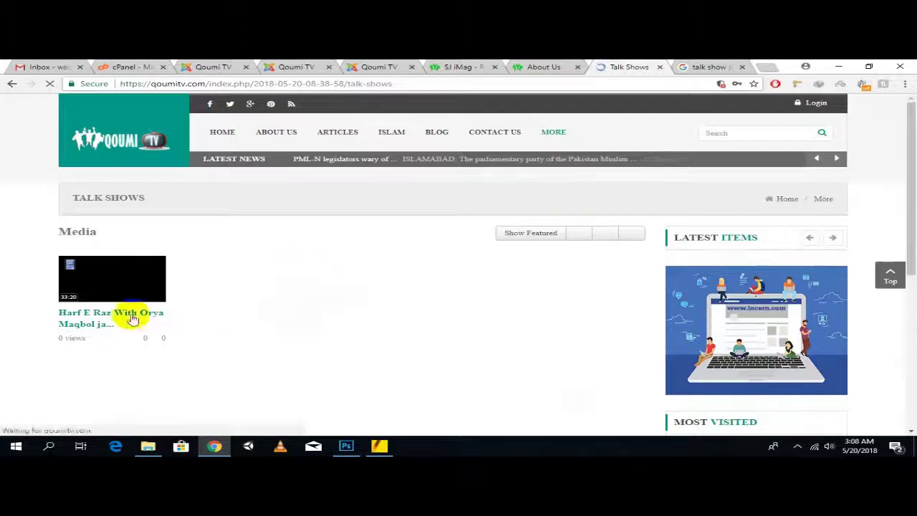
{"action": "left_click", "coordinate": [129, 317]}
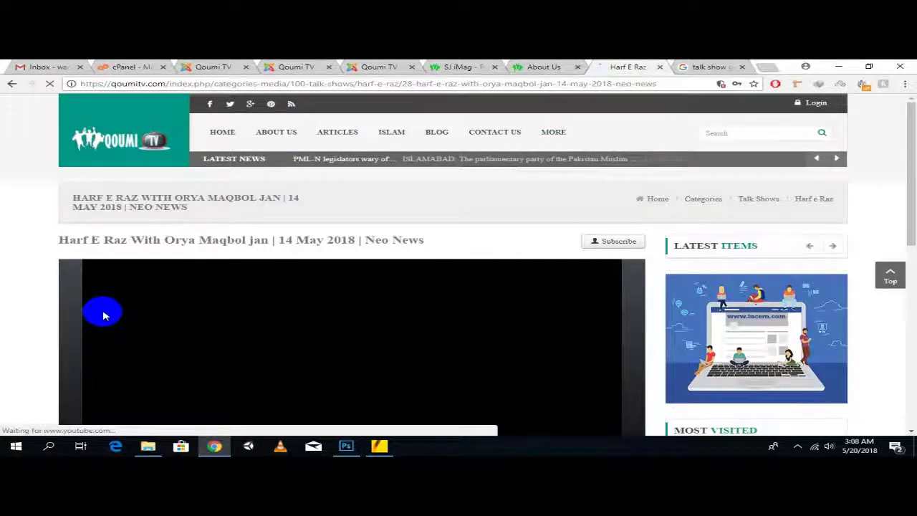
{"action": "scroll", "coordinate": [355, 222], "scroll_direction": "down", "scroll_amount": 2}
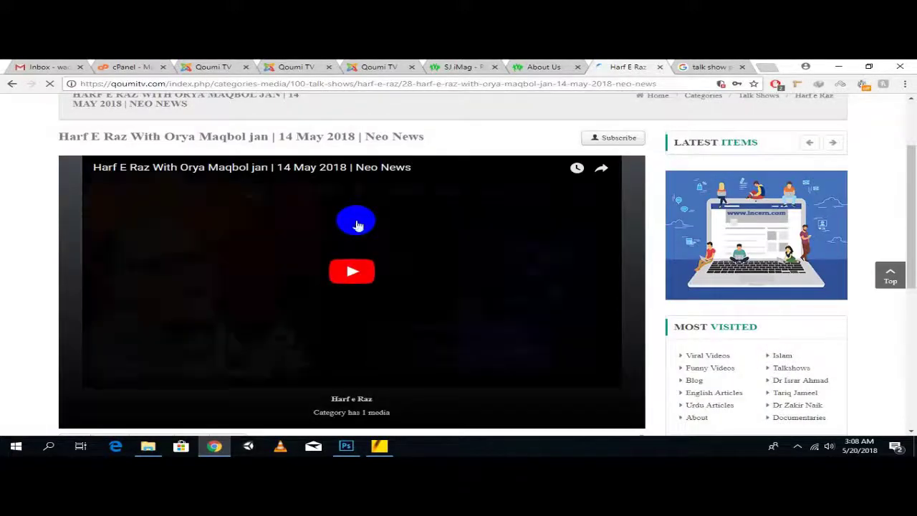
{"action": "scroll", "coordinate": [368, 236], "scroll_direction": "down", "scroll_amount": 4}
{"action": "scroll", "coordinate": [365, 231], "scroll_direction": "up", "scroll_amount": 6}
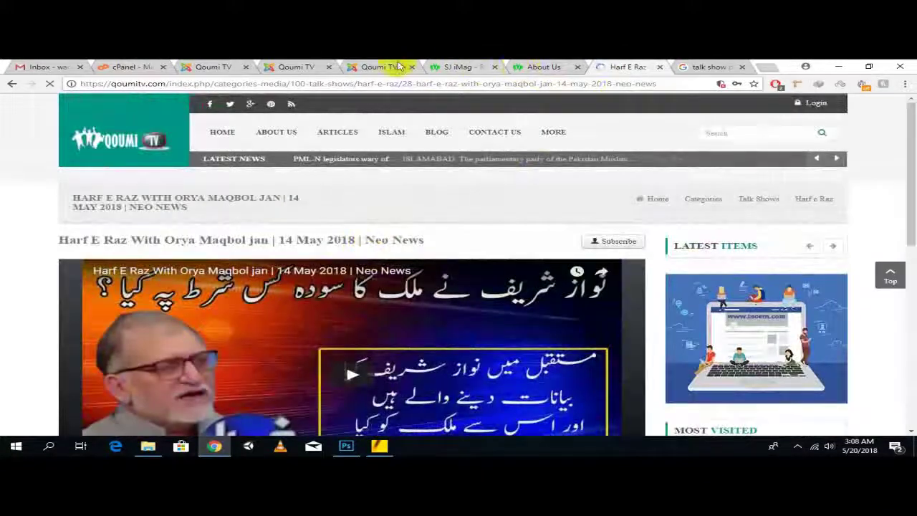
Step: Start a new menu item in the Joomla "Menu - English" menu with Media as its menu item type
{"action": "left_click", "coordinate": [305, 67]}
{"action": "left_click", "coordinate": [187, 67]}
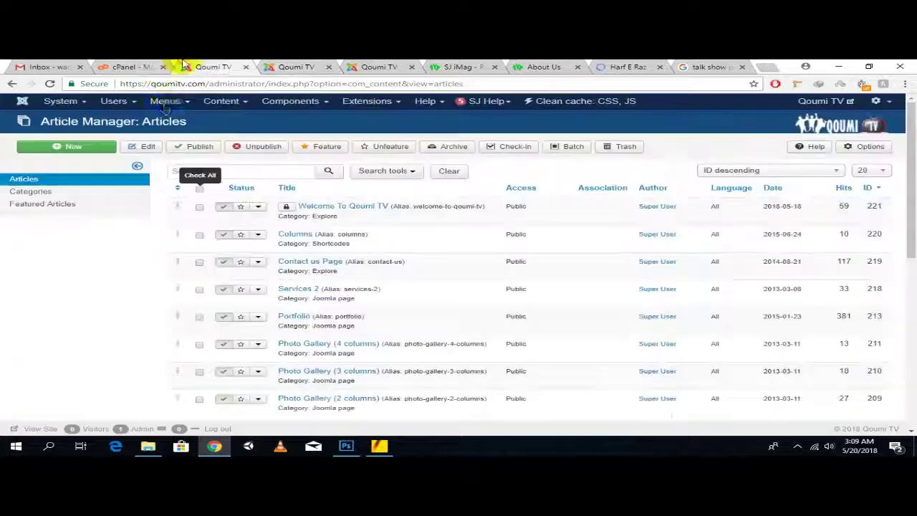
{"action": "left_click", "coordinate": [165, 101]}
{"action": "mouse_move", "coordinate": [201, 165]}
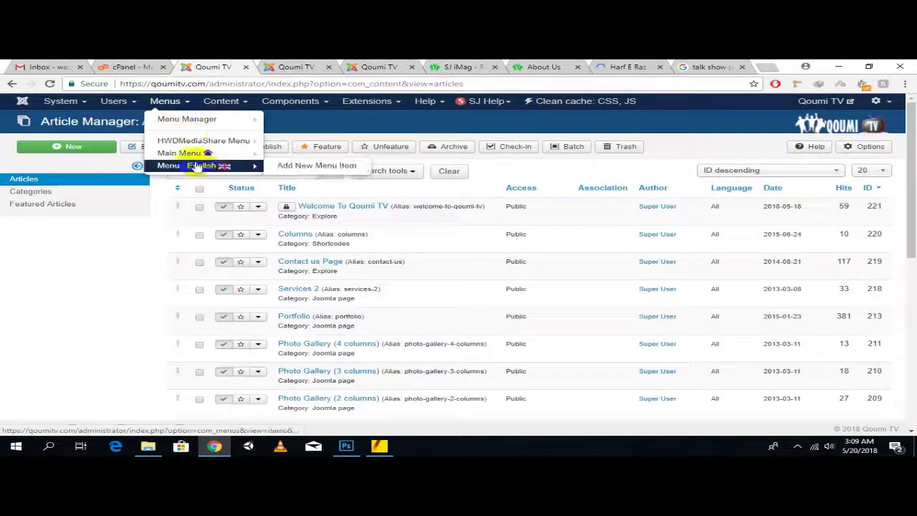
{"action": "left_click", "coordinate": [301, 166]}
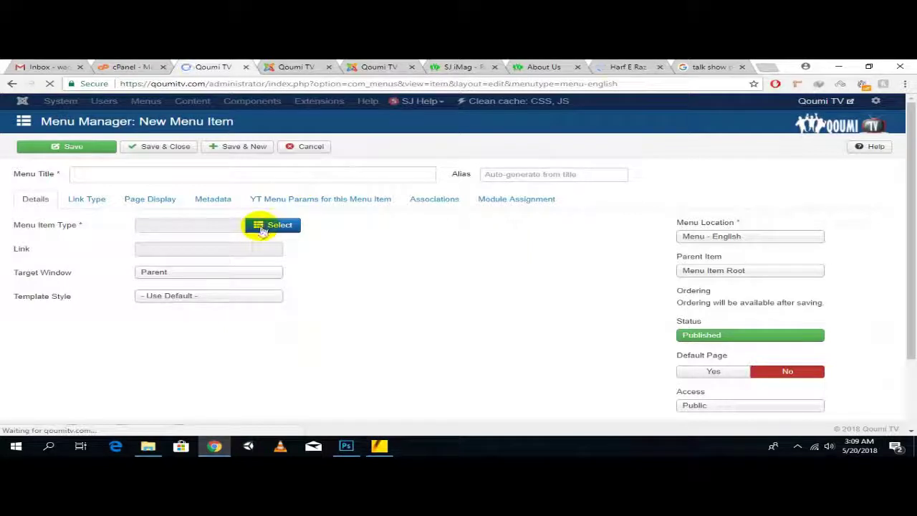
{"action": "left_click", "coordinate": [272, 225]}
{"action": "left_click", "coordinate": [344, 235]}
{"action": "left_click", "coordinate": [321, 348]}
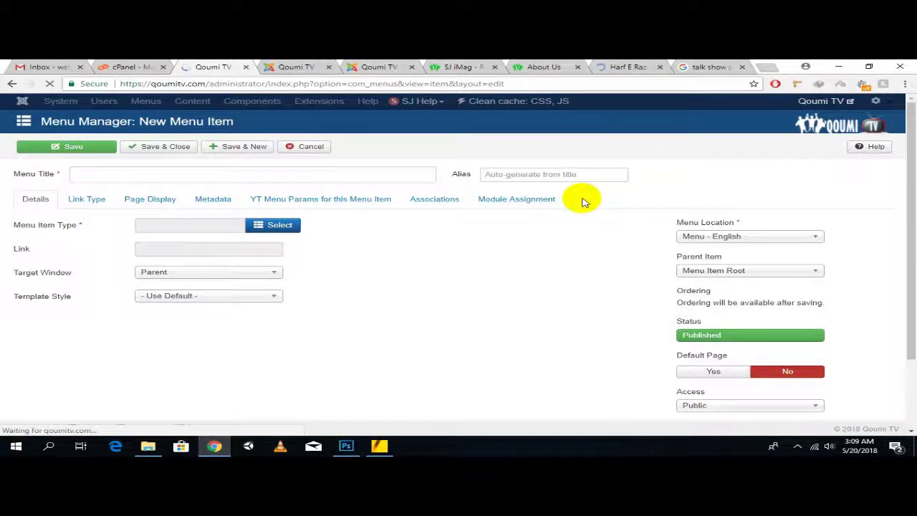
Step: Filter the menu item's media by the "Harf e Raz" category instead of all categories
{"action": "left_click", "coordinate": [118, 202]}
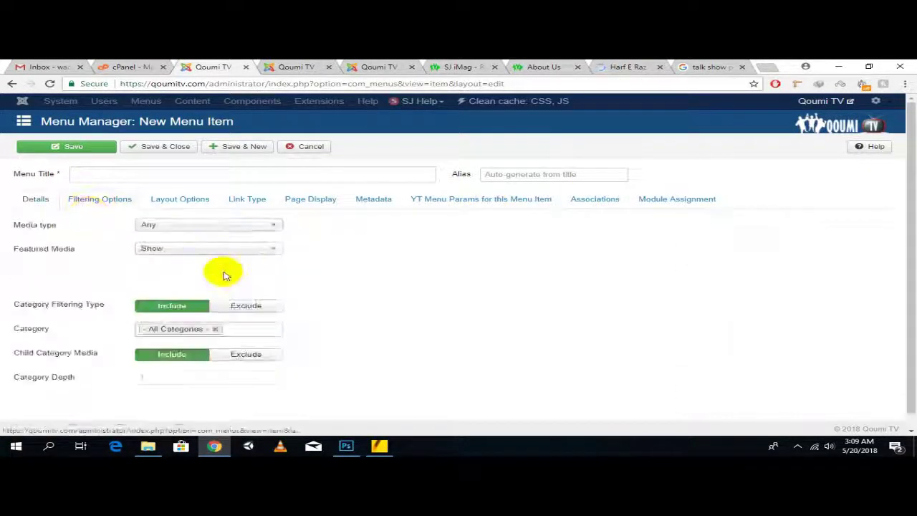
{"action": "left_click", "coordinate": [236, 329]}
{"action": "type", "text": "harf"}
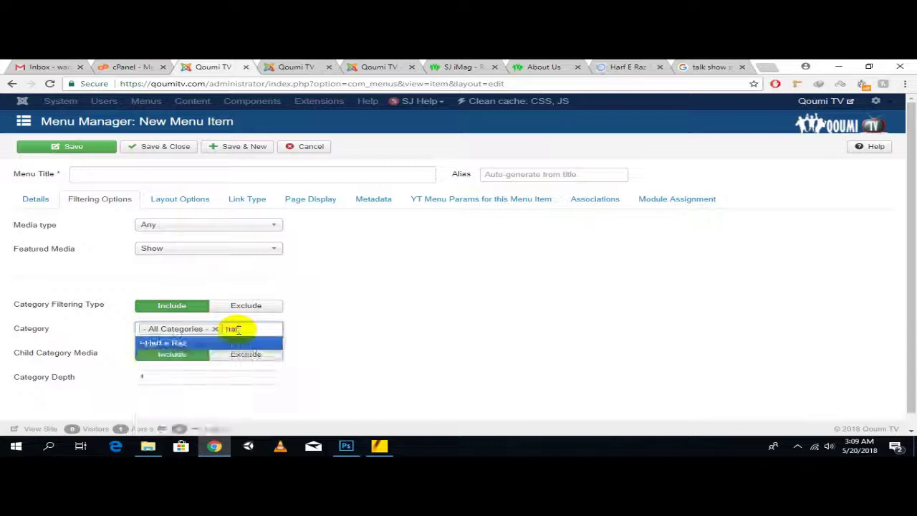
{"action": "left_click", "coordinate": [215, 342]}
{"action": "left_click", "coordinate": [215, 329]}
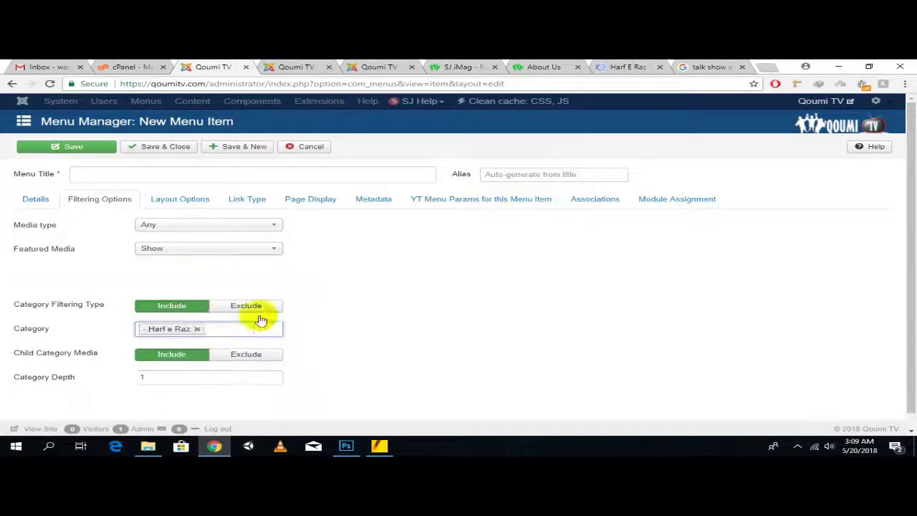
Step: Title the new menu item "Harf e Raz"
{"action": "left_click", "coordinate": [276, 175]}
{"action": "type", "text": "Ha"}
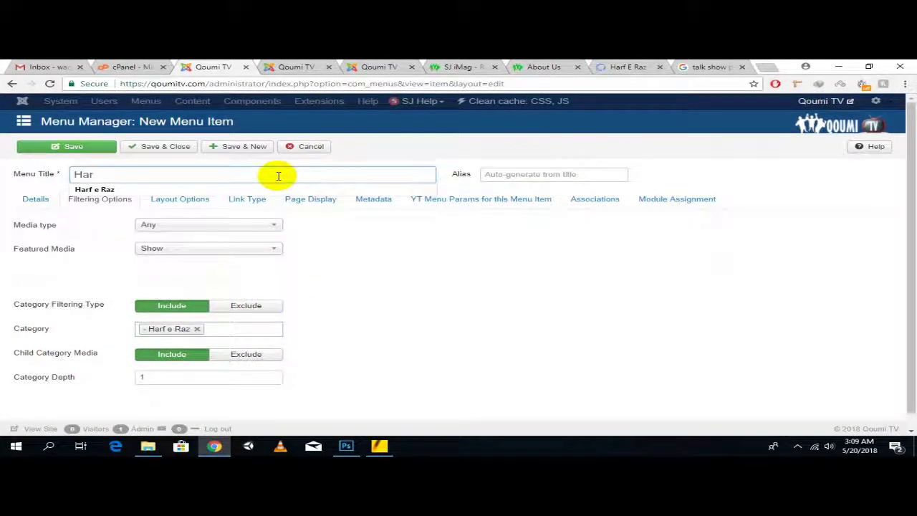
{"action": "type", "text": "r"}
{"action": "key", "text": "Down"}
{"action": "key", "text": "Return"}
Step: Make "Talk Shows" the parent item of the "Harf e Raz" menu item, and save and close it
{"action": "left_click", "coordinate": [35, 199]}
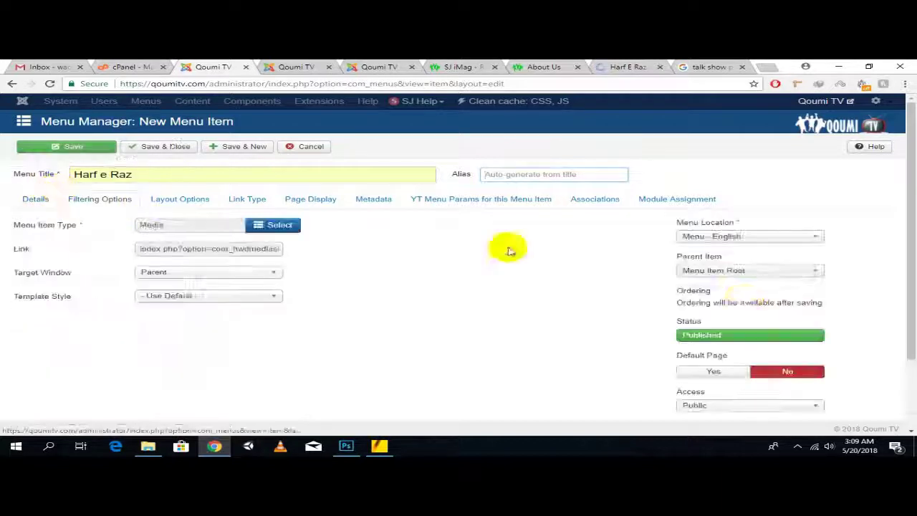
{"action": "left_click", "coordinate": [770, 272]}
{"action": "type", "text": "ta"}
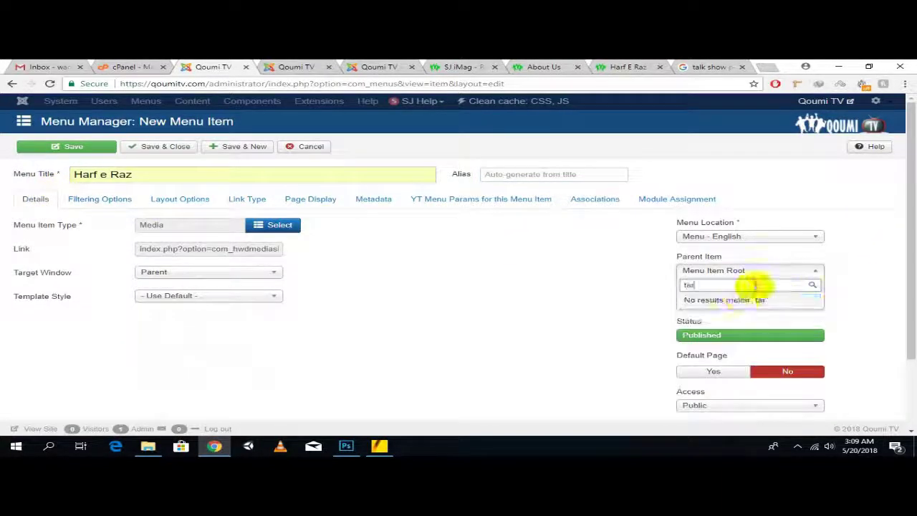
{"action": "left_click", "coordinate": [738, 301]}
{"action": "left_click", "coordinate": [727, 273]}
{"action": "type", "text": "ta"}
{"action": "left_click", "coordinate": [713, 313]}
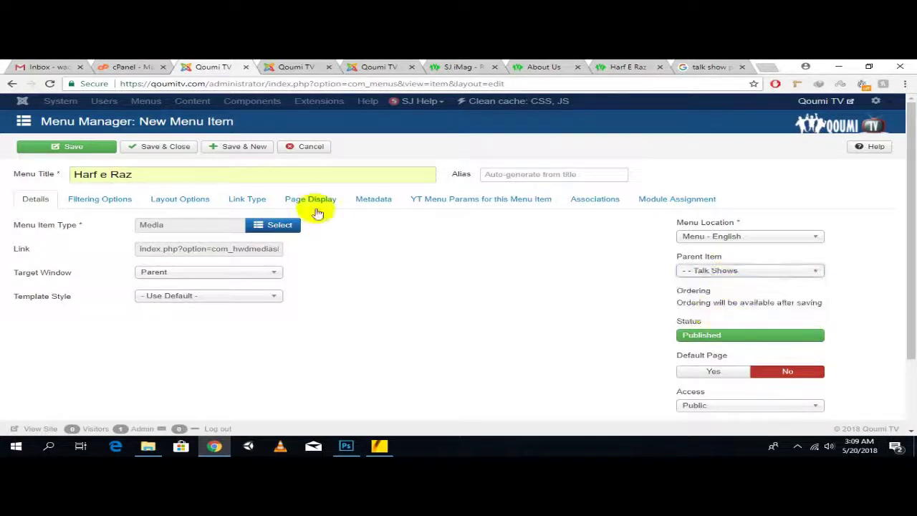
{"action": "left_click", "coordinate": [167, 147]}
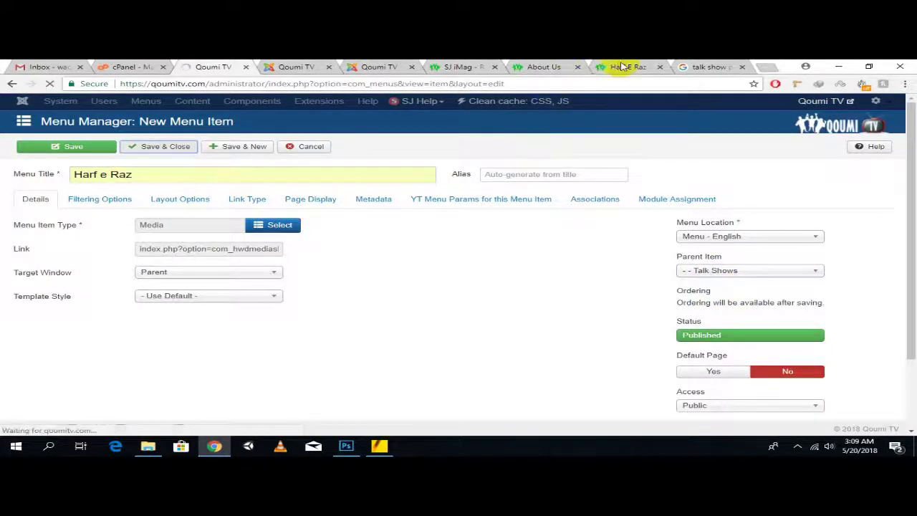
Step: Open the new Harf e Raz entry under Talk Shows on the Qoumi TV website and examine its page address
{"action": "left_click", "coordinate": [624, 66]}
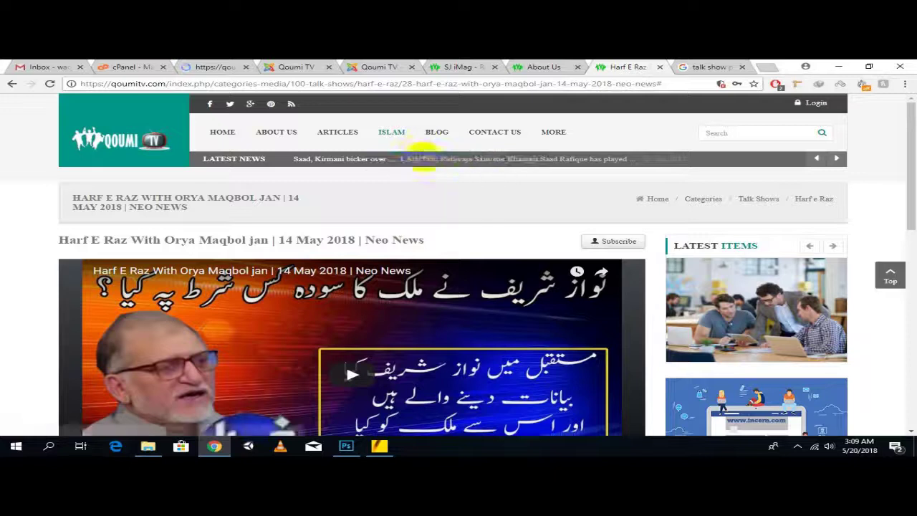
{"action": "left_click", "coordinate": [406, 164]}
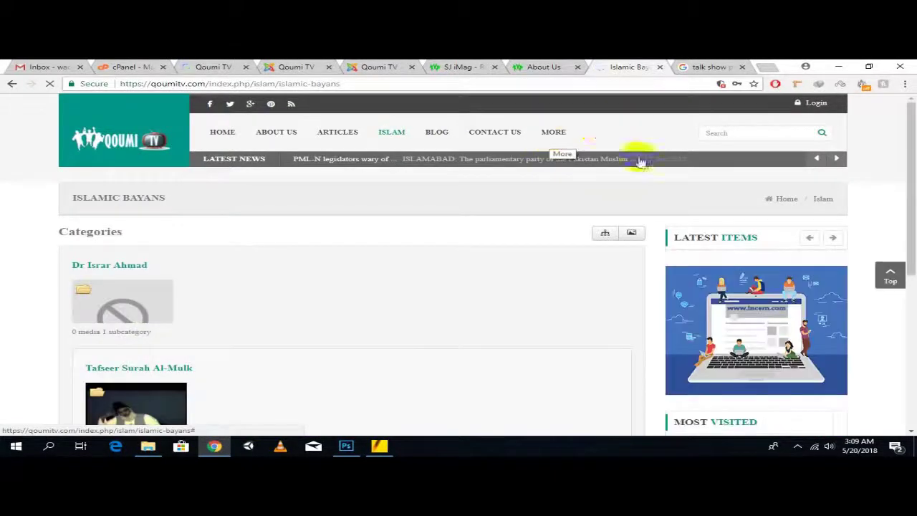
{"action": "left_click", "coordinate": [555, 132]}
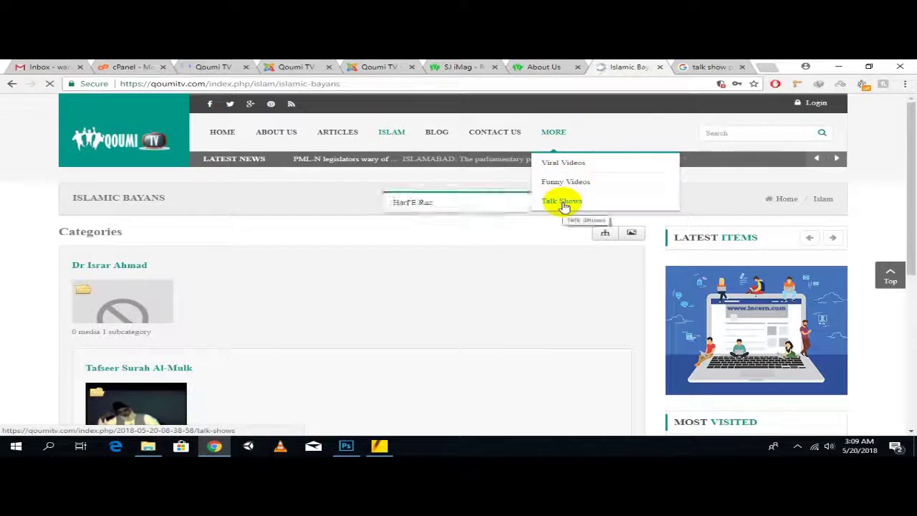
{"action": "left_click", "coordinate": [413, 204]}
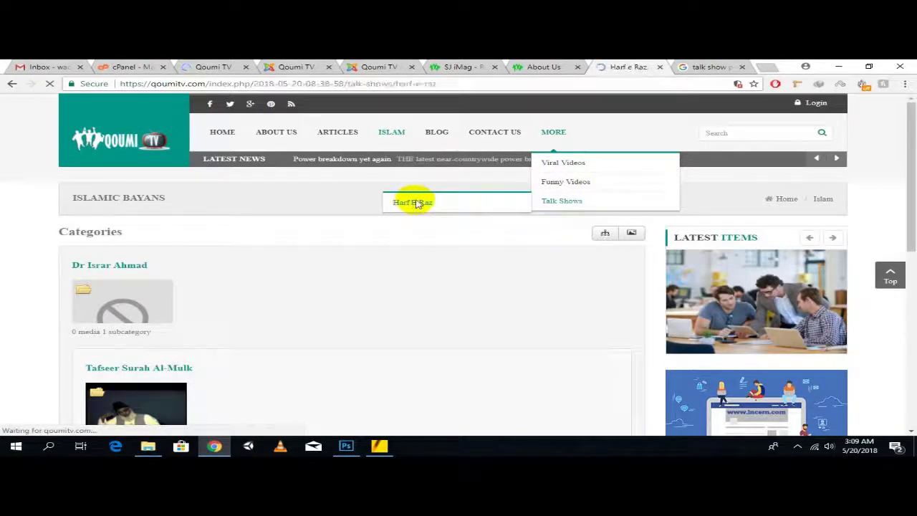
{"action": "left_click_drag", "start_coordinate": [448, 83], "coordinate": [407, 85]}
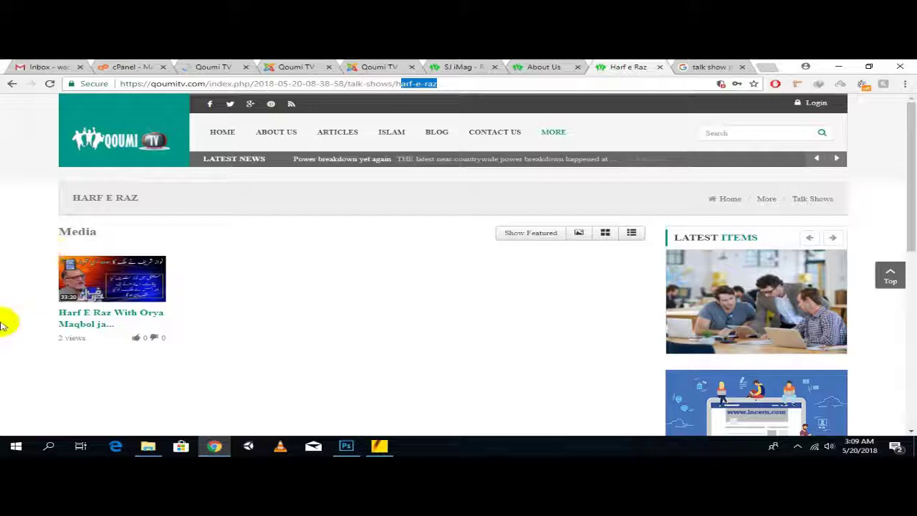
{"action": "left_click", "coordinate": [439, 83]}
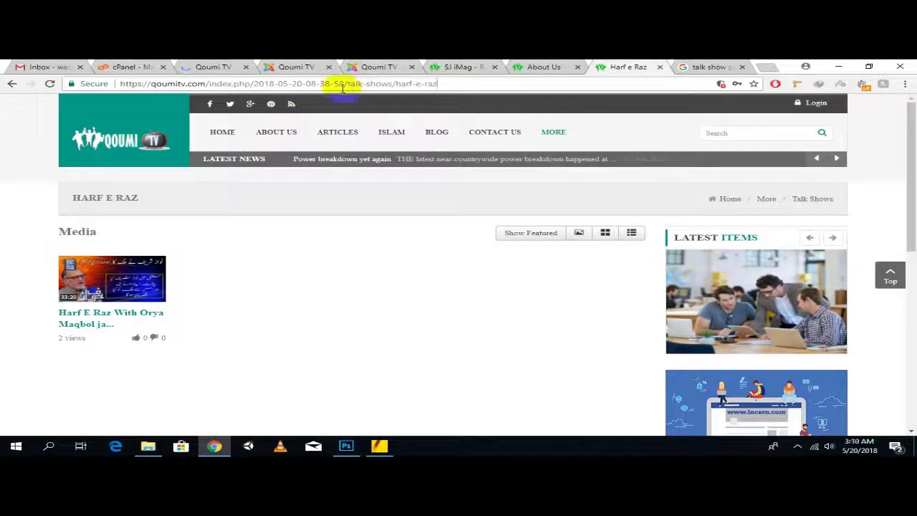
{"action": "left_click_drag", "start_coordinate": [208, 85], "coordinate": [425, 83]}
{"action": "left_click", "coordinate": [466, 83]}
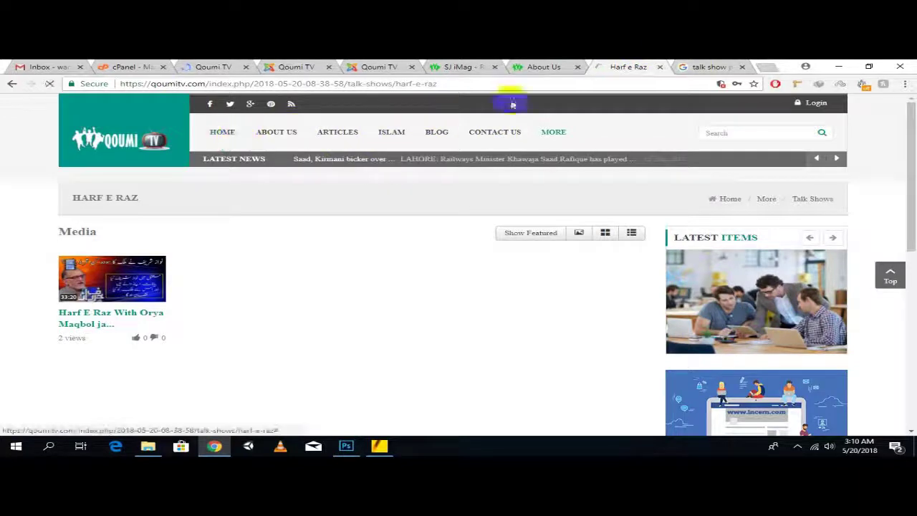
Step: Return to the welcome article and complete the talk shows sentence: "We update daily latest talk shows like harferaz, off the record, 11th hour etc."
{"action": "left_click", "coordinate": [222, 66]}
{"action": "left_click", "coordinate": [315, 66]}
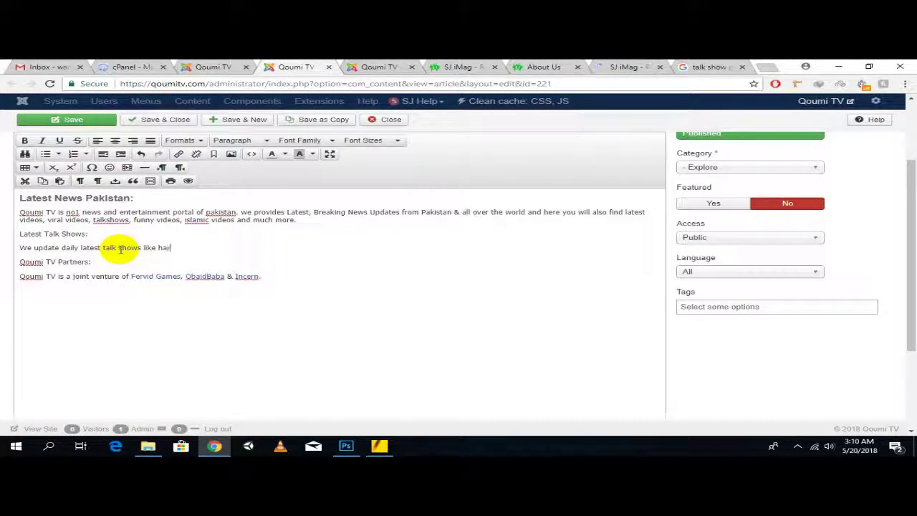
{"action": "type", "text": "z"}
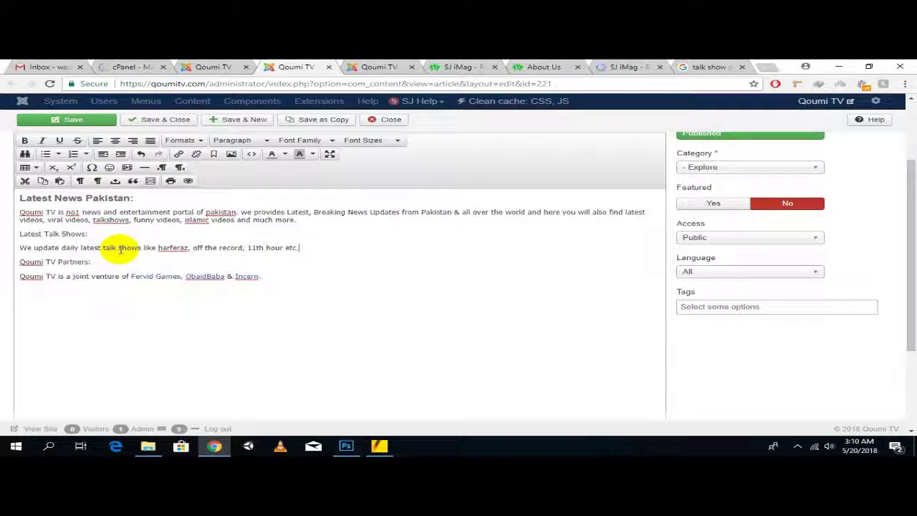
Step: Format the "Latest Talk Shows:" line as Heading 2
{"action": "left_click_drag", "start_coordinate": [92, 237], "coordinate": [8, 236]}
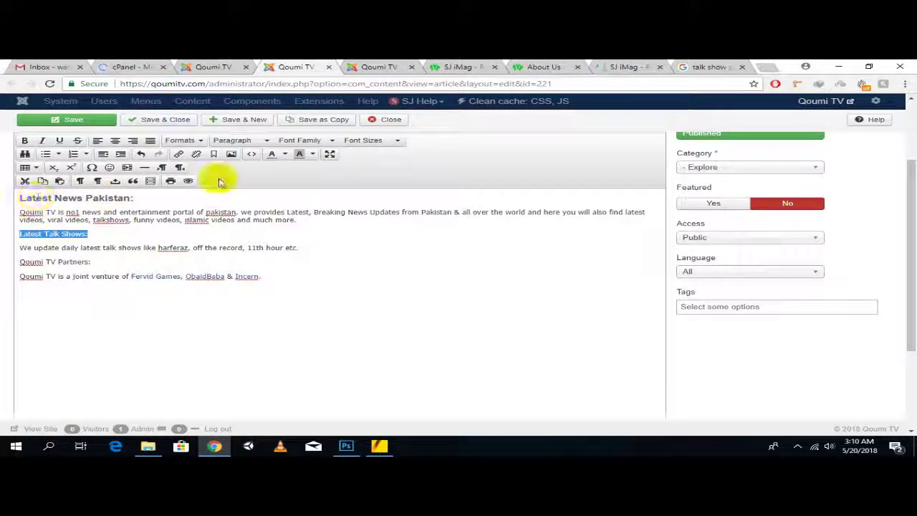
{"action": "left_click", "coordinate": [265, 140]}
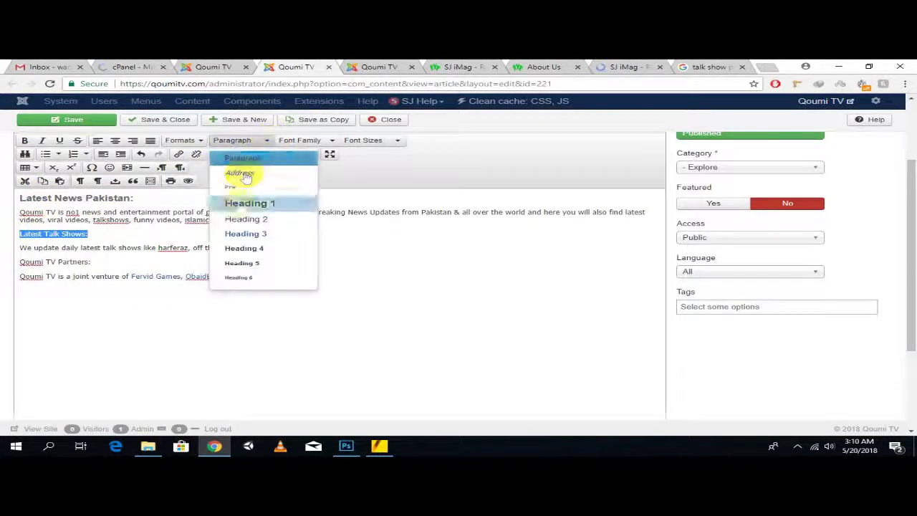
{"action": "left_click", "coordinate": [245, 219]}
{"action": "left_click", "coordinate": [157, 198]}
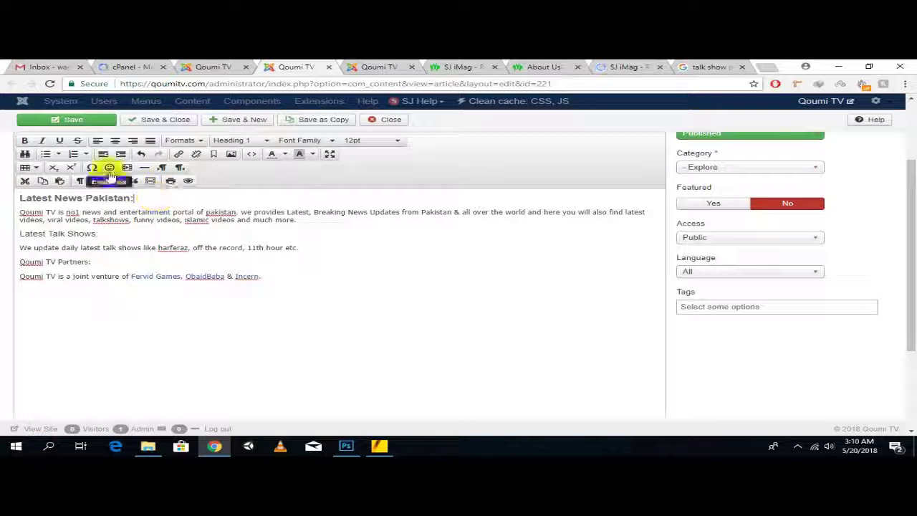
{"action": "scroll", "coordinate": [157, 209], "scroll_direction": "down", "scroll_amount": 1}
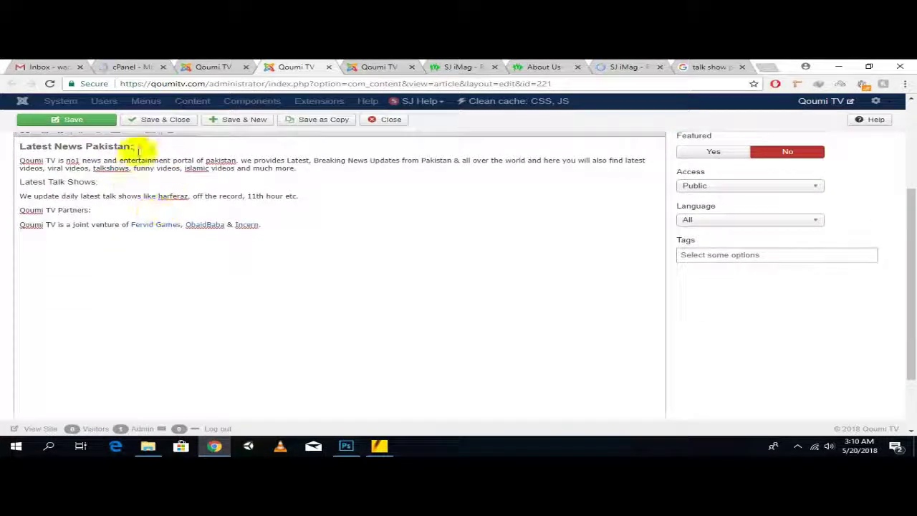
{"action": "left_click_drag", "start_coordinate": [97, 181], "coordinate": [30, 182]}
{"action": "left_click", "coordinate": [106, 219]}
Step: Add the line "Funny & Viral Videos:" below the talk shows sentence, followed by a new empty line
{"action": "left_click", "coordinate": [324, 193]}
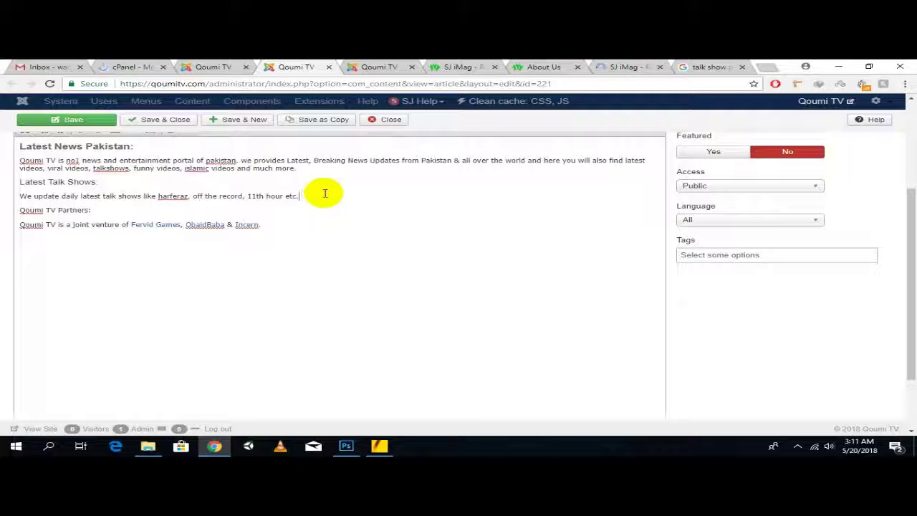
{"action": "key", "text": "Return"}
{"action": "type", "text": "Funni"}
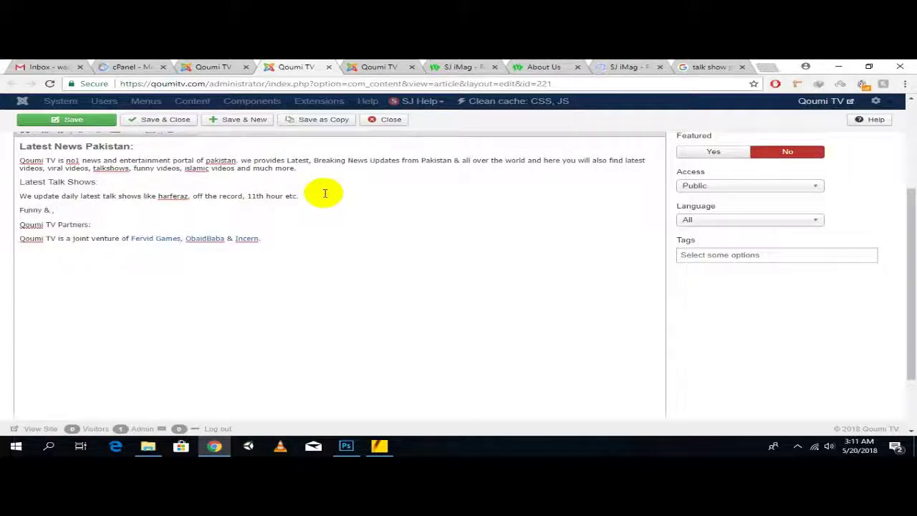
{"action": "type", "text": " & Viral Videos"}
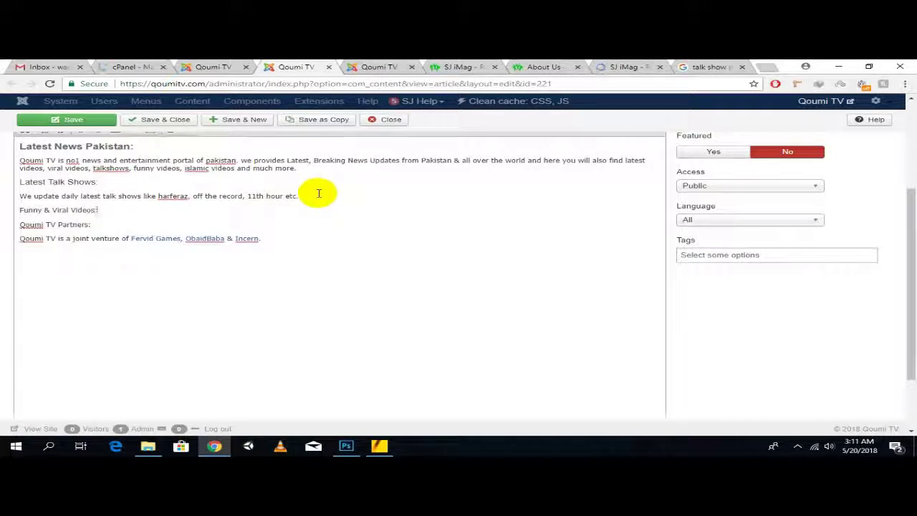
{"action": "type", "text": ":"}
{"action": "key", "text": "Return"}
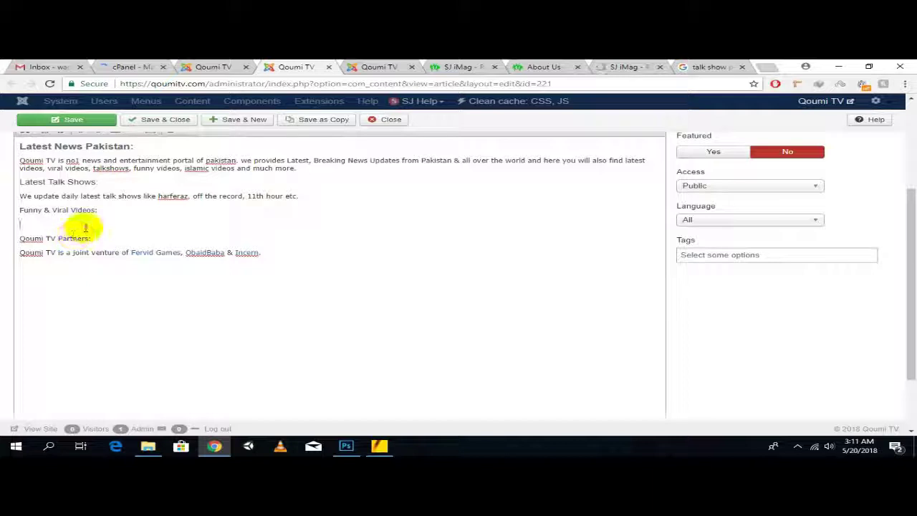
Step: Write "qoumitv.com is no1 entertainment portal and you will find latest funny and viral videos." under the Funny & Viral Videos line
{"action": "type", "text": "w"}
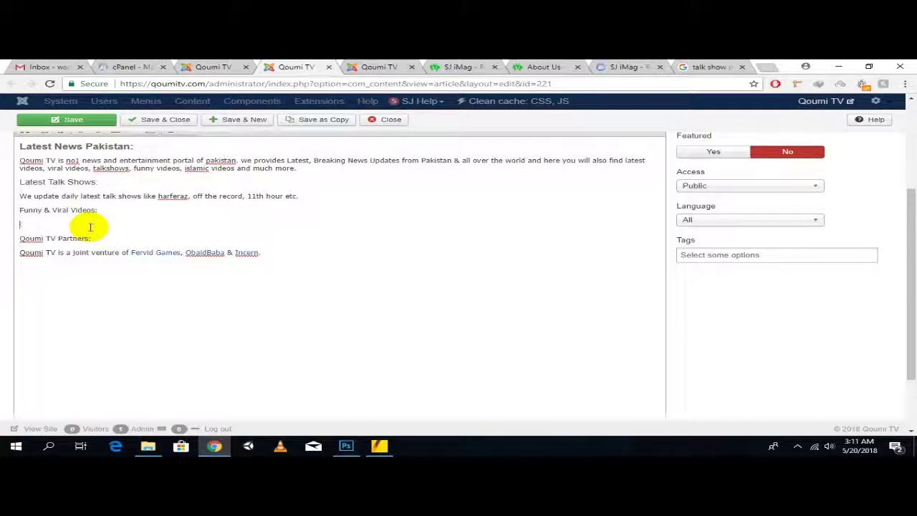
{"action": "type", "text": ".com is no1"}
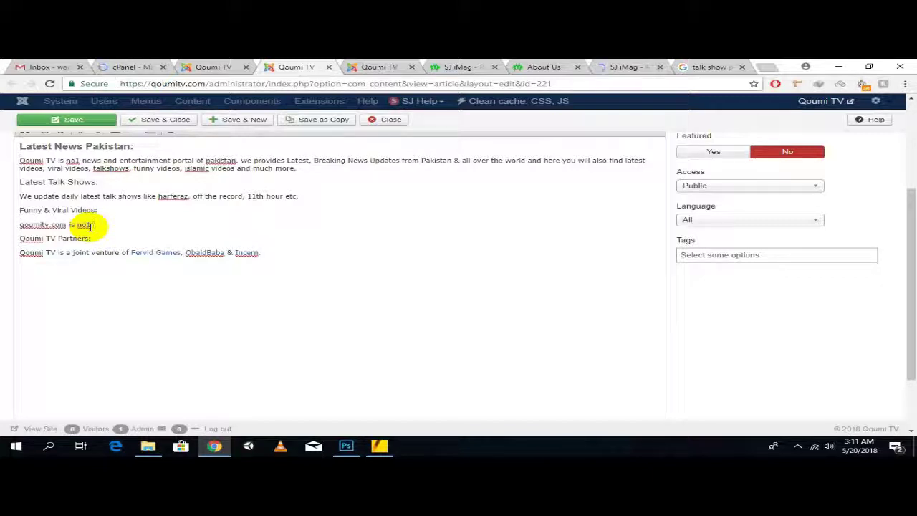
{"action": "type", "text": "inment portal and you will find latest fu"}
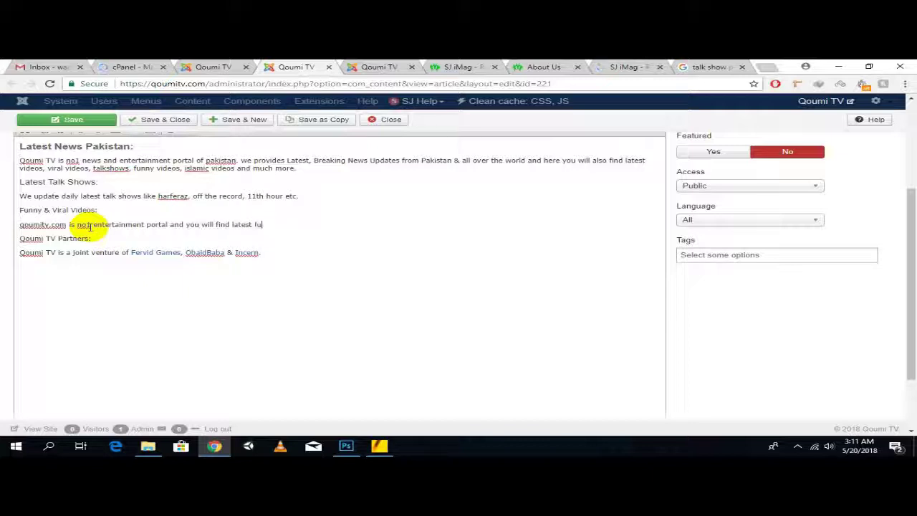
{"action": "type", "text": "ral videos."}
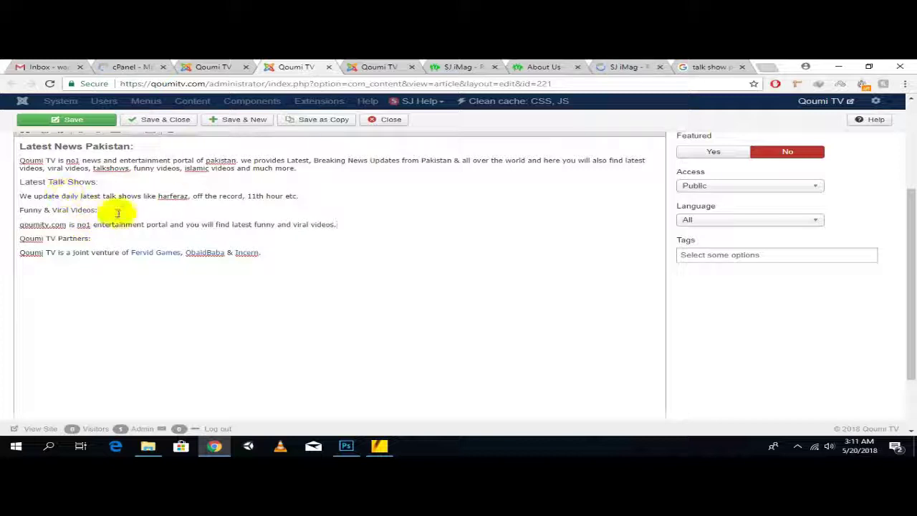
Step: Format the "Funny & Viral Videos:" line as Heading 2
{"action": "left_click_drag", "start_coordinate": [104, 210], "coordinate": [16, 210]}
{"action": "scroll", "coordinate": [214, 194], "scroll_direction": "up", "scroll_amount": 2}
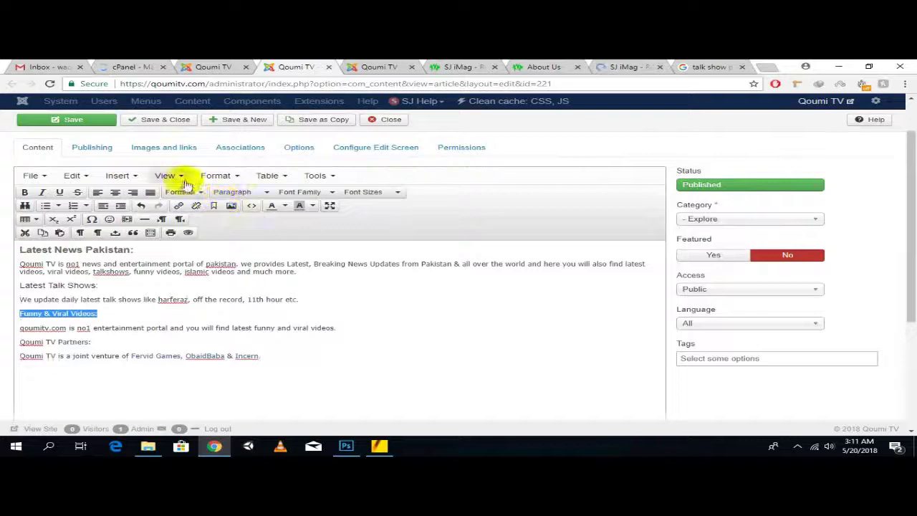
{"action": "left_click", "coordinate": [239, 194]}
{"action": "left_click", "coordinate": [265, 271]}
{"action": "scroll", "coordinate": [265, 292], "scroll_direction": "down", "scroll_amount": 3}
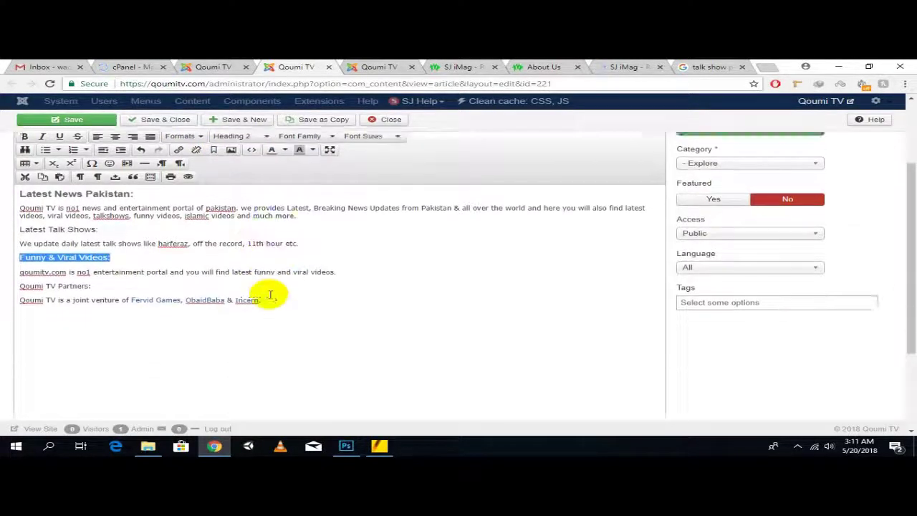
Step: Format the "Qoumi TV Partners:" line as Heading 3
{"action": "left_click_drag", "start_coordinate": [106, 238], "coordinate": [7, 239]}
{"action": "scroll", "coordinate": [351, 243], "scroll_direction": "up", "scroll_amount": 5}
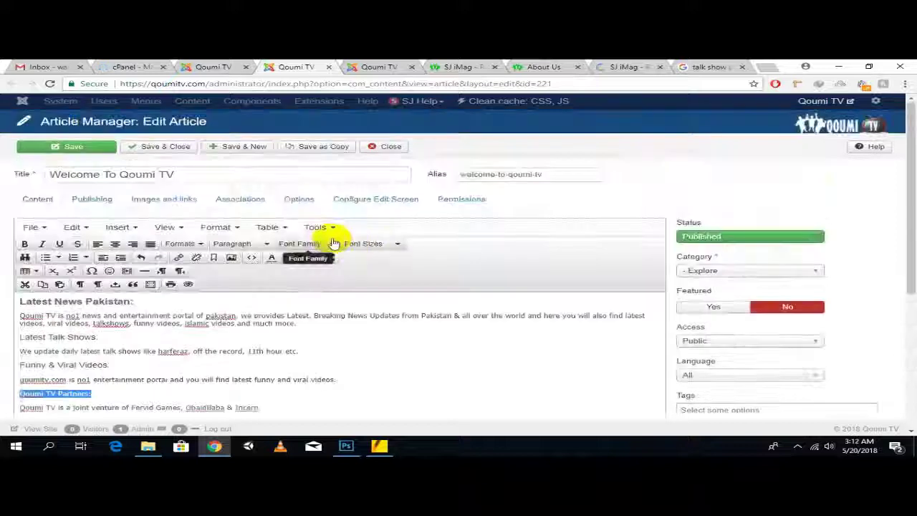
{"action": "left_click", "coordinate": [262, 247]}
{"action": "left_click", "coordinate": [258, 335]}
{"action": "scroll", "coordinate": [244, 315], "scroll_direction": "down", "scroll_amount": 3}
{"action": "left_click", "coordinate": [222, 288]}
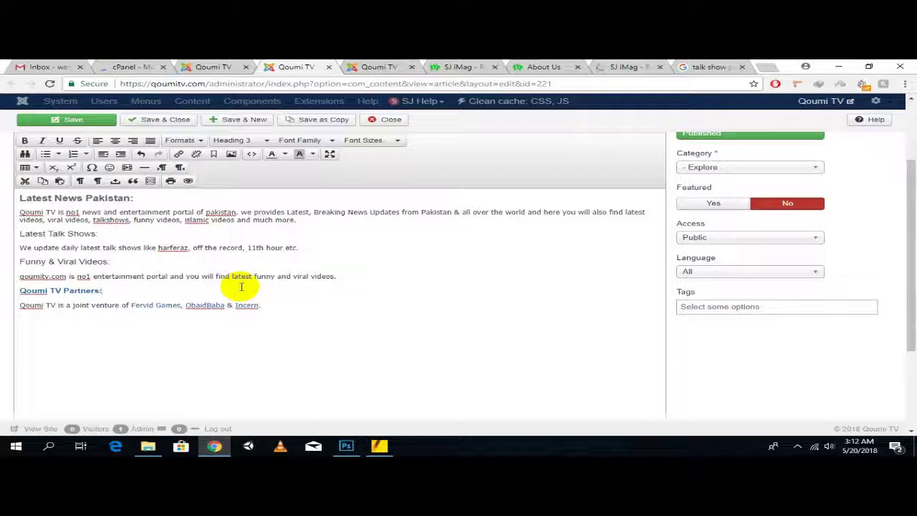
Step: Review the heading level of each section title and the "viral videos" keyword in the article text
{"action": "left_click", "coordinate": [286, 211]}
{"action": "left_click", "coordinate": [120, 234]}
{"action": "left_click", "coordinate": [129, 262]}
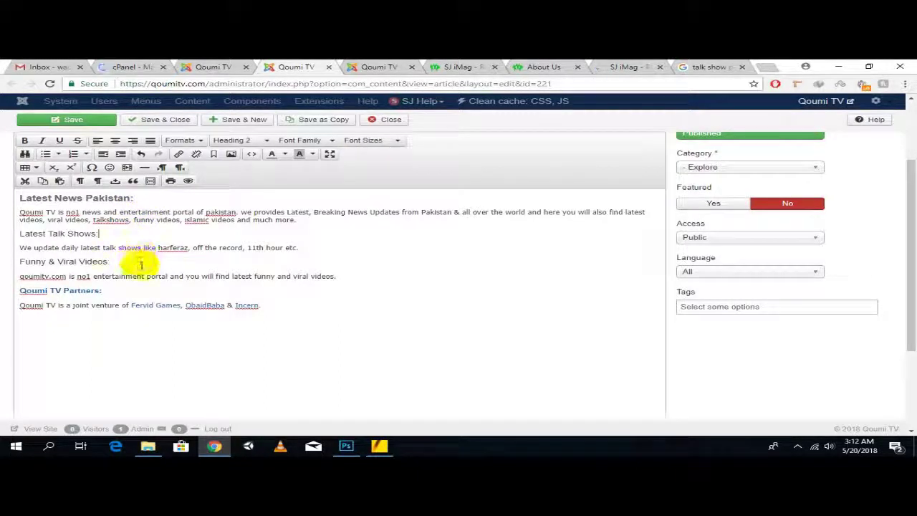
{"action": "left_click", "coordinate": [125, 292]}
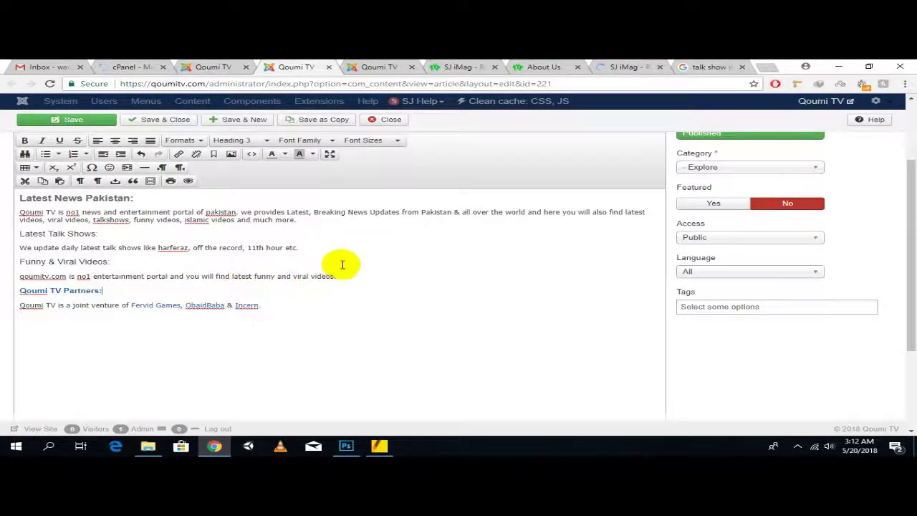
{"action": "scroll", "coordinate": [337, 263], "scroll_direction": "down", "scroll_amount": 1}
{"action": "left_click_drag", "start_coordinate": [292, 225], "coordinate": [332, 224]}
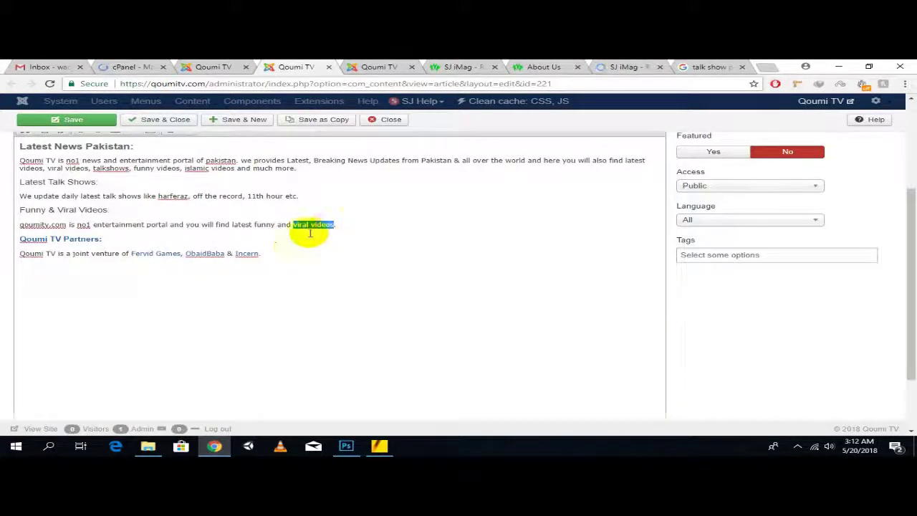
{"action": "scroll", "coordinate": [311, 248], "scroll_direction": "up", "scroll_amount": 1}
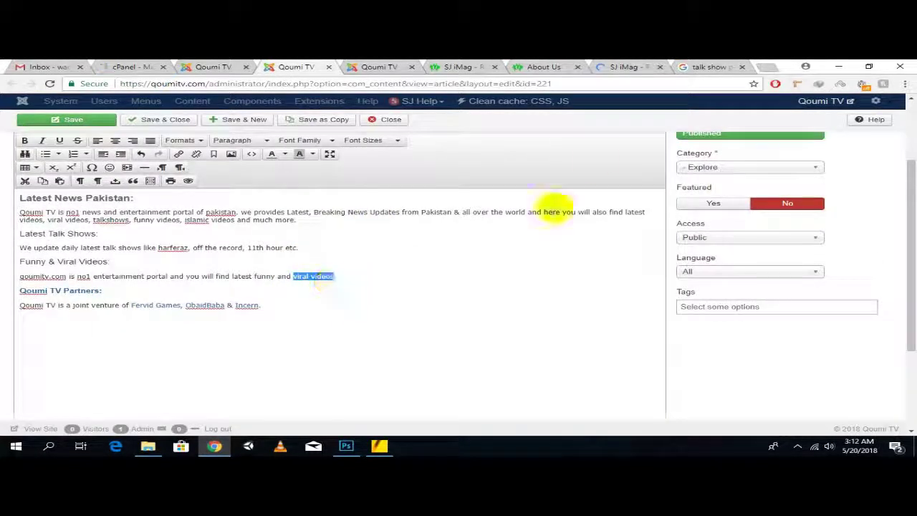
{"action": "left_click", "coordinate": [358, 277]}
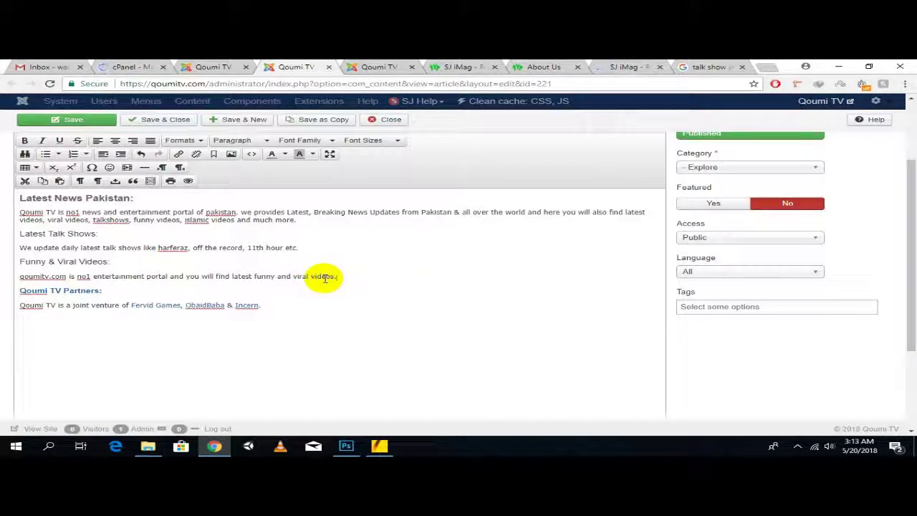
{"action": "left_click_drag", "start_coordinate": [290, 276], "coordinate": [330, 277]}
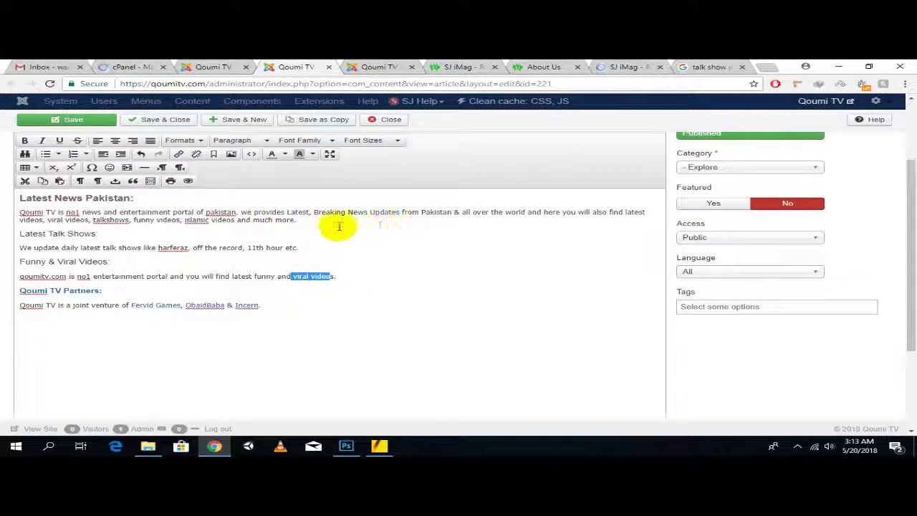
Step: Make the keyword "Breaking News" bold in the first paragraph
{"action": "left_click_drag", "start_coordinate": [314, 212], "coordinate": [368, 212]}
{"action": "left_click", "coordinate": [24, 140]}
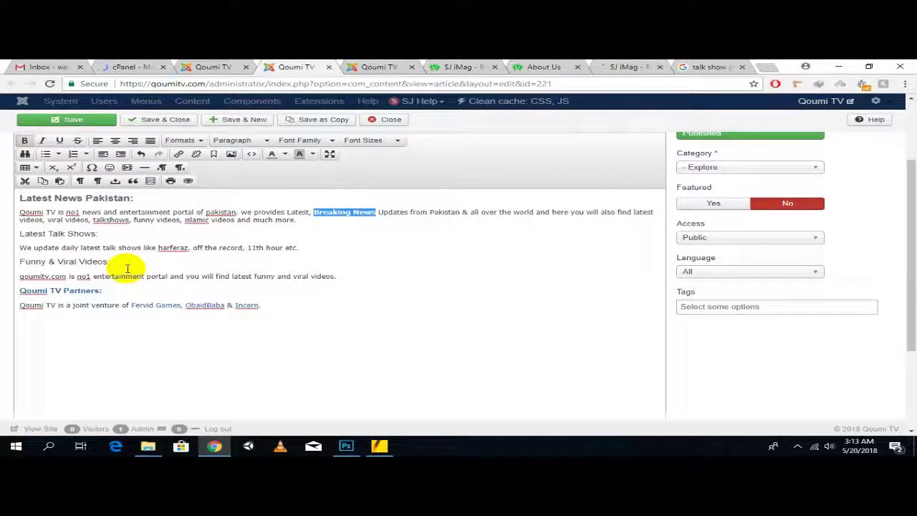
{"action": "left_click", "coordinate": [348, 242]}
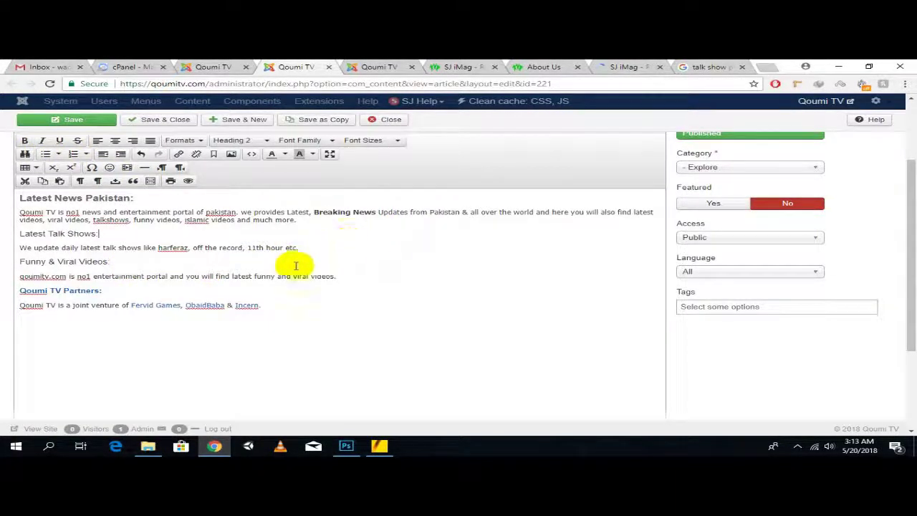
Step: Italicize the keywords "funny and viral videos" in the entertainment portal sentence
{"action": "left_click_drag", "start_coordinate": [335, 277], "coordinate": [253, 277]}
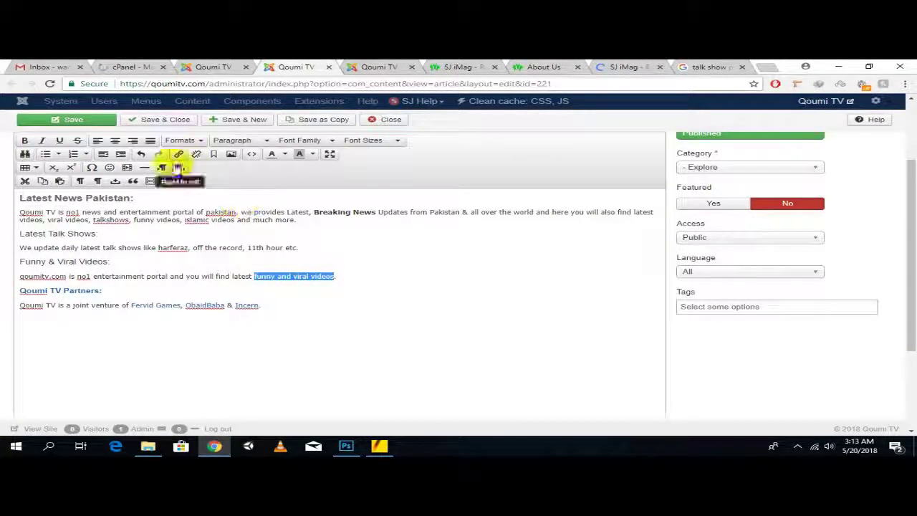
{"action": "left_click", "coordinate": [41, 140]}
{"action": "left_click", "coordinate": [111, 269]}
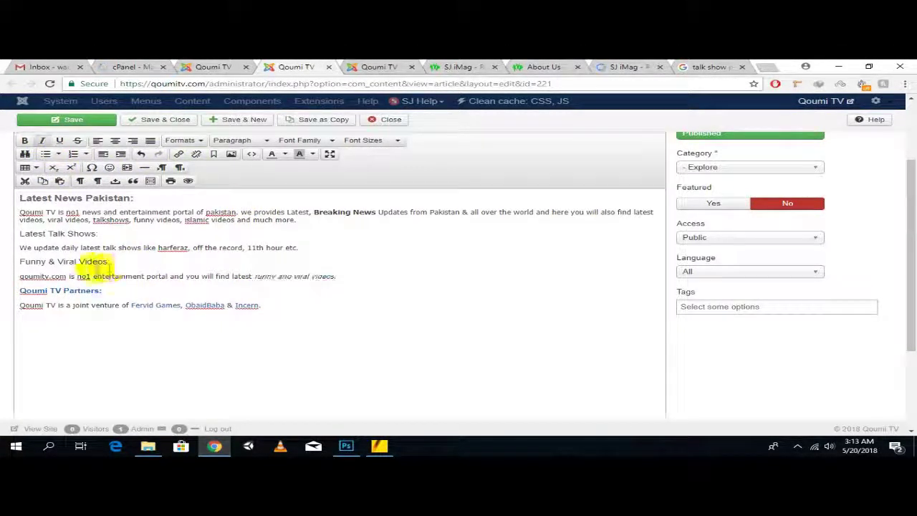
Step: Underline the show names "harferaz, off the record, 11th hour" in the talk shows sentence
{"action": "left_click_drag", "start_coordinate": [157, 248], "coordinate": [281, 247]}
{"action": "left_click", "coordinate": [59, 139]}
{"action": "left_click", "coordinate": [210, 252]}
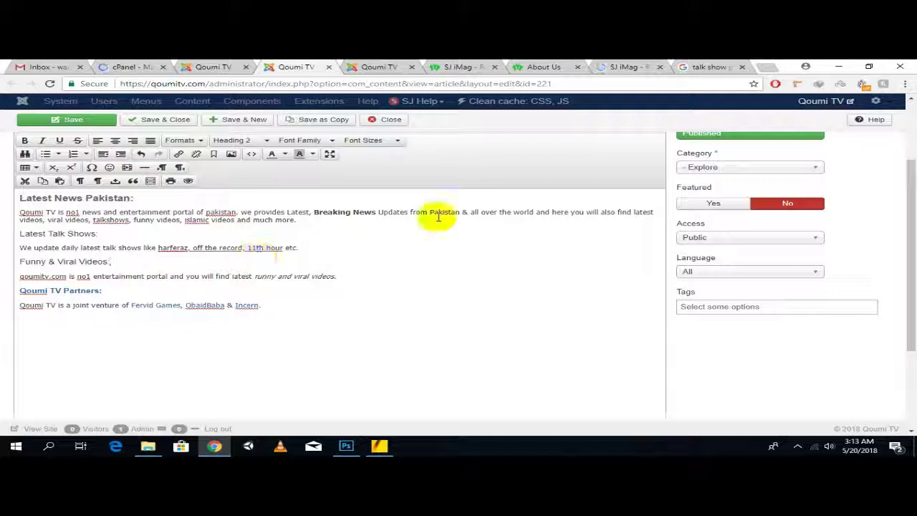
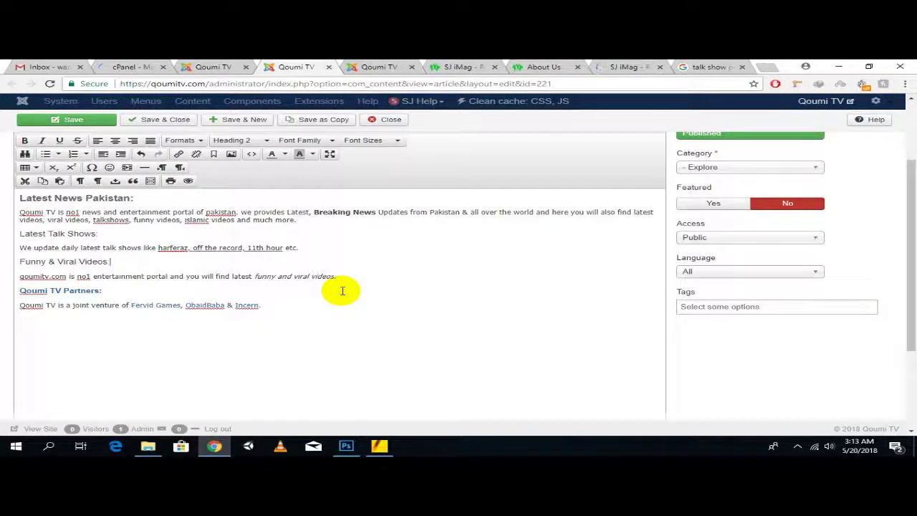
Step: Copy the entire article text and dismiss the download manager's prompt about the copied links
{"action": "left_click", "coordinate": [104, 222]}
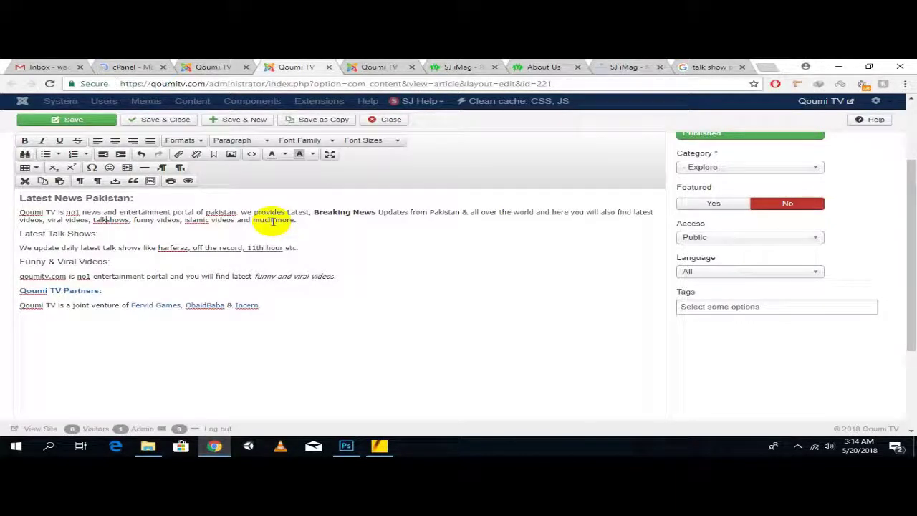
{"action": "scroll", "coordinate": [450, 270], "scroll_direction": "down", "scroll_amount": 2}
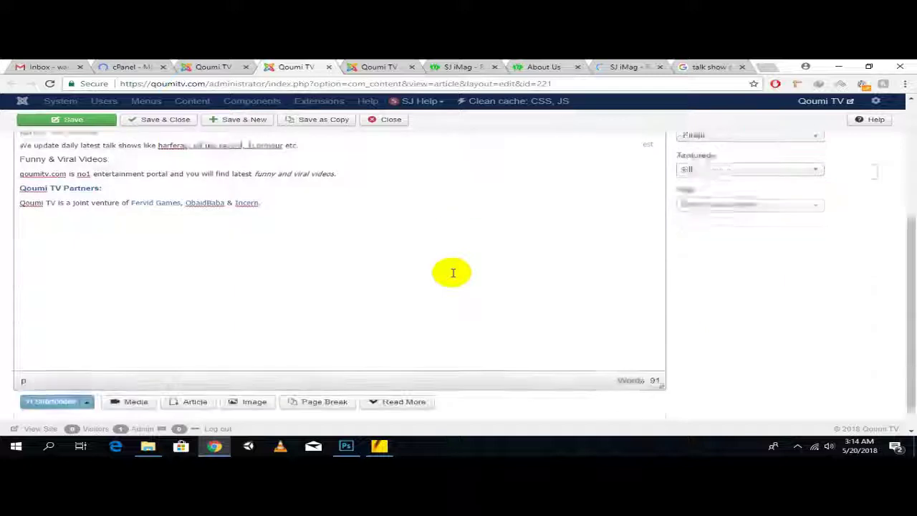
{"action": "scroll", "coordinate": [434, 262], "scroll_direction": "up", "scroll_amount": 2}
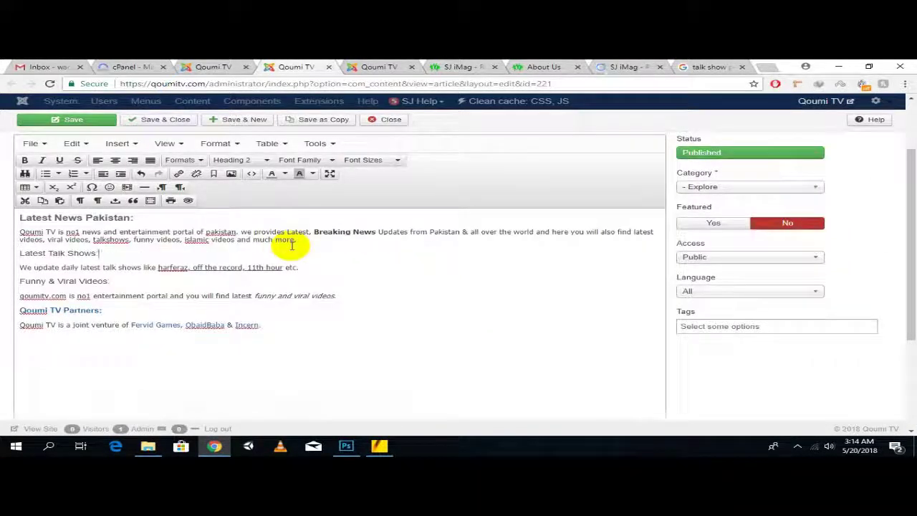
{"action": "key", "text": "ctrl+a"}
{"action": "key", "text": "ctrl+c"}
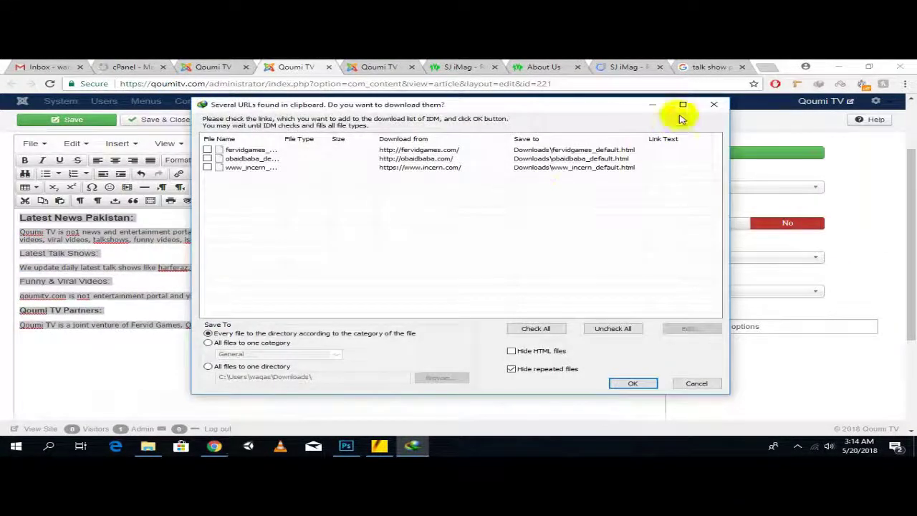
{"action": "left_click", "coordinate": [703, 107]}
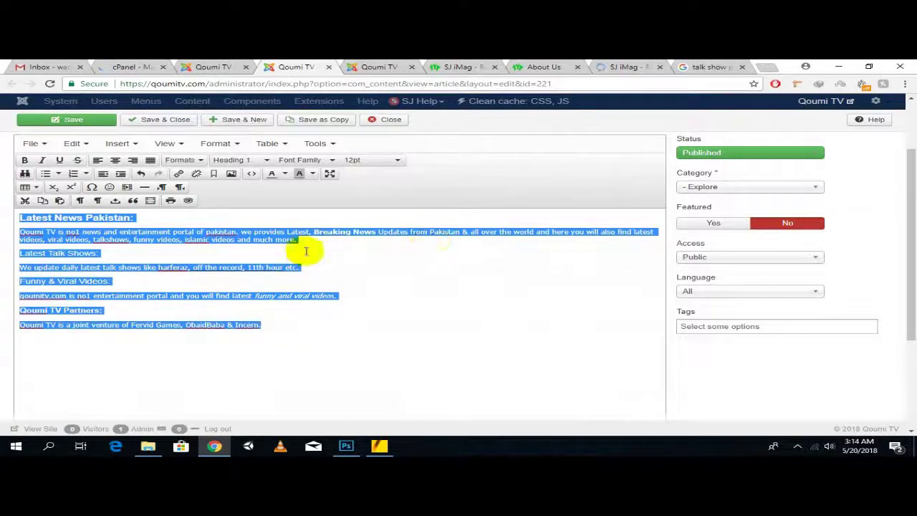
Step: Save the welcome article, switch to the About us article and show its content as HTML source
{"action": "scroll", "coordinate": [301, 238], "scroll_direction": "up", "scroll_amount": 2}
{"action": "left_click", "coordinate": [78, 147]}
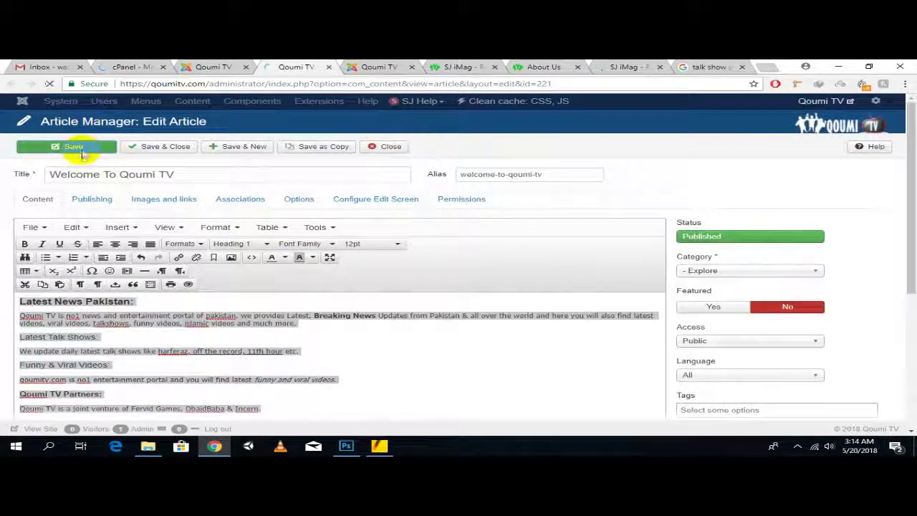
{"action": "left_click", "coordinate": [366, 67]}
{"action": "scroll", "coordinate": [248, 207], "scroll_direction": "up", "scroll_amount": 2}
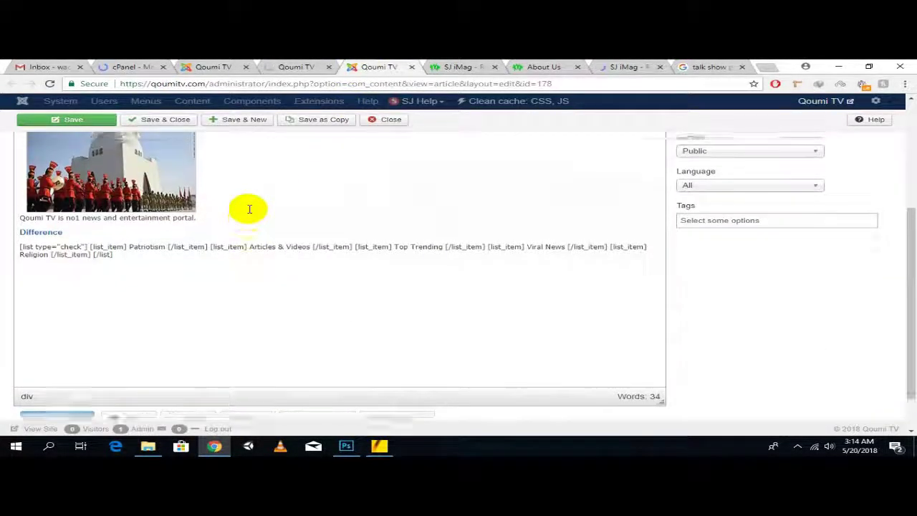
{"action": "scroll", "coordinate": [246, 246], "scroll_direction": "down", "scroll_amount": 2}
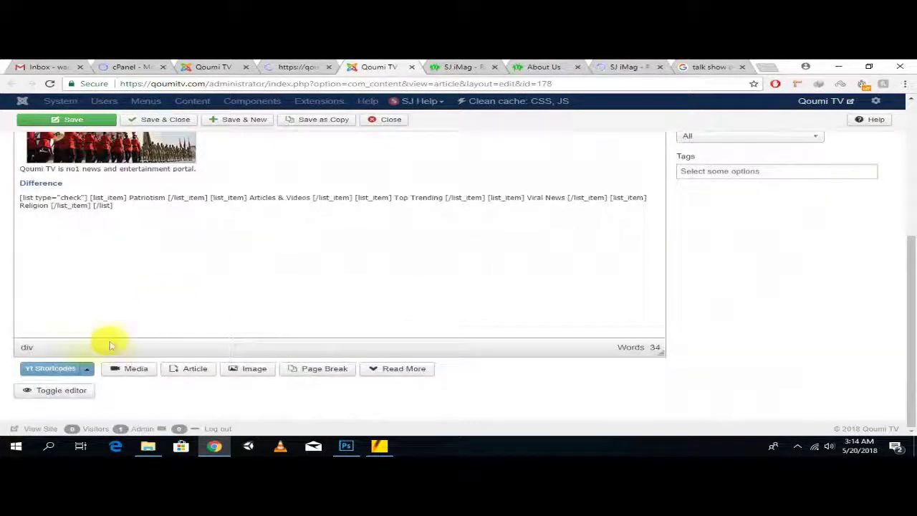
{"action": "left_click", "coordinate": [62, 391]}
{"action": "scroll", "coordinate": [92, 241], "scroll_direction": "up", "scroll_amount": 1}
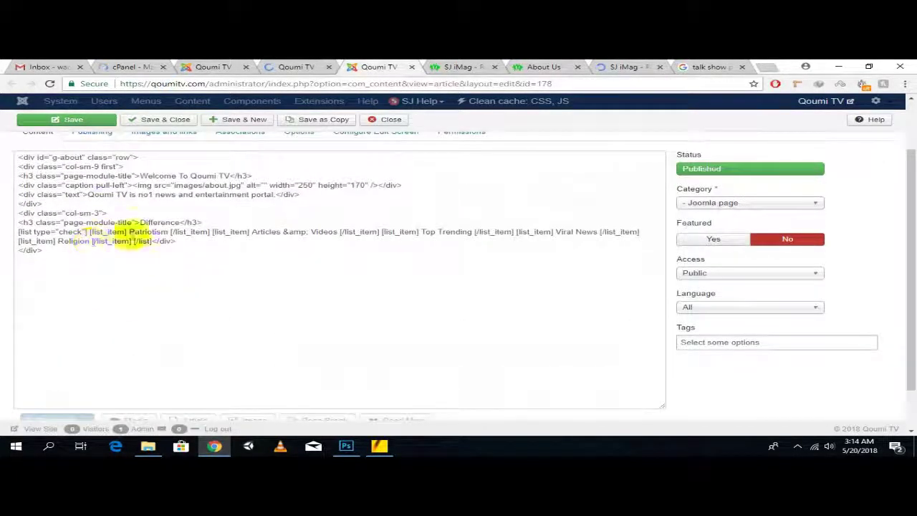
Step: Replace the sentence "Qoumi TV is no1 news and entertainment portal." in the text div with the copied article text and save
{"action": "left_click", "coordinate": [348, 192]}
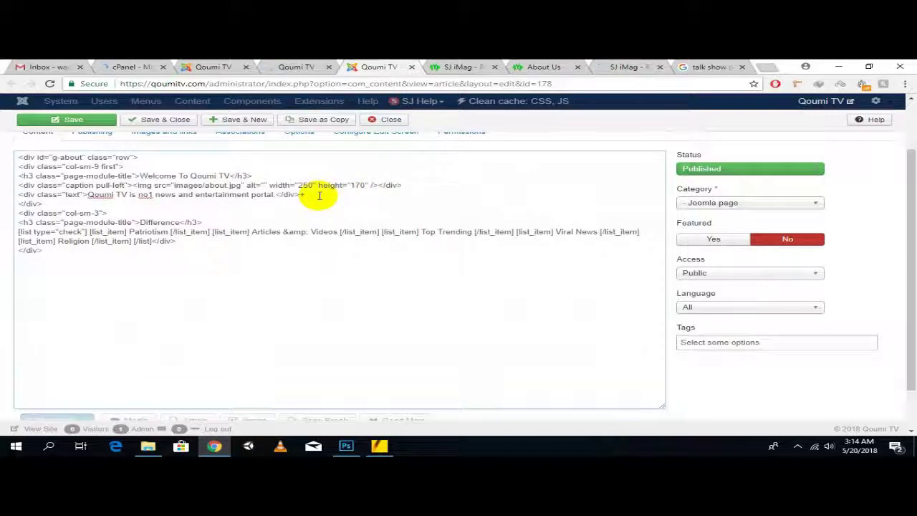
{"action": "left_click", "coordinate": [86, 195]}
{"action": "left_click_drag", "start_coordinate": [275, 194], "coordinate": [88, 196]}
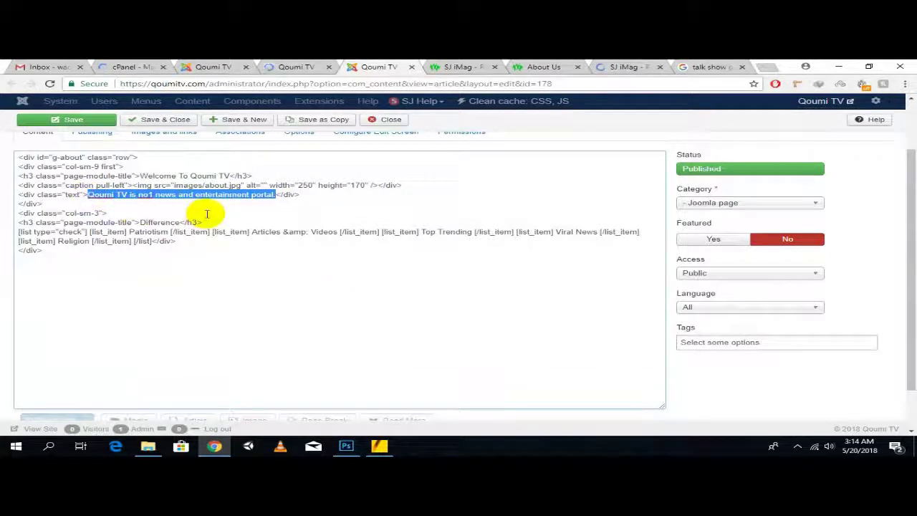
{"action": "key", "text": "ctrl+v"}
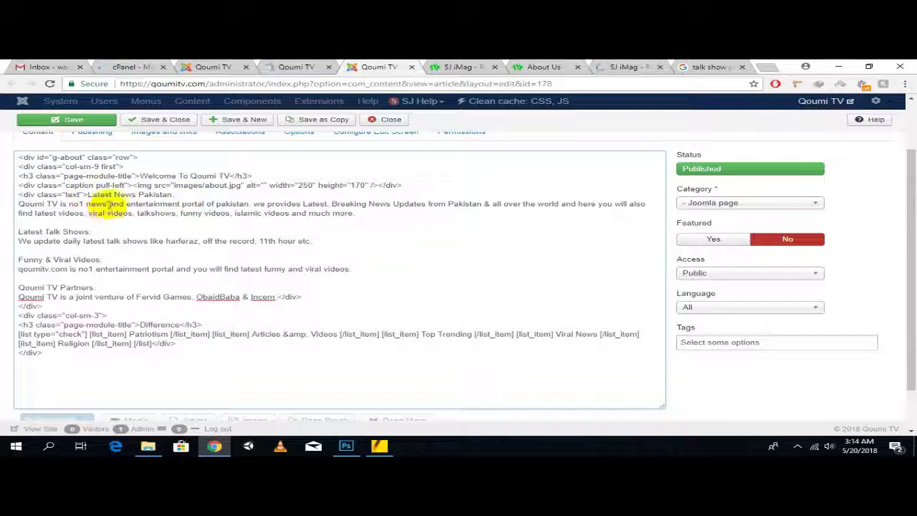
{"action": "left_click", "coordinate": [97, 122]}
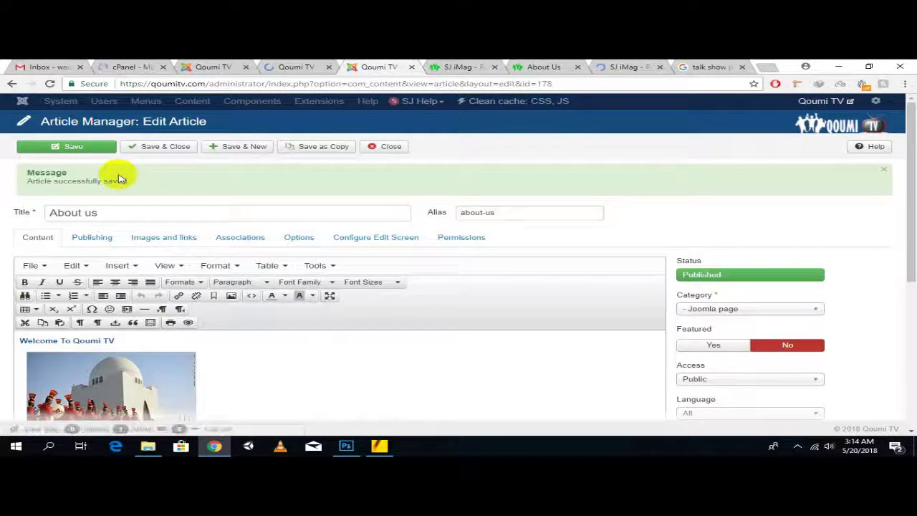
Step: Break the pasted text into separate lines after "Latest News Pakistan:" and before the talk shows, funny videos and partners sections
{"action": "scroll", "coordinate": [225, 213], "scroll_direction": "down", "scroll_amount": 3}
{"action": "scroll", "coordinate": [154, 233], "scroll_direction": "down", "scroll_amount": 2}
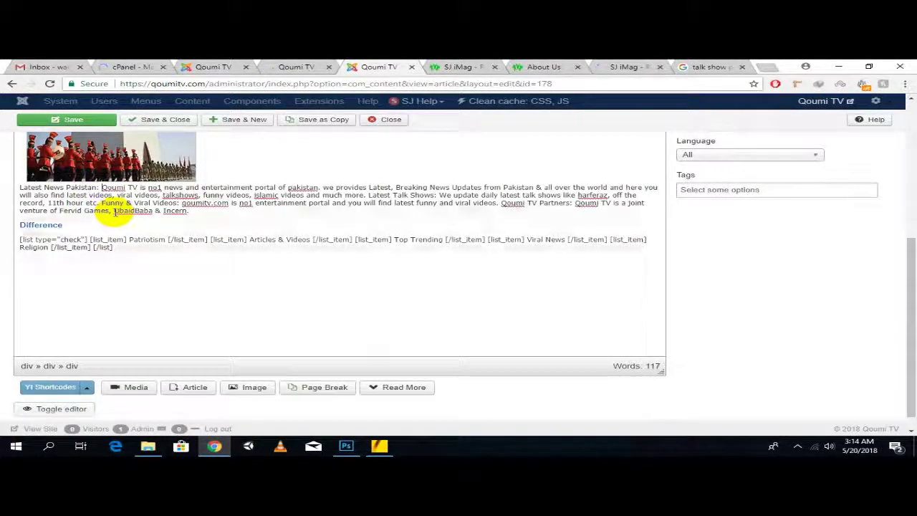
{"action": "key", "text": "Return"}
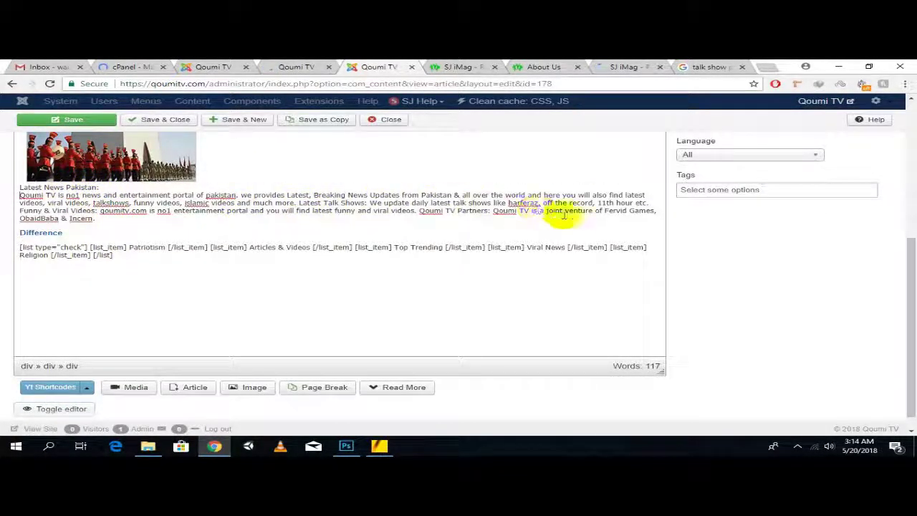
{"action": "left_click", "coordinate": [300, 203]}
{"action": "key", "text": "Return"}
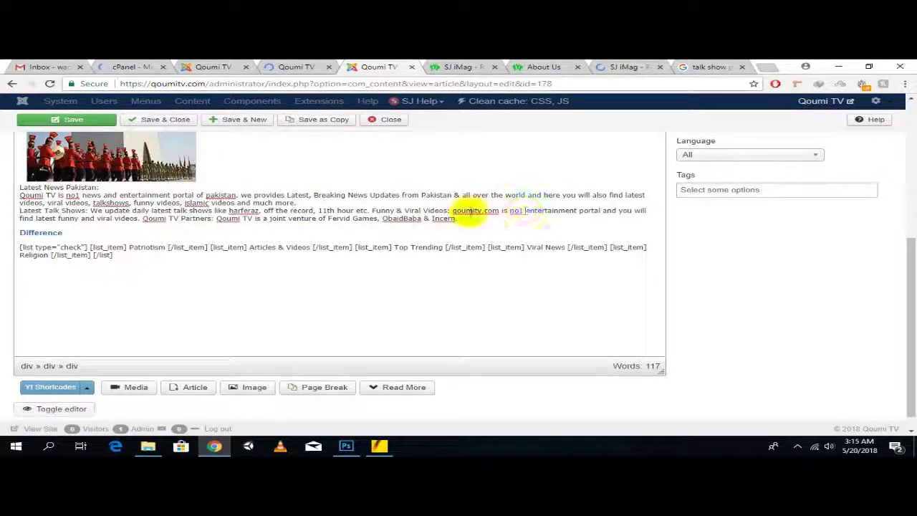
{"action": "left_click", "coordinate": [371, 210]}
{"action": "key", "text": "Return"}
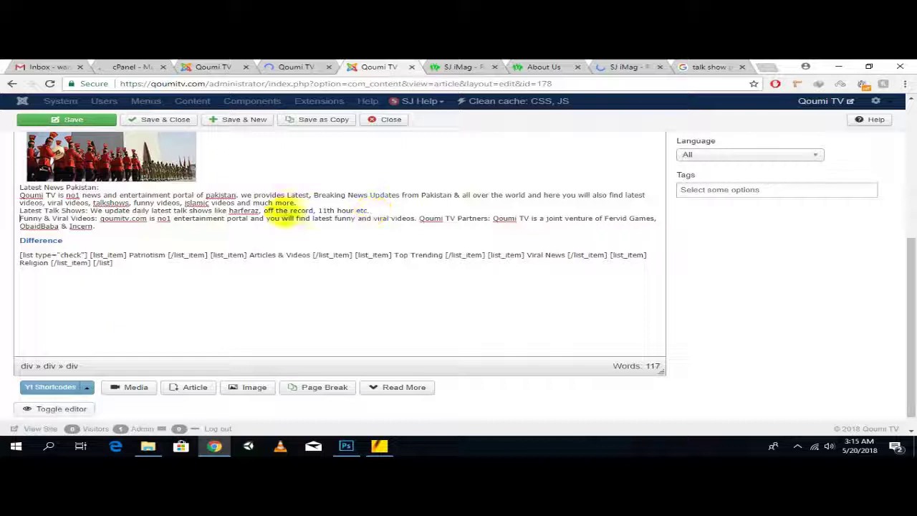
{"action": "left_click", "coordinate": [420, 218]}
{"action": "key", "text": "Return"}
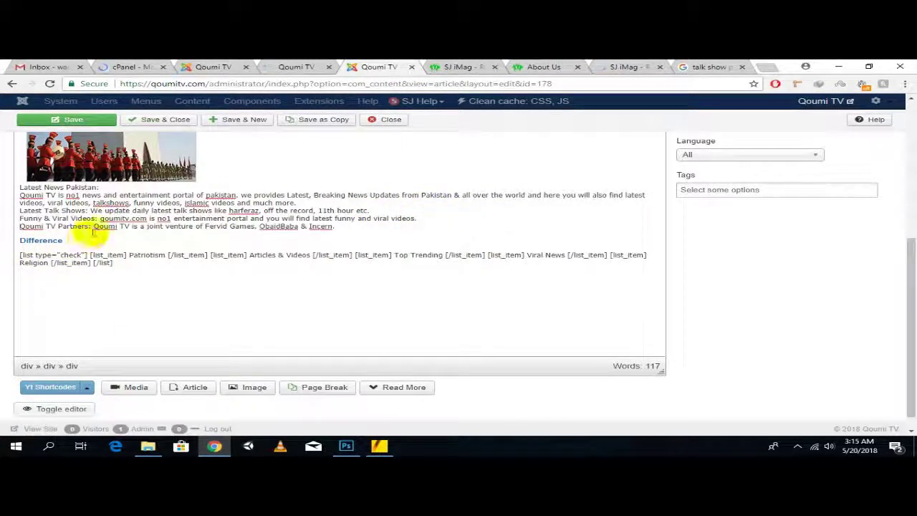
Step: Try to format only "Qoumi TV Partners:" as Heading 3 while it shares a line with its sentence, and undo it
{"action": "left_click_drag", "start_coordinate": [91, 226], "coordinate": [19, 227]}
{"action": "scroll", "coordinate": [170, 268], "scroll_direction": "up", "scroll_amount": 3}
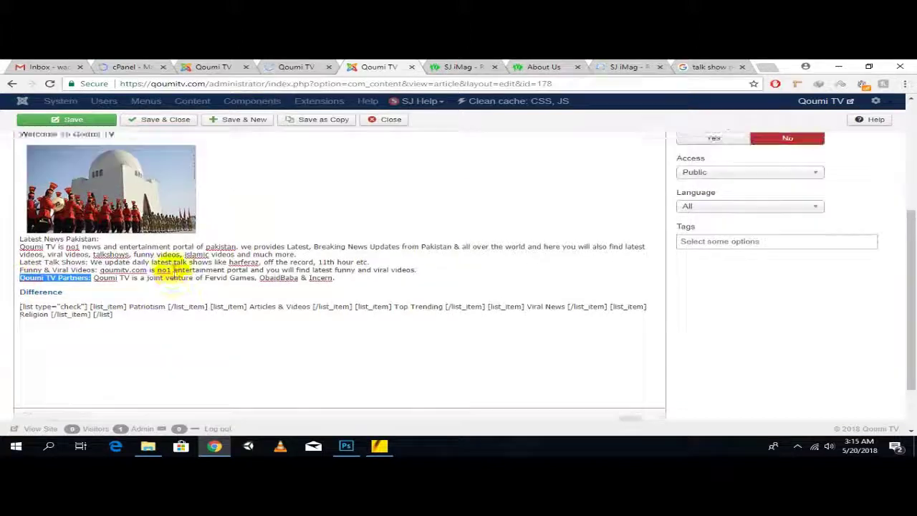
{"action": "left_click", "coordinate": [201, 181]}
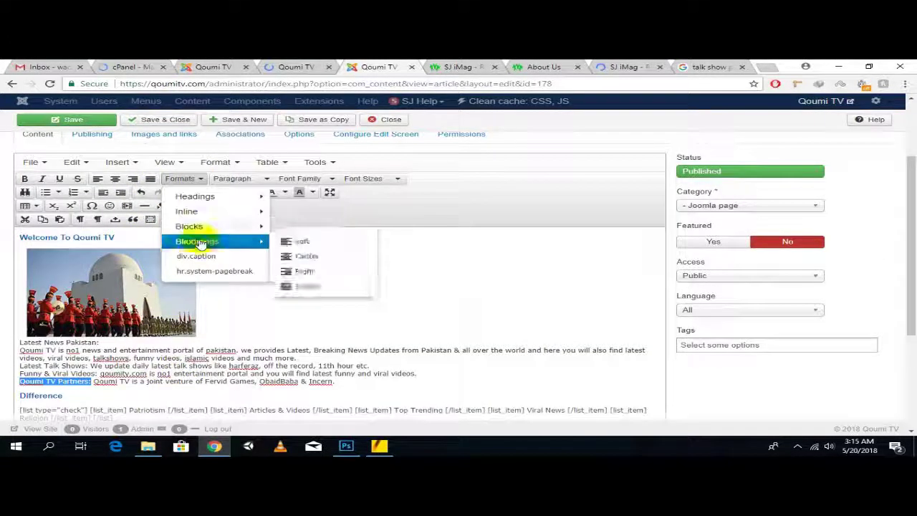
{"action": "left_click", "coordinate": [242, 179]}
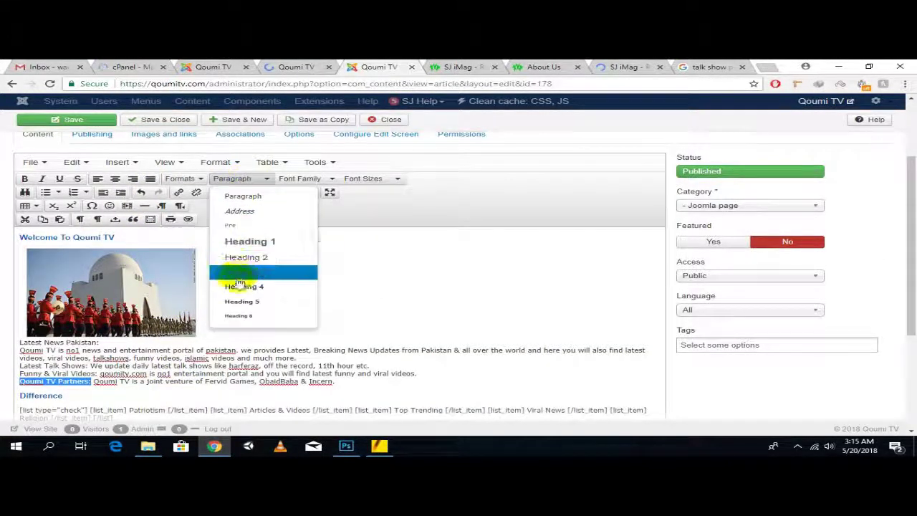
{"action": "left_click", "coordinate": [241, 273]}
{"action": "scroll", "coordinate": [241, 274], "scroll_direction": "down", "scroll_amount": 3}
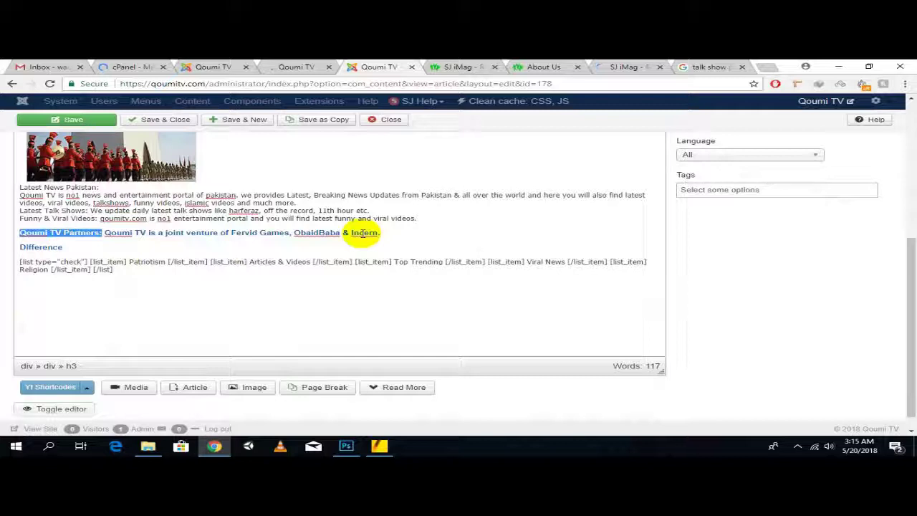
{"action": "key", "text": "ctrl+z"}
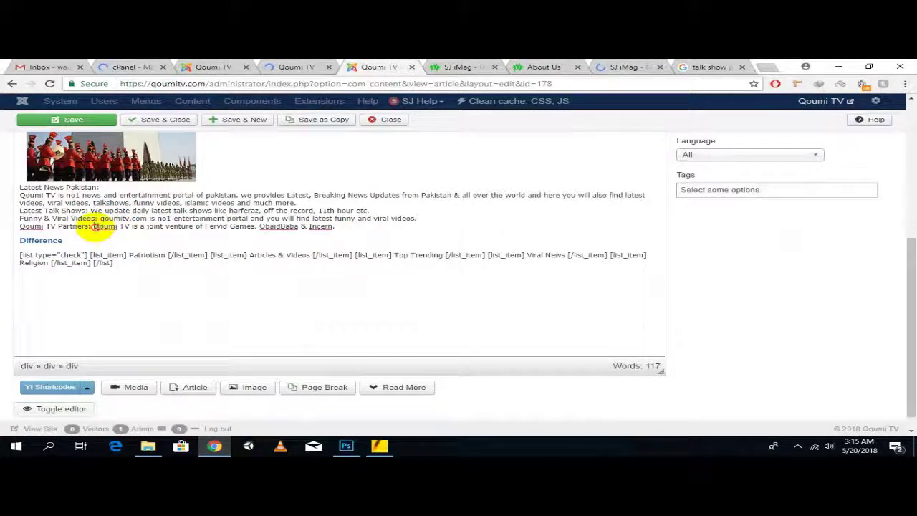
Step: Put "Qoumi TV Partners:" on its own line and format it as Heading 3
{"action": "key", "text": "Return"}
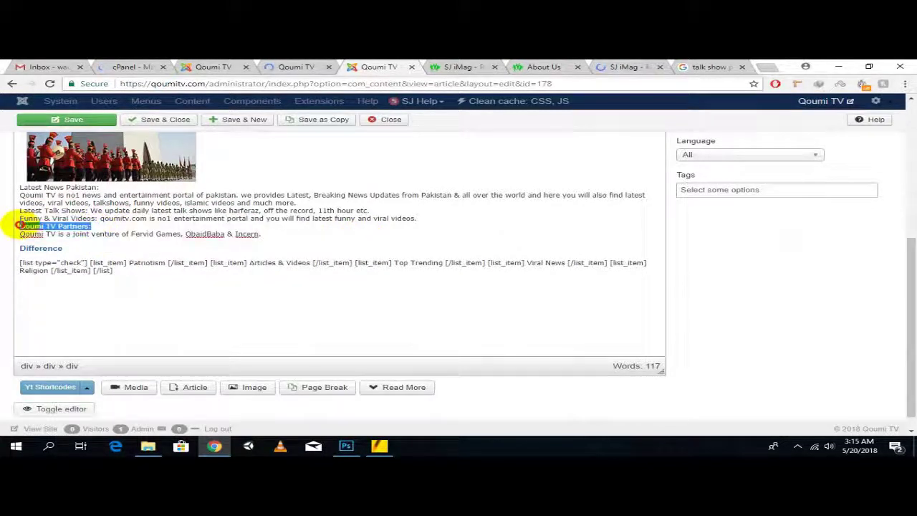
{"action": "scroll", "coordinate": [323, 208], "scroll_direction": "up", "scroll_amount": 2}
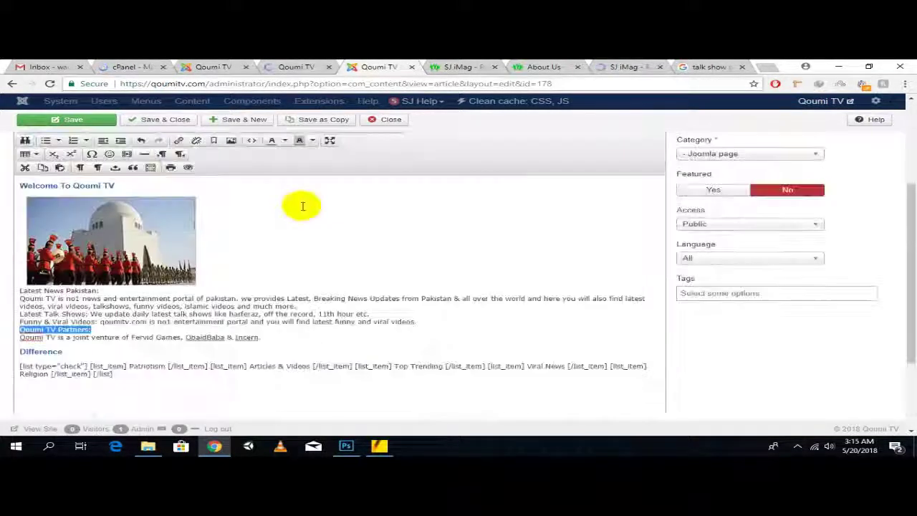
{"action": "scroll", "coordinate": [257, 179], "scroll_direction": "up", "scroll_amount": 1}
{"action": "left_click", "coordinate": [258, 179]}
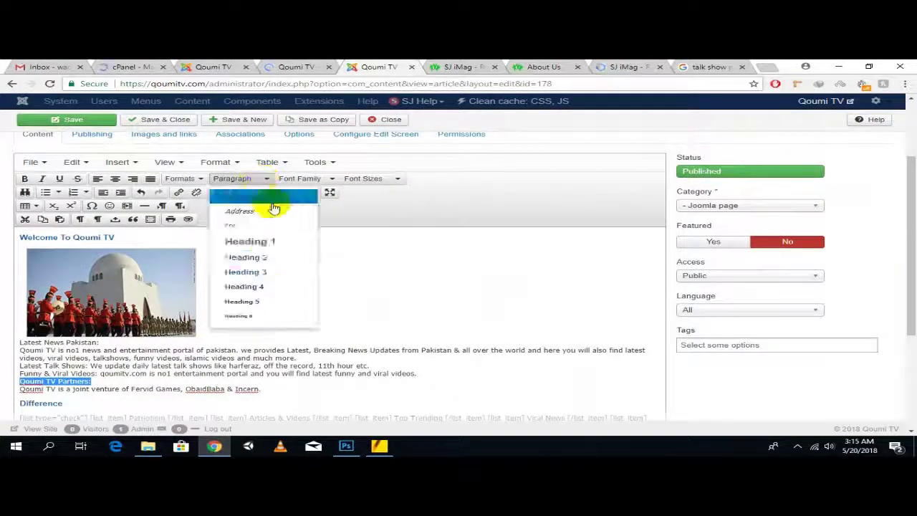
{"action": "left_click", "coordinate": [265, 273]}
{"action": "scroll", "coordinate": [267, 271], "scroll_direction": "down", "scroll_amount": 3}
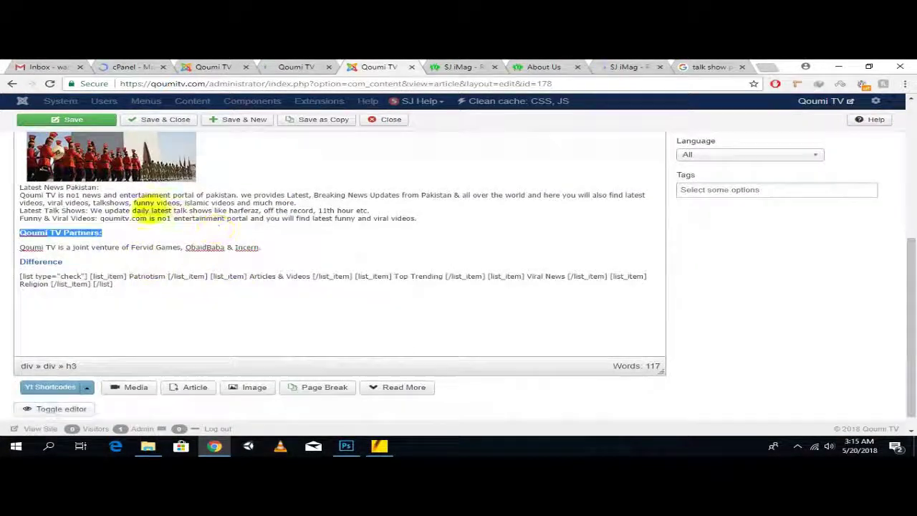
Step: Put "Funny & Viral Videos:" on its own line and format it as Heading 2
{"action": "left_click", "coordinate": [126, 218]}
{"action": "key", "text": "Return"}
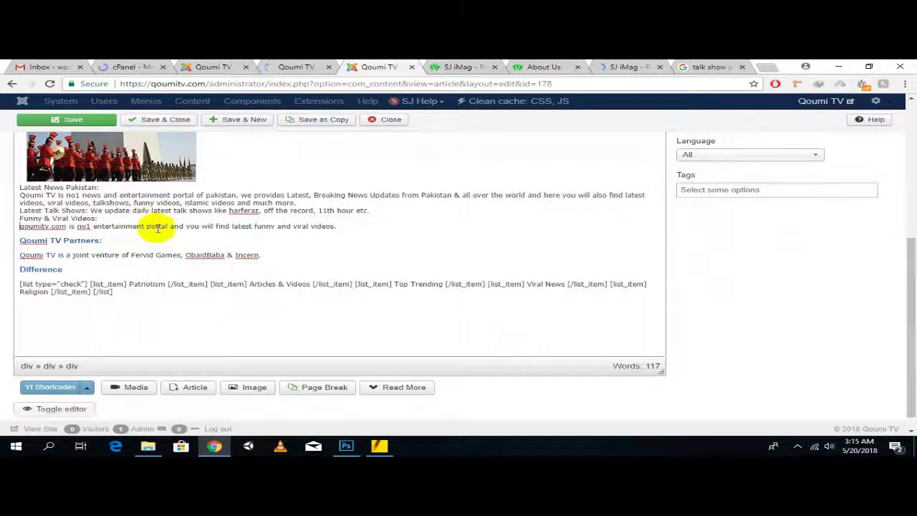
{"action": "left_click_drag", "start_coordinate": [132, 218], "coordinate": [21, 220]}
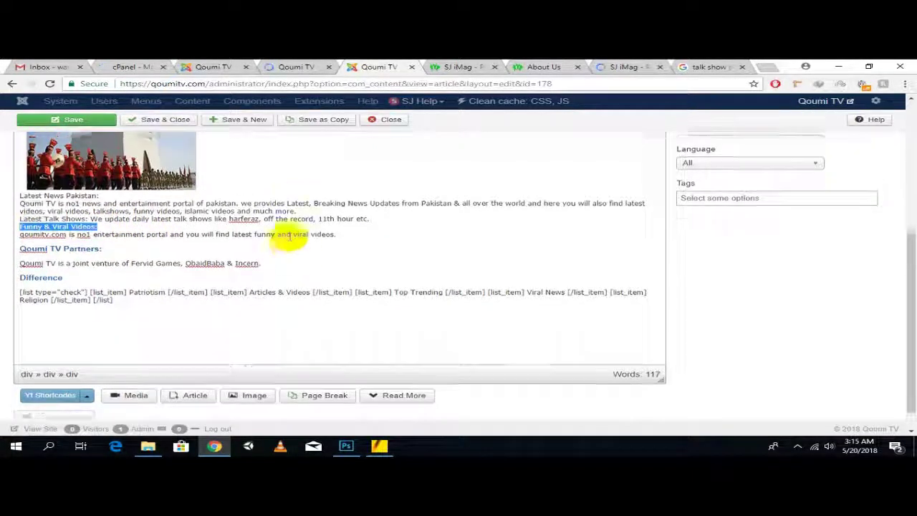
{"action": "scroll", "coordinate": [286, 233], "scroll_direction": "up", "scroll_amount": 3}
{"action": "left_click", "coordinate": [254, 180]}
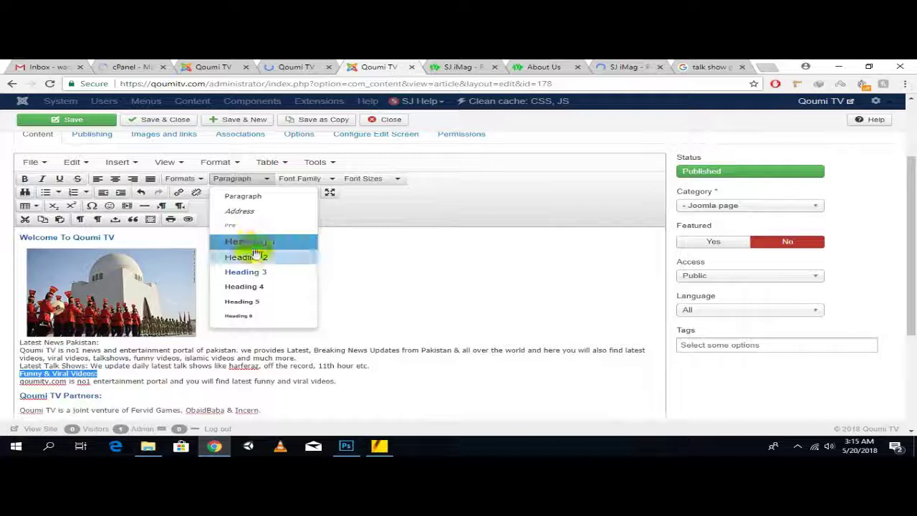
{"action": "left_click", "coordinate": [258, 273]}
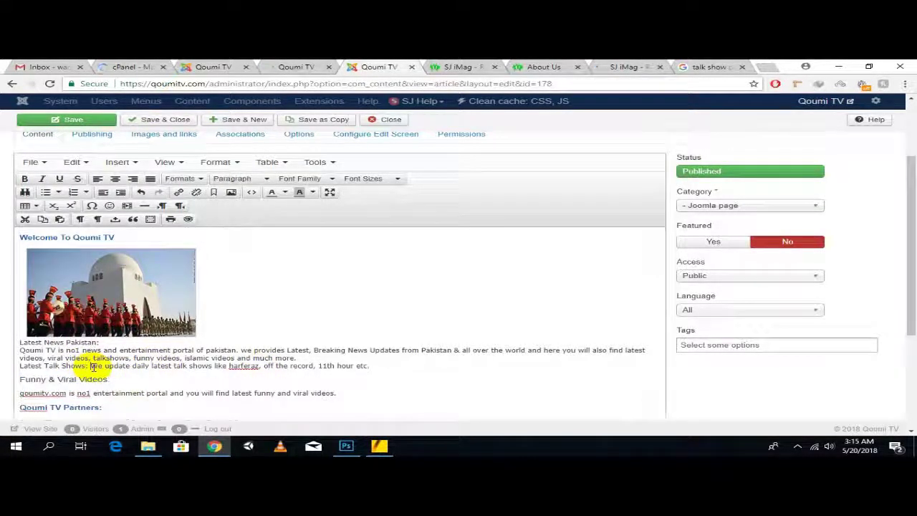
Step: Move the sentence following "Latest Talk Shows:" onto a new line and format "Latest News Pakistan:" as Heading 2
{"action": "key", "text": "Return"}
{"action": "left_click_drag", "start_coordinate": [97, 342], "coordinate": [12, 344]}
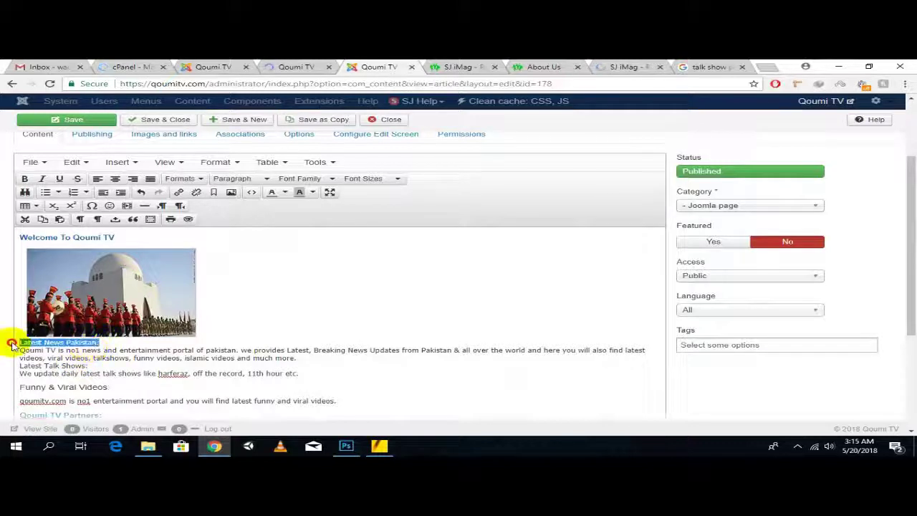
{"action": "left_click", "coordinate": [268, 179]}
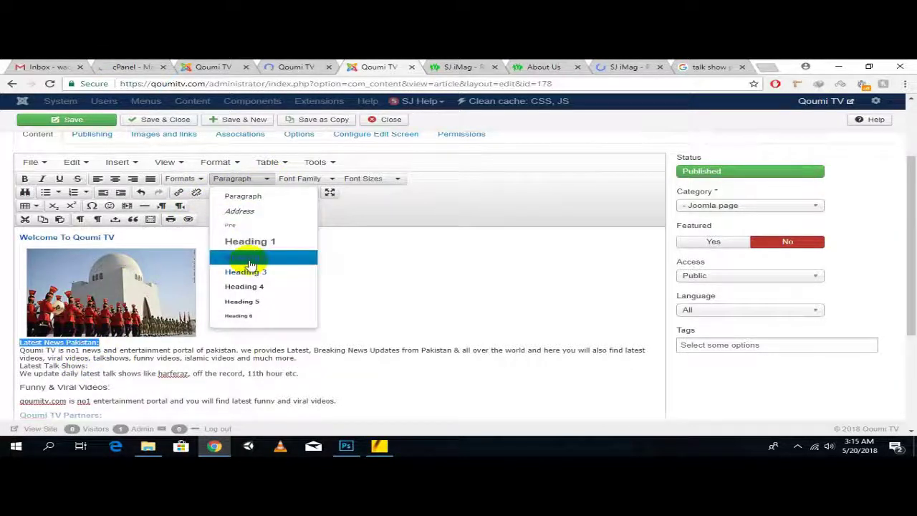
{"action": "left_click", "coordinate": [248, 257]}
Step: Format the "Latest Talk Shows:" line as Heading 2
{"action": "left_click_drag", "start_coordinate": [89, 378], "coordinate": [17, 378]}
{"action": "left_click", "coordinate": [255, 180]}
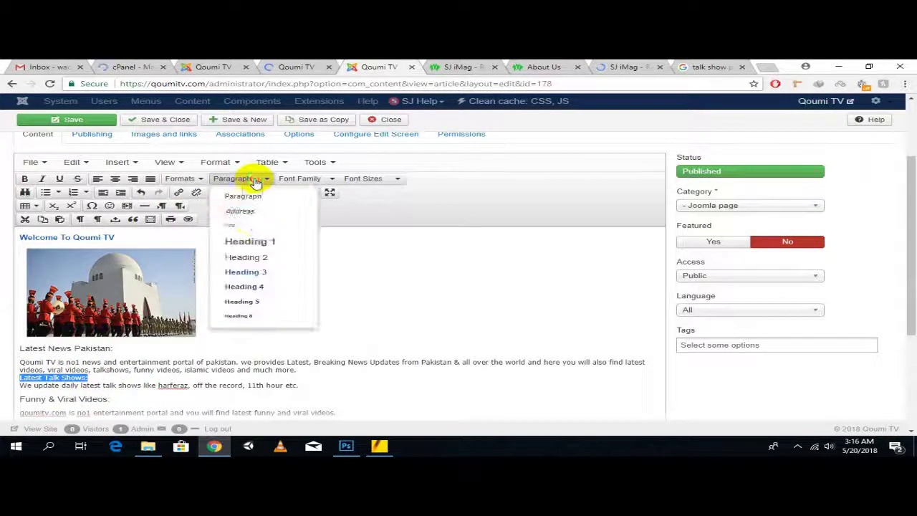
{"action": "left_click", "coordinate": [272, 256]}
{"action": "scroll", "coordinate": [317, 297], "scroll_direction": "down", "scroll_amount": 5}
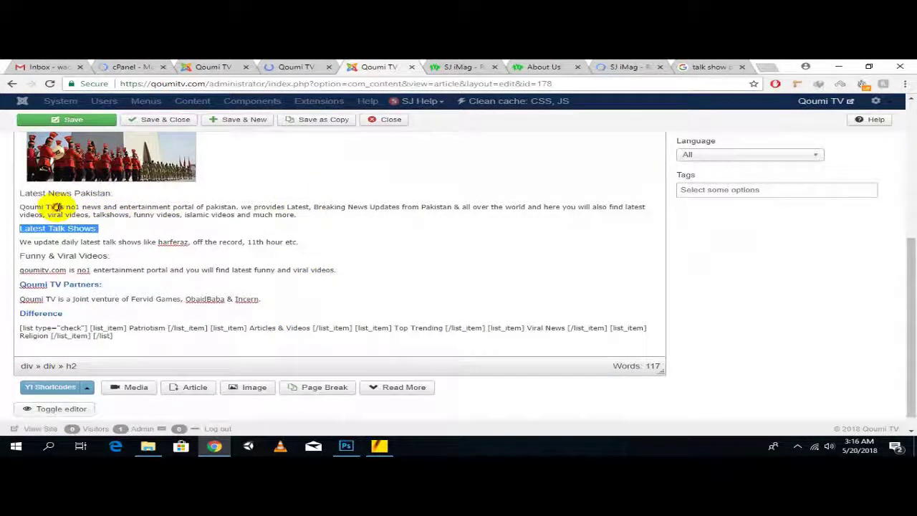
{"action": "left_click_drag", "start_coordinate": [56, 206], "coordinate": [14, 209]}
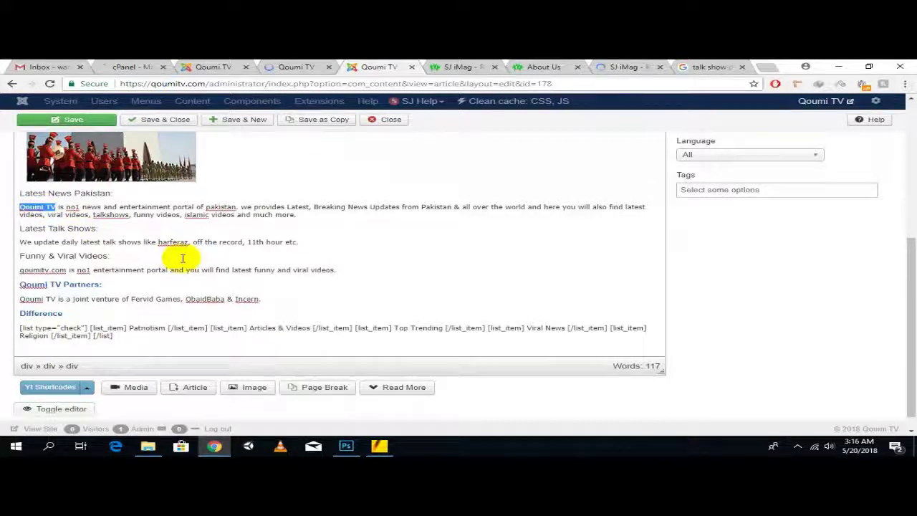
{"action": "scroll", "coordinate": [180, 258], "scroll_direction": "up", "scroll_amount": 3}
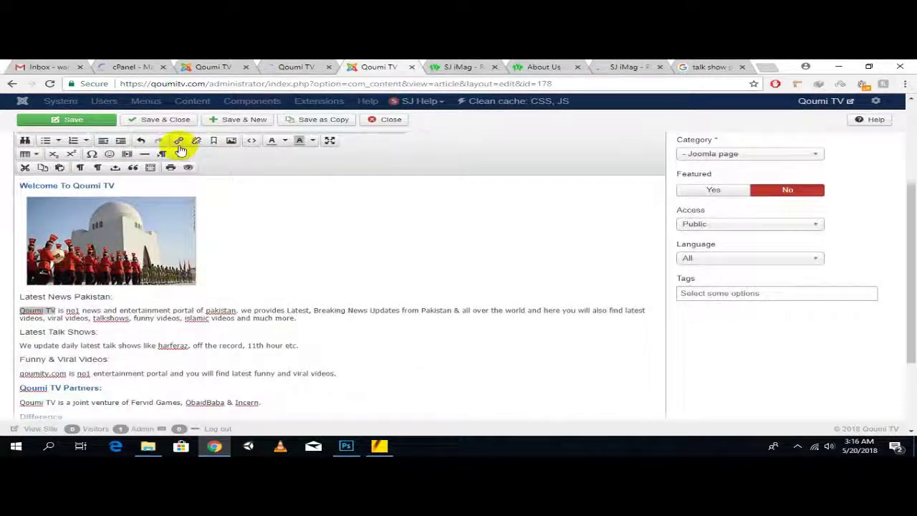
{"action": "left_click", "coordinate": [179, 143]}
{"action": "type", "text": "https"}
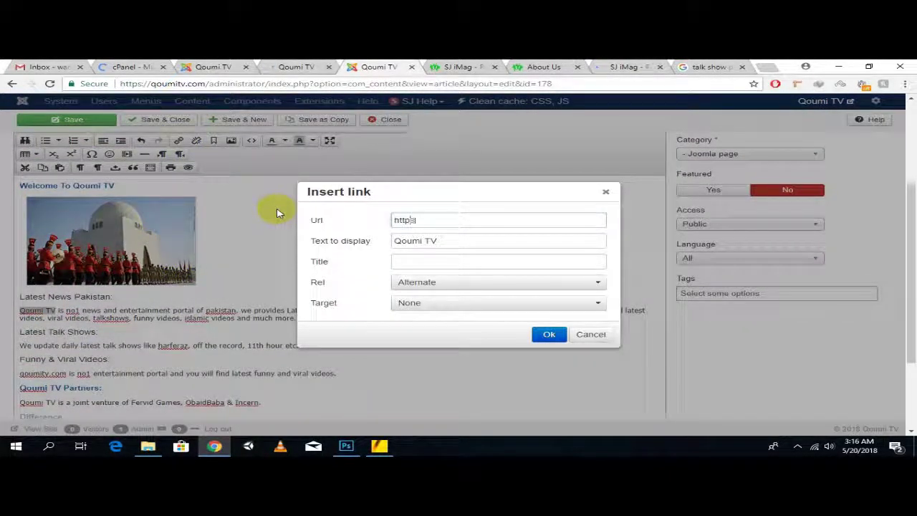
{"action": "type", "text": "://qoumitv.com"}
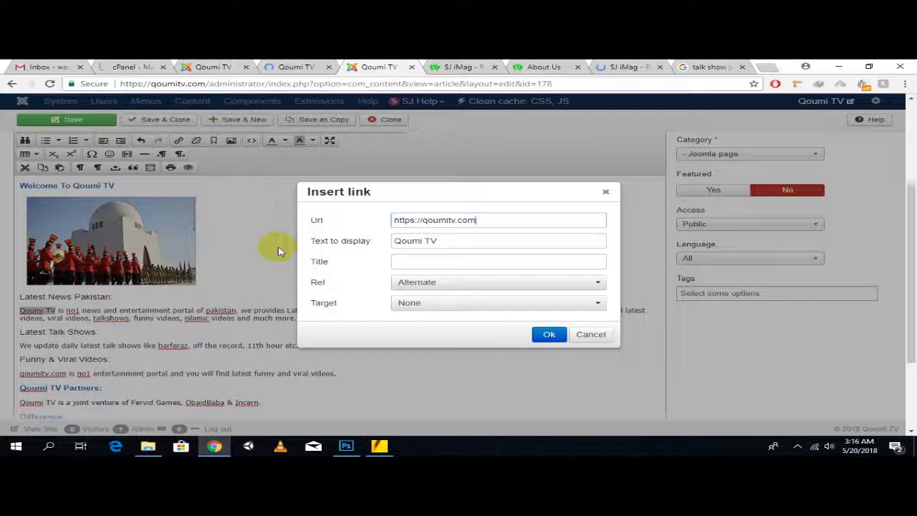
{"action": "left_click", "coordinate": [542, 334]}
{"action": "scroll", "coordinate": [266, 275], "scroll_direction": "down", "scroll_amount": 3}
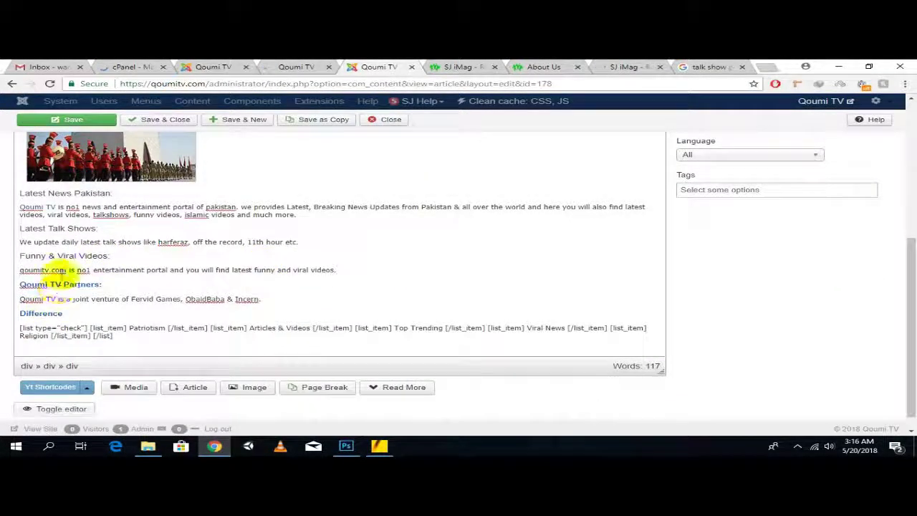
Step: Link the words "qoumitv.com" under "Funny & Viral Videos:" to the site's home address and save the About us article
{"action": "key", "text": "ctrl+s"}
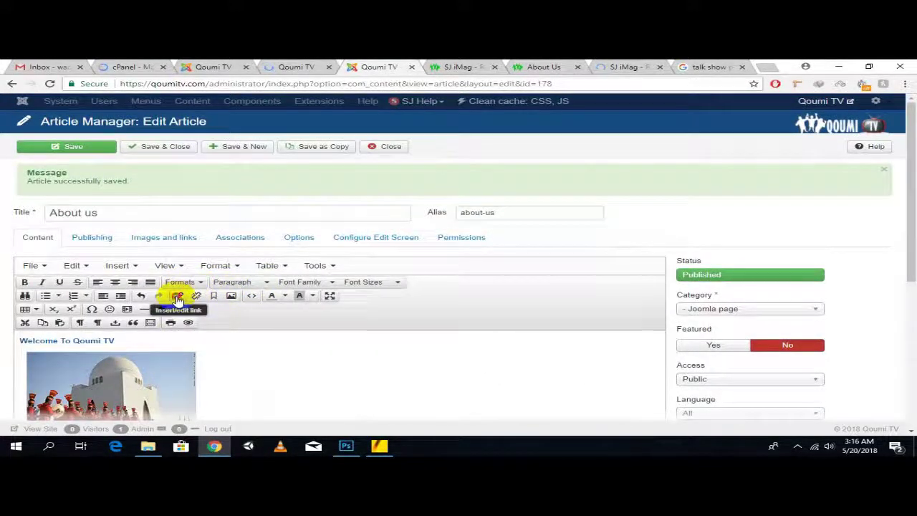
{"action": "key", "text": "ctrl+k"}
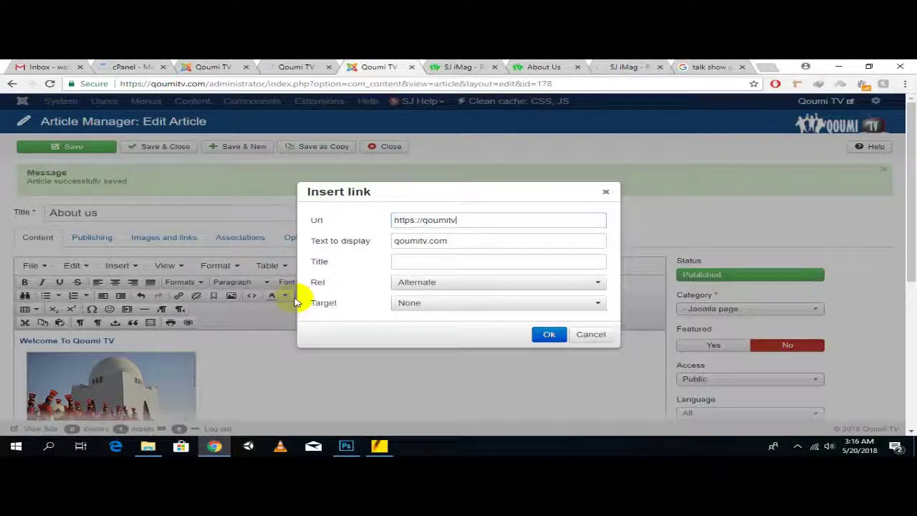
{"action": "left_click", "coordinate": [544, 334]}
{"action": "left_click", "coordinate": [104, 149]}
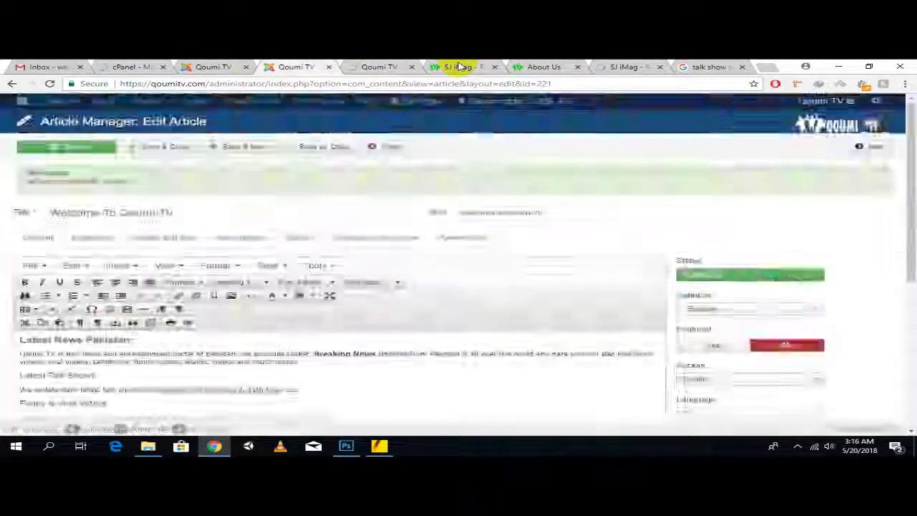
Step: Reload the public Qoumi TV home page and check the headings and text in the "Welcome To Qoumi TV" section
{"action": "left_click", "coordinate": [459, 67]}
{"action": "scroll", "coordinate": [147, 157], "scroll_direction": "up", "scroll_amount": 10}
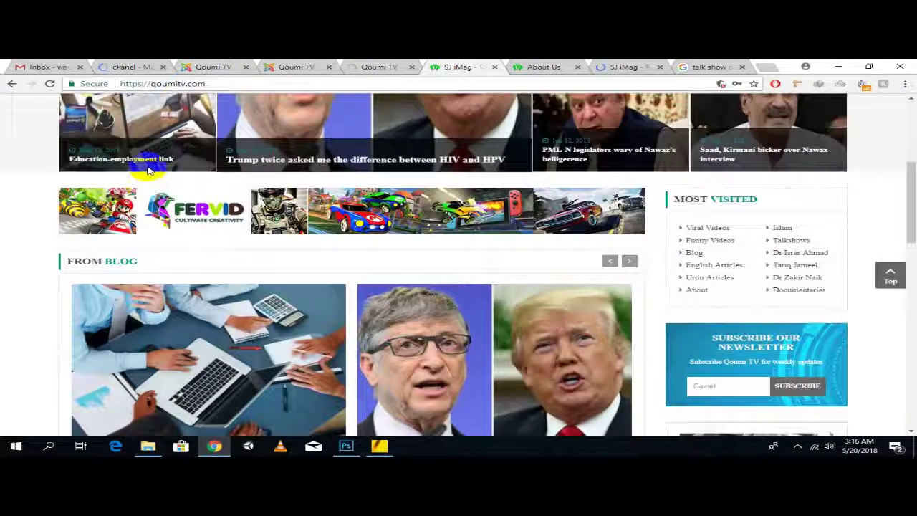
{"action": "left_click", "coordinate": [469, 394]}
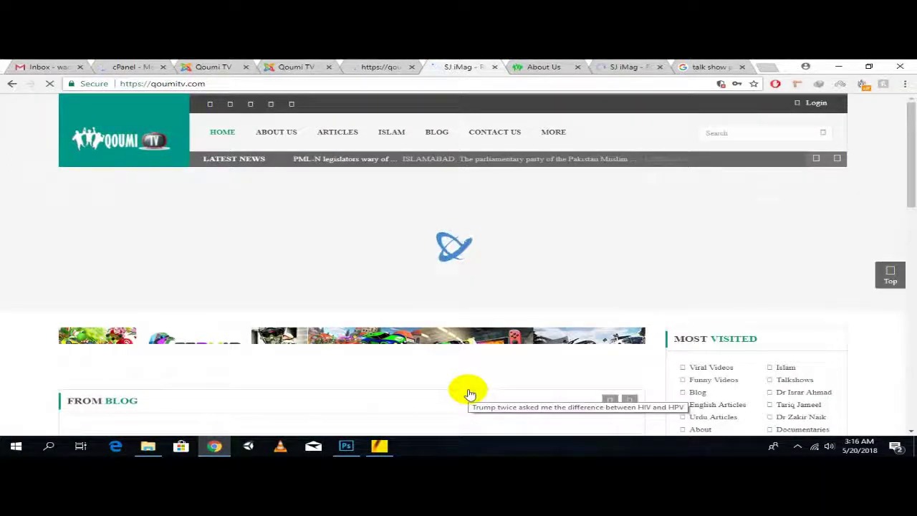
{"action": "scroll", "coordinate": [481, 395], "scroll_direction": "down", "scroll_amount": 15}
{"action": "left_click", "coordinate": [420, 351]}
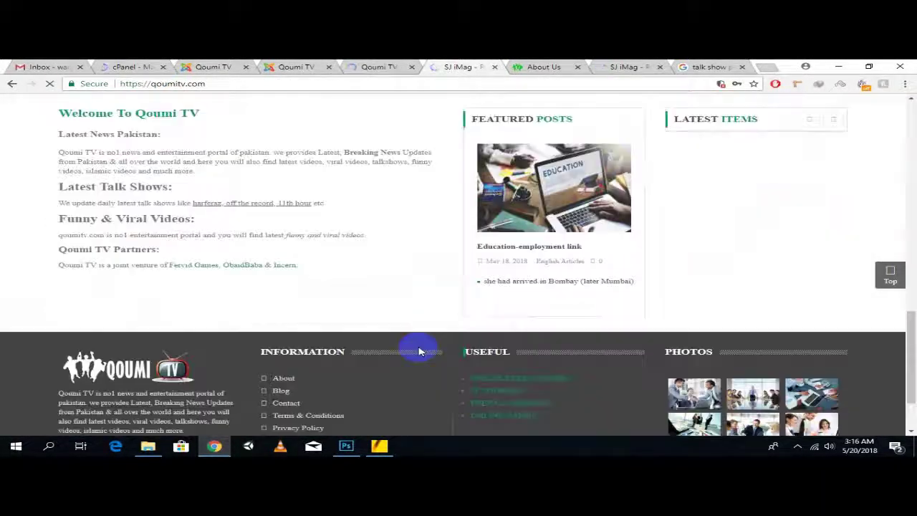
{"action": "scroll", "coordinate": [376, 314], "scroll_direction": "up", "scroll_amount": 1}
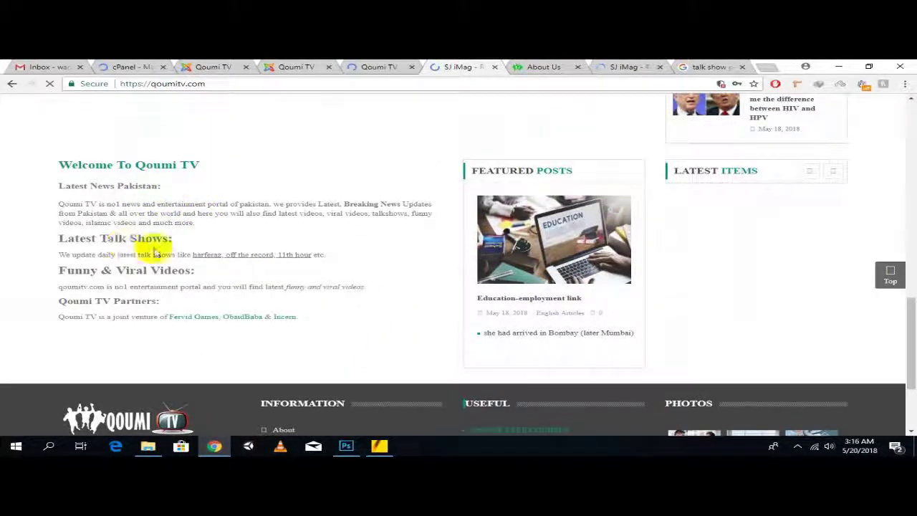
{"action": "scroll", "coordinate": [401, 174], "scroll_direction": "up", "scroll_amount": 7}
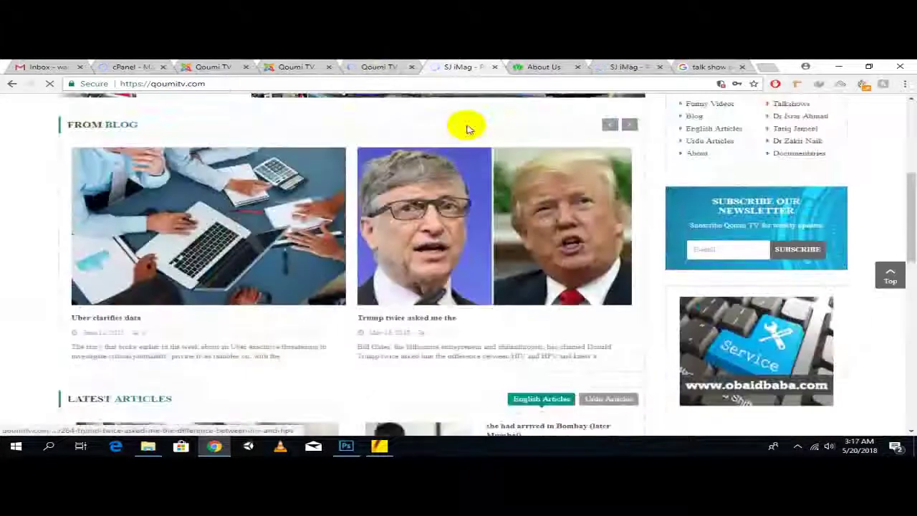
Step: Check the headings, links and partner names on the published About Us page
{"action": "left_click", "coordinate": [537, 67]}
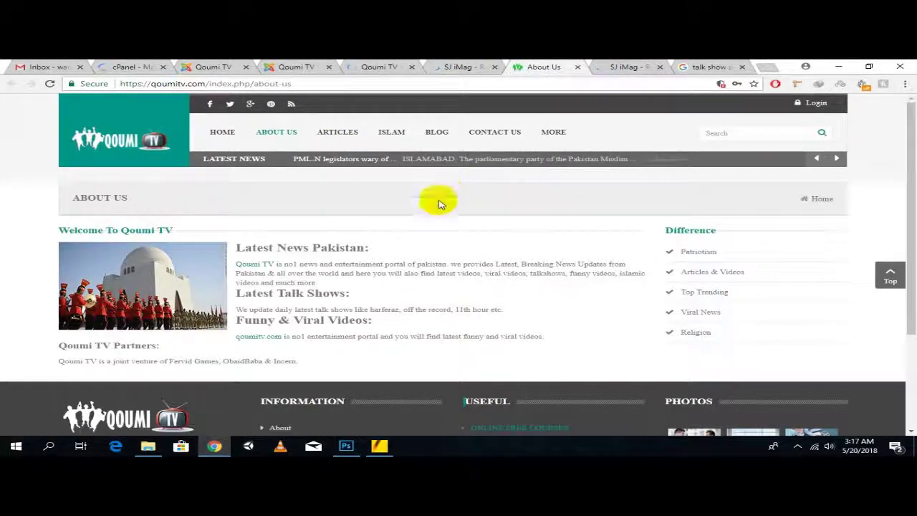
{"action": "scroll", "coordinate": [430, 221], "scroll_direction": "down", "scroll_amount": 3}
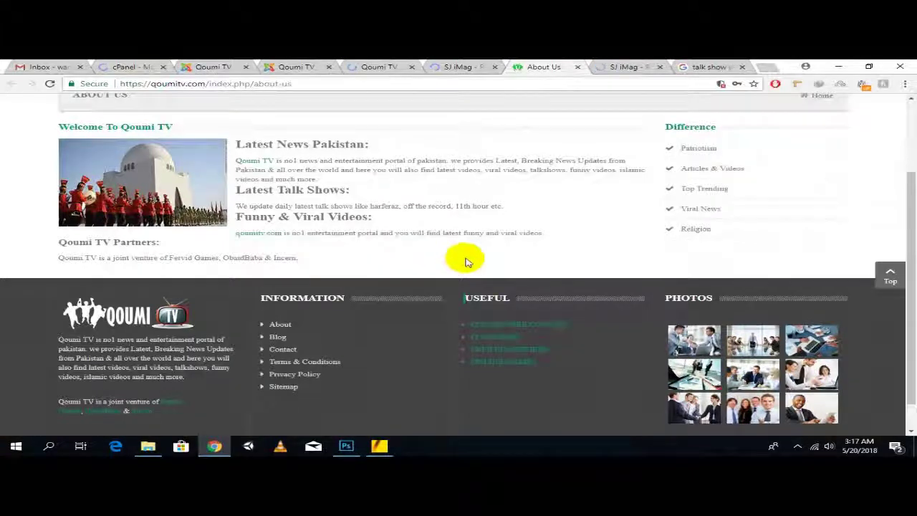
{"action": "scroll", "coordinate": [556, 241], "scroll_direction": "up", "scroll_amount": 2}
{"action": "left_click_drag", "start_coordinate": [169, 311], "coordinate": [275, 310]}
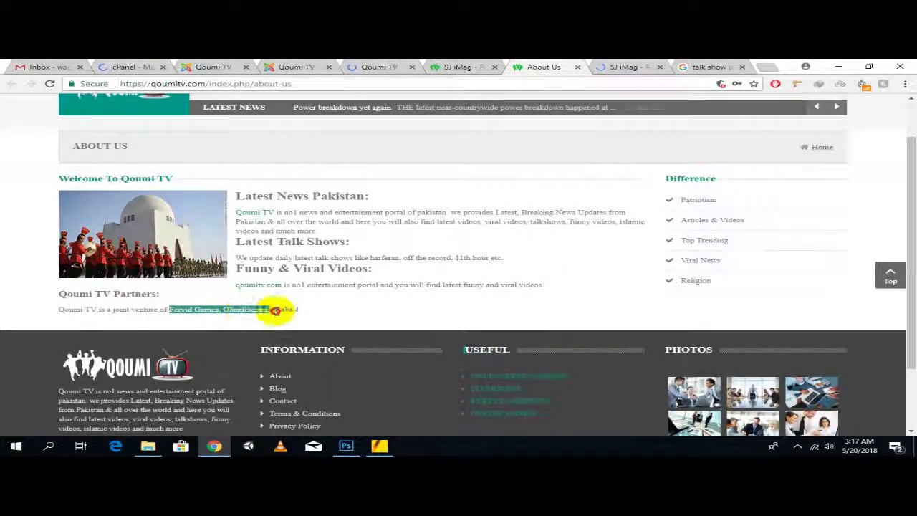
Step: Locate "Fervid Games" in the About us article's partners sentence and open fervidgames.com in another browser tab
{"action": "left_click", "coordinate": [402, 65]}
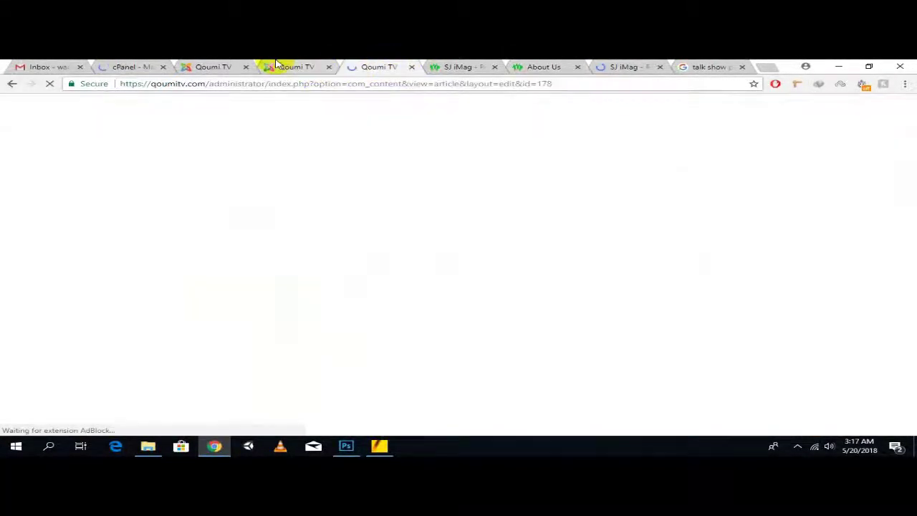
{"action": "scroll", "coordinate": [463, 279], "scroll_direction": "down", "scroll_amount": 5}
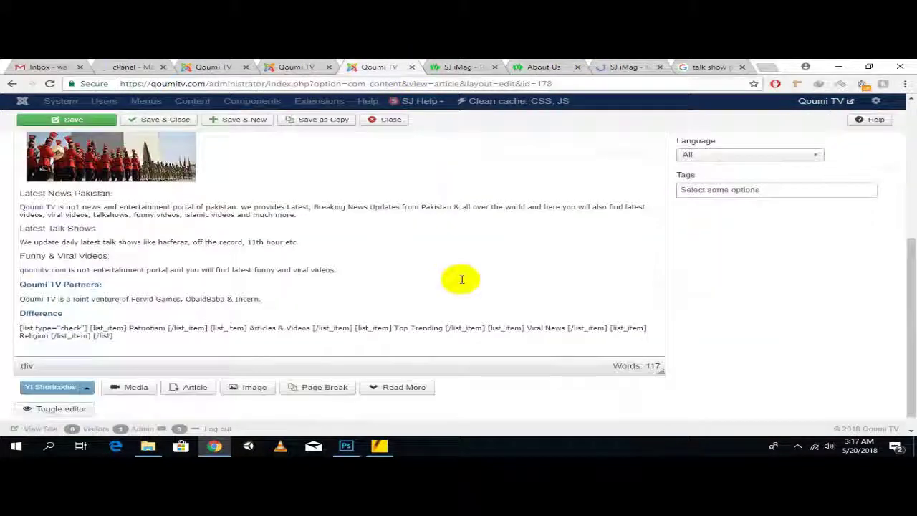
{"action": "scroll", "coordinate": [165, 315], "scroll_direction": "down", "scroll_amount": 1}
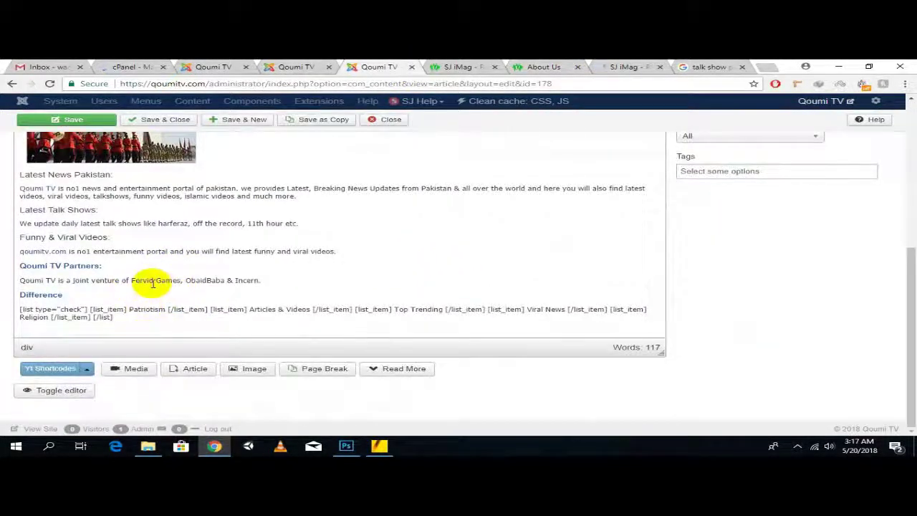
{"action": "left_click_drag", "start_coordinate": [131, 281], "coordinate": [176, 281]}
{"action": "scroll", "coordinate": [318, 291], "scroll_direction": "up", "scroll_amount": 3}
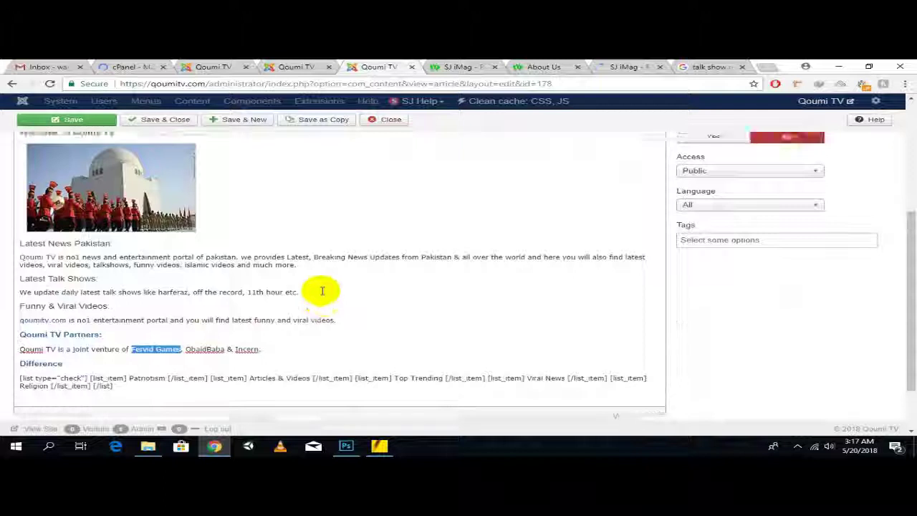
{"action": "left_click", "coordinate": [631, 66]}
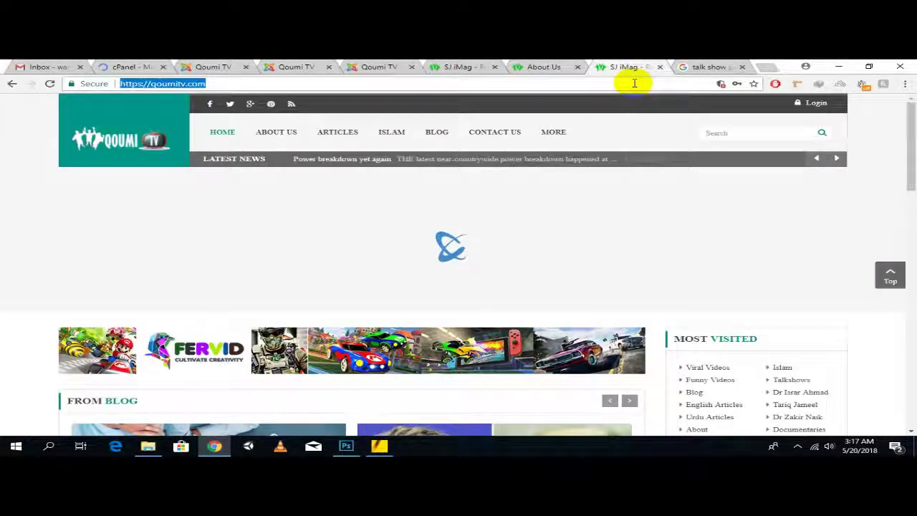
{"action": "type", "text": "fervidgames.com"}
{"action": "key", "text": "Return"}
Step: Open incern.com in the talk show search tab and obaidbaba.com in a new browser tab
{"action": "left_click", "coordinate": [707, 67]}
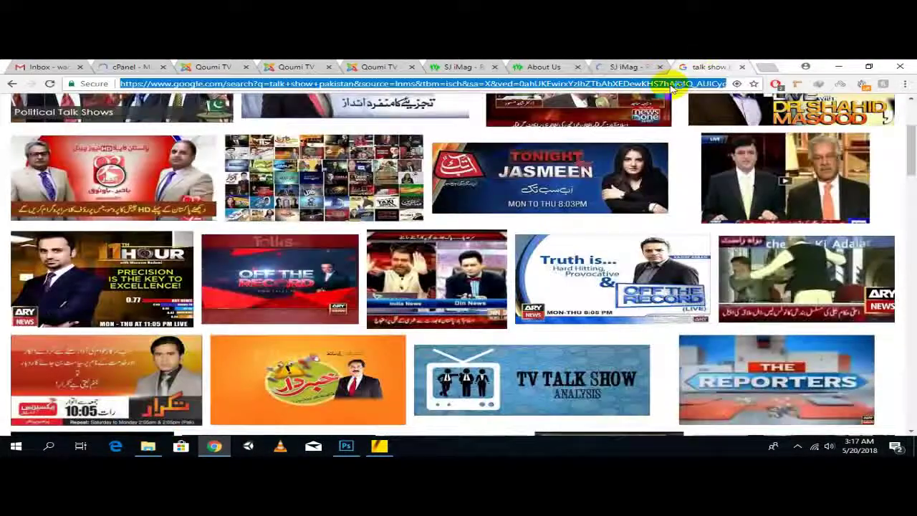
{"action": "type", "text": "in"}
{"action": "key", "text": "Return"}
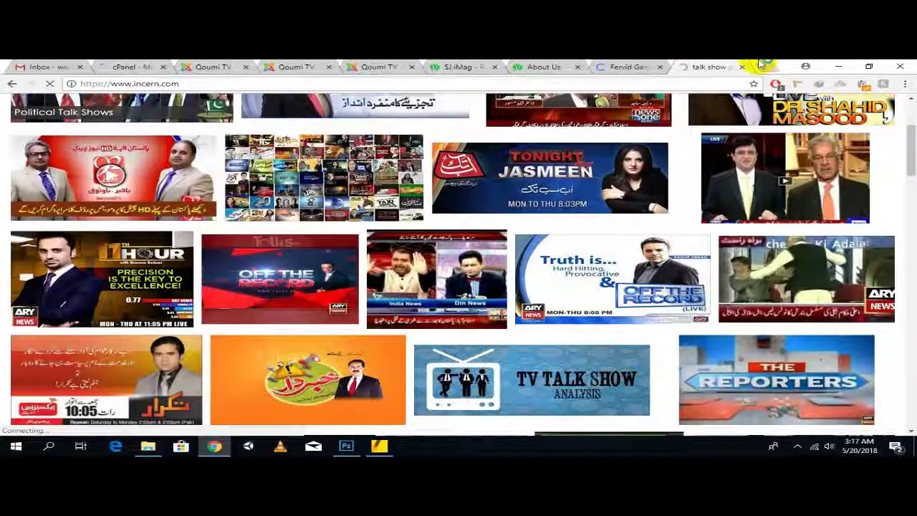
{"action": "left_click", "coordinate": [761, 65]}
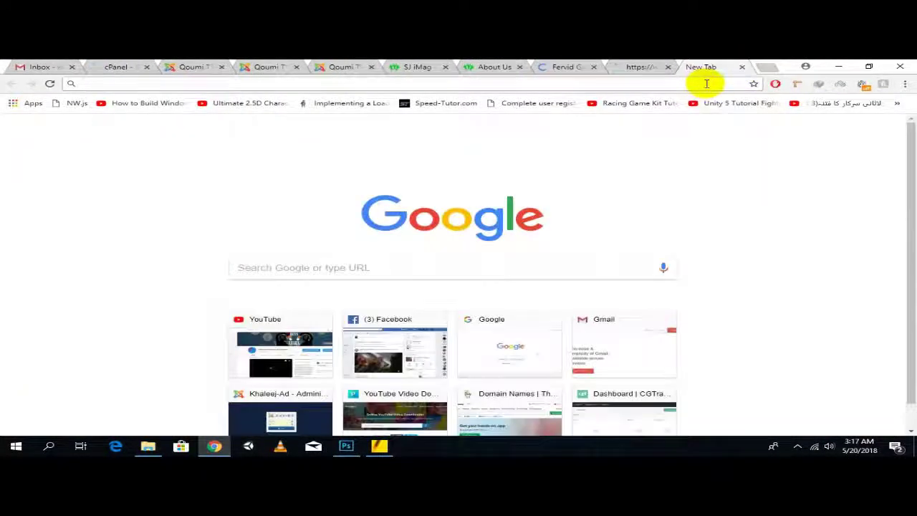
{"action": "type", "text": "obaidbaba.com/administrator"}
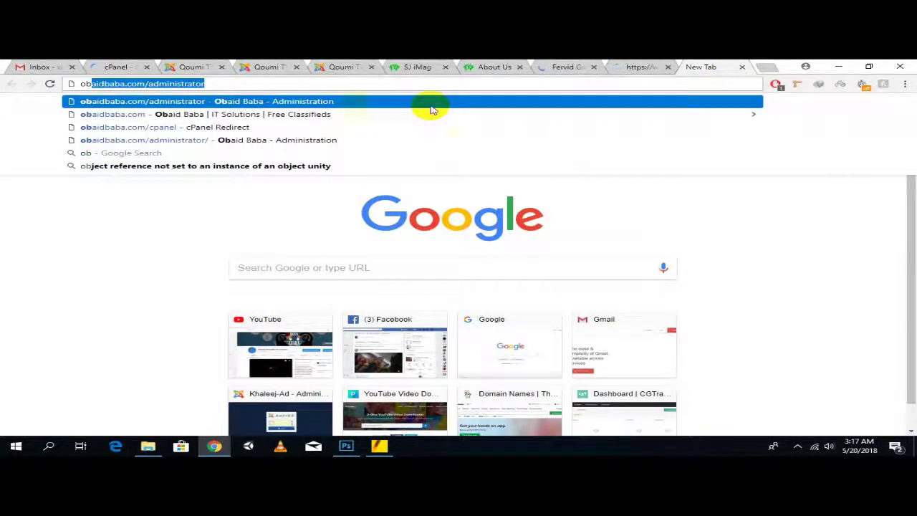
{"action": "left_click", "coordinate": [145, 85]}
{"action": "left_click_drag", "start_coordinate": [146, 85], "coordinate": [372, 75]}
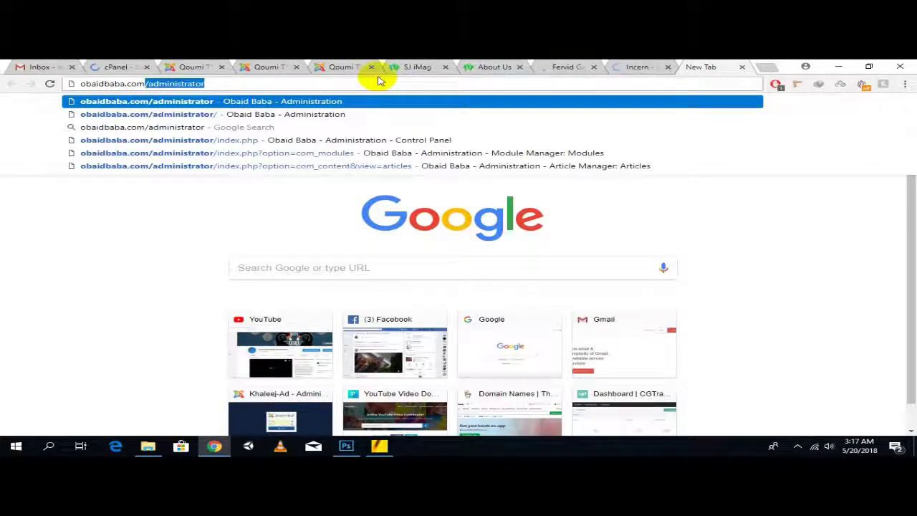
{"action": "key", "text": "BackSpace"}
{"action": "key", "text": "Return"}
Step: Copy the obaidbaba.com address and link "ObaidBaba" in the About us article's partners sentence to it, choosing a link target
{"action": "right_click", "coordinate": [386, 83]}
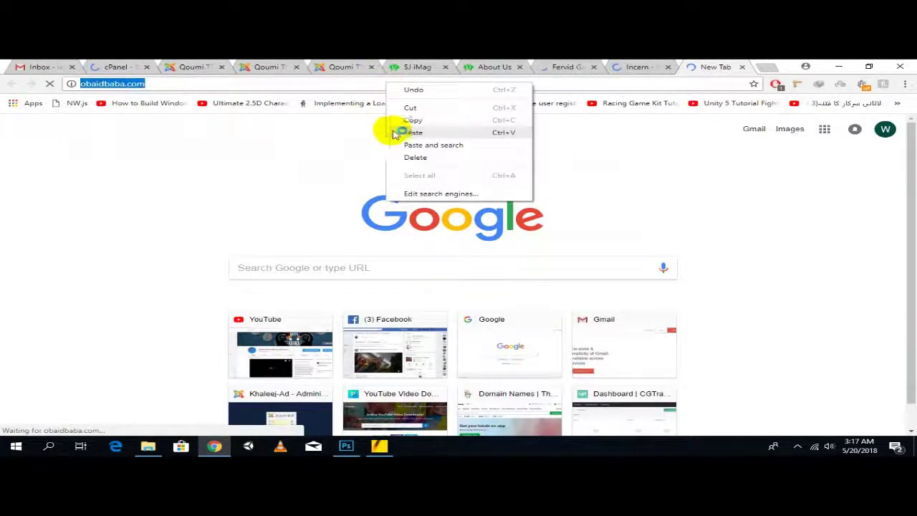
{"action": "left_click", "coordinate": [409, 119]}
{"action": "left_click", "coordinate": [348, 67]}
{"action": "scroll", "coordinate": [224, 268], "scroll_direction": "down", "scroll_amount": 2}
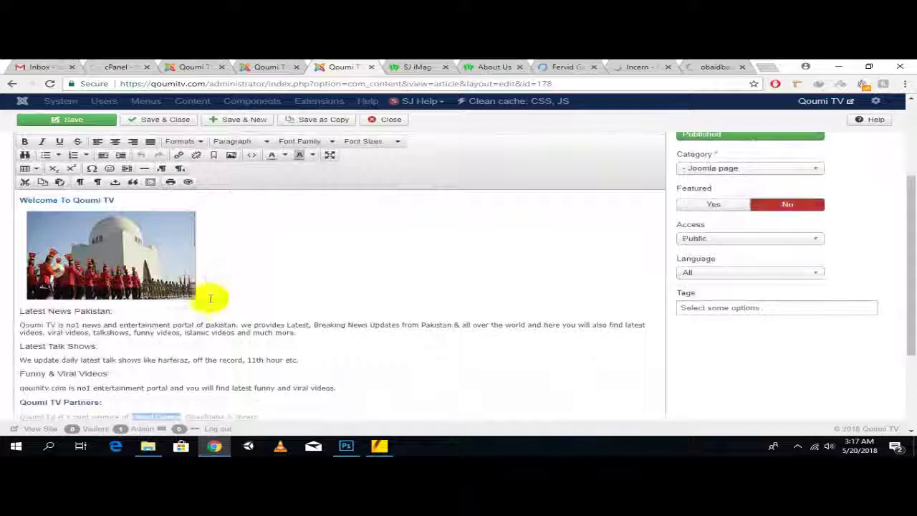
{"action": "double_click", "coordinate": [215, 280]}
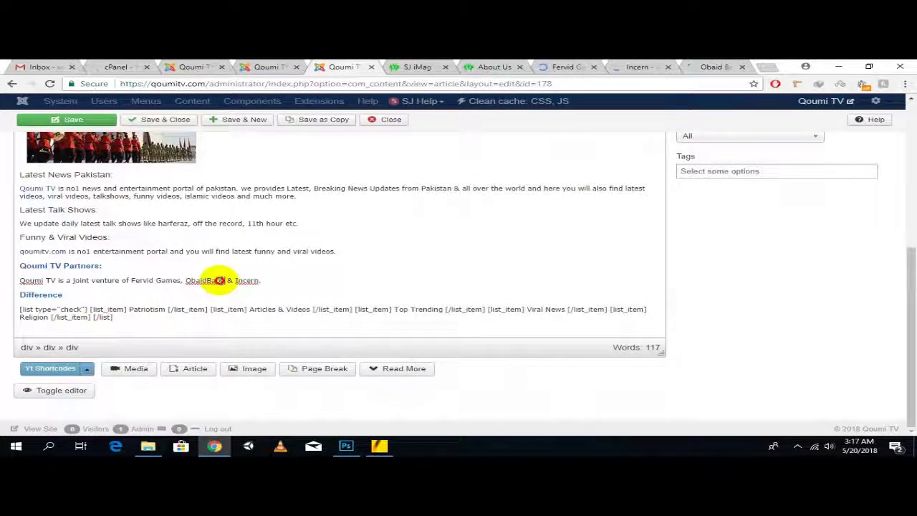
{"action": "key", "text": "ctrl+s"}
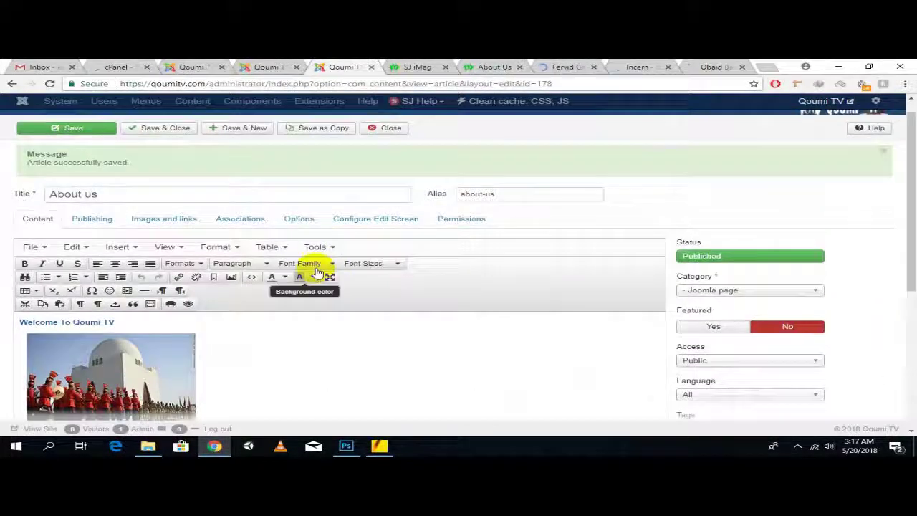
{"action": "left_click", "coordinate": [179, 277]}
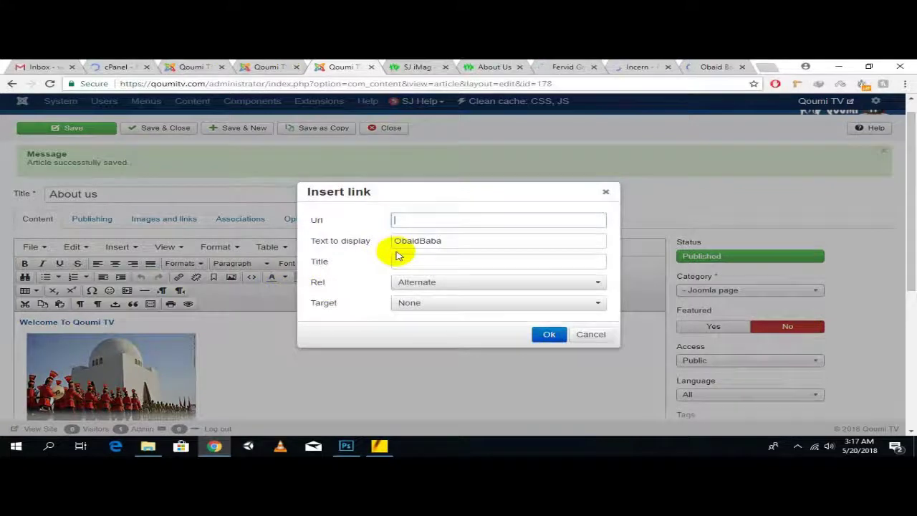
{"action": "left_click", "coordinate": [455, 303]}
{"action": "left_click", "coordinate": [444, 333]}
{"action": "left_click", "coordinate": [548, 335]}
Step: Copy the fervidgames.com address and select "Fervid Games" in the About us article's partners sentence
{"action": "left_click", "coordinate": [563, 65]}
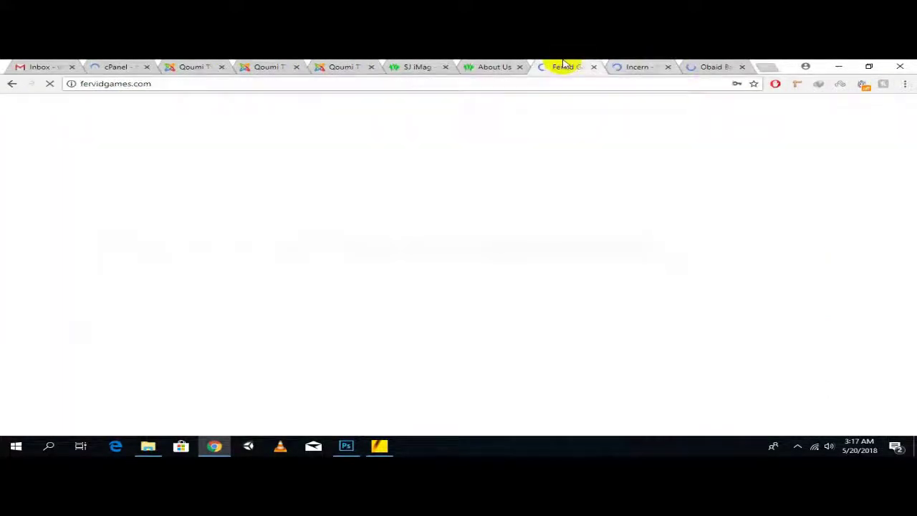
{"action": "right_click", "coordinate": [581, 83]}
{"action": "left_click", "coordinate": [597, 116]}
{"action": "left_click", "coordinate": [192, 66]}
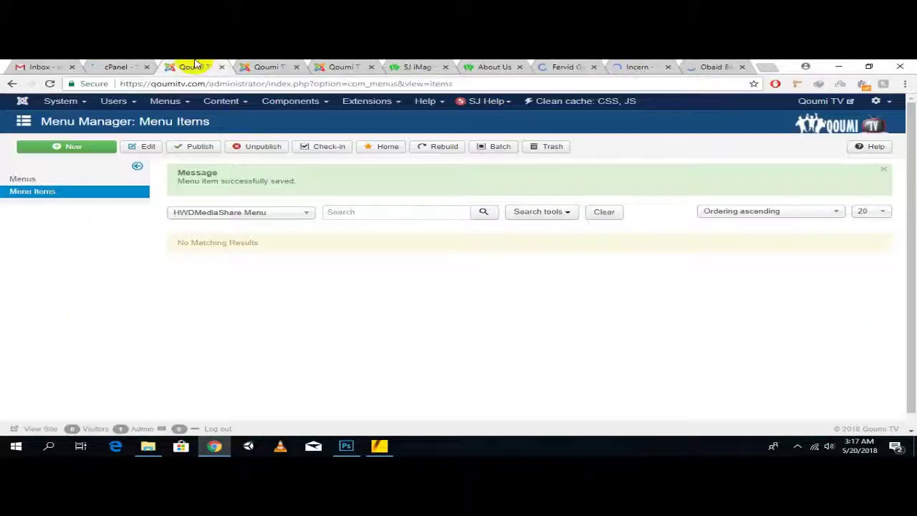
{"action": "left_click", "coordinate": [274, 66]}
{"action": "scroll", "coordinate": [312, 236], "scroll_direction": "down", "scroll_amount": 2}
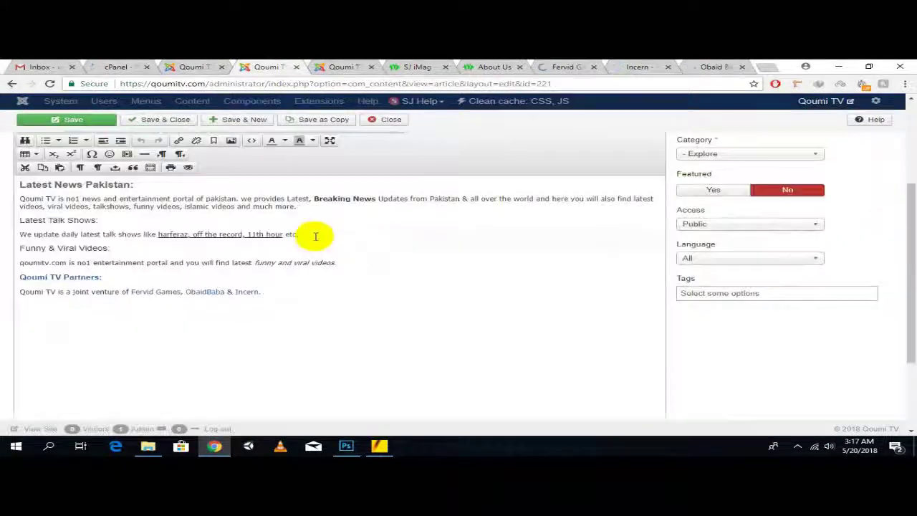
{"action": "left_click", "coordinate": [340, 66]}
{"action": "scroll", "coordinate": [297, 342], "scroll_direction": "down", "scroll_amount": 5}
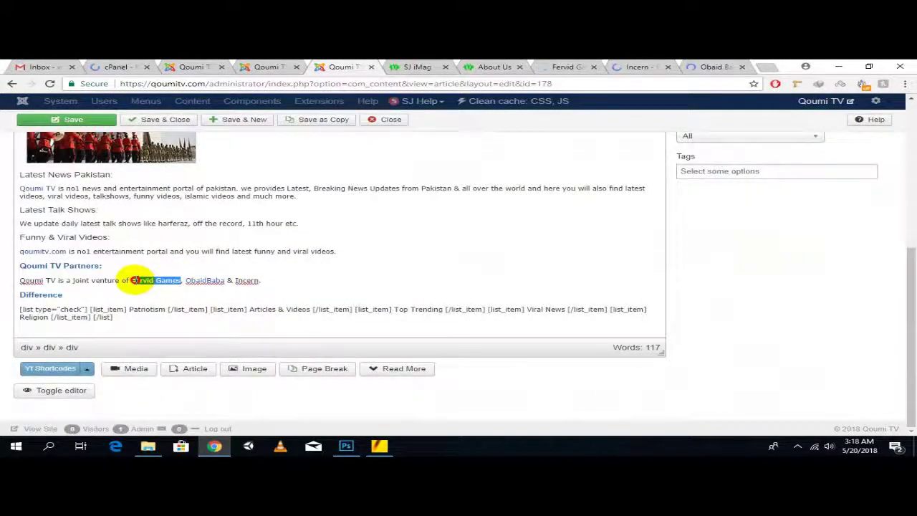
{"action": "scroll", "coordinate": [327, 266], "scroll_direction": "up", "scroll_amount": 5}
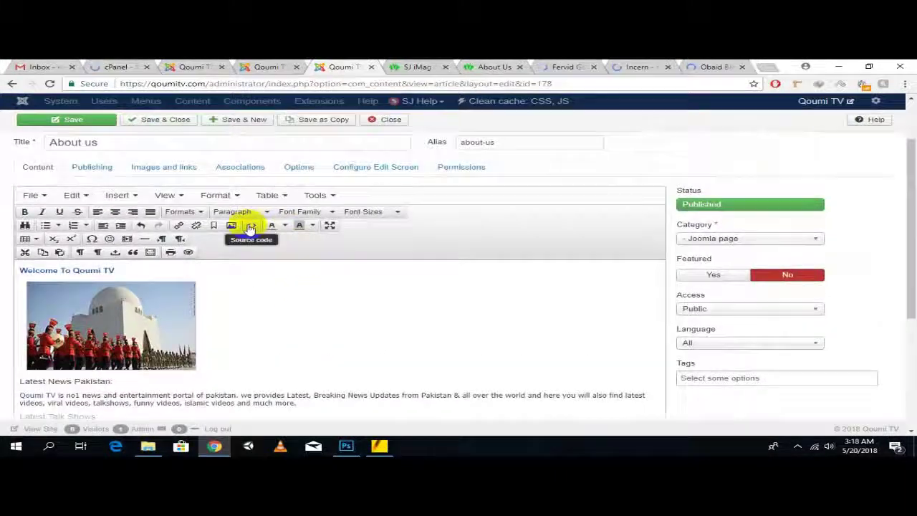
{"action": "left_click", "coordinate": [180, 226]}
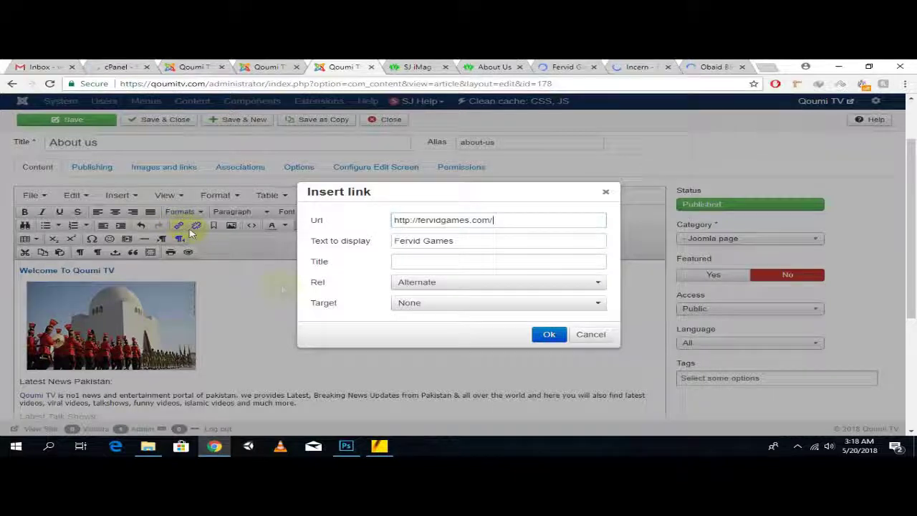
{"action": "left_click", "coordinate": [454, 304]}
{"action": "left_click", "coordinate": [450, 337]}
{"action": "left_click", "coordinate": [555, 333]}
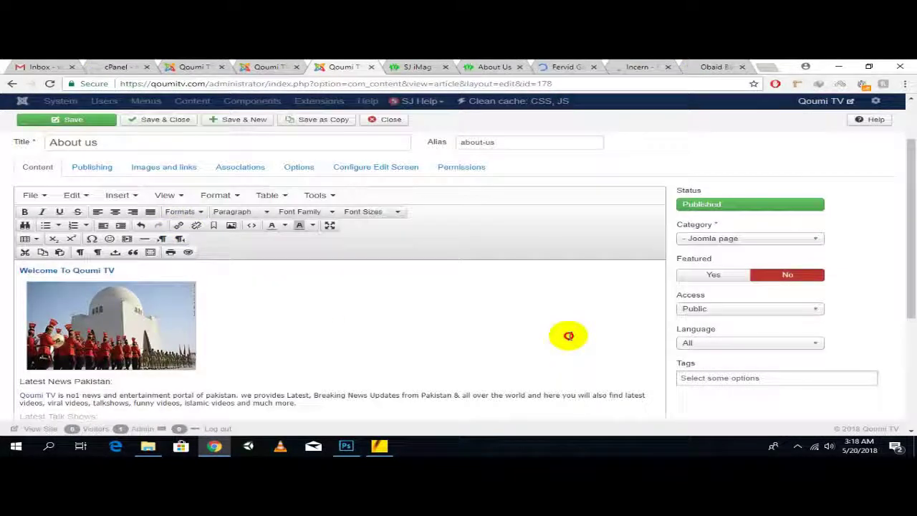
Step: Link the selected "Fervid Games" text in the About us article's partners sentence to the copied fervidgames.com address, choosing a link target
{"action": "scroll", "coordinate": [313, 329], "scroll_direction": "down", "scroll_amount": 5}
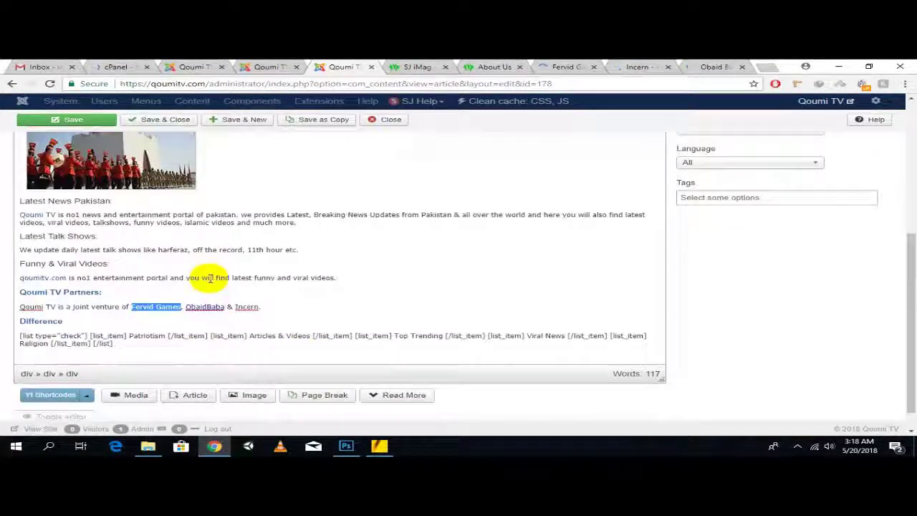
{"action": "scroll", "coordinate": [210, 278], "scroll_direction": "up", "scroll_amount": 10}
{"action": "left_click", "coordinate": [180, 296]}
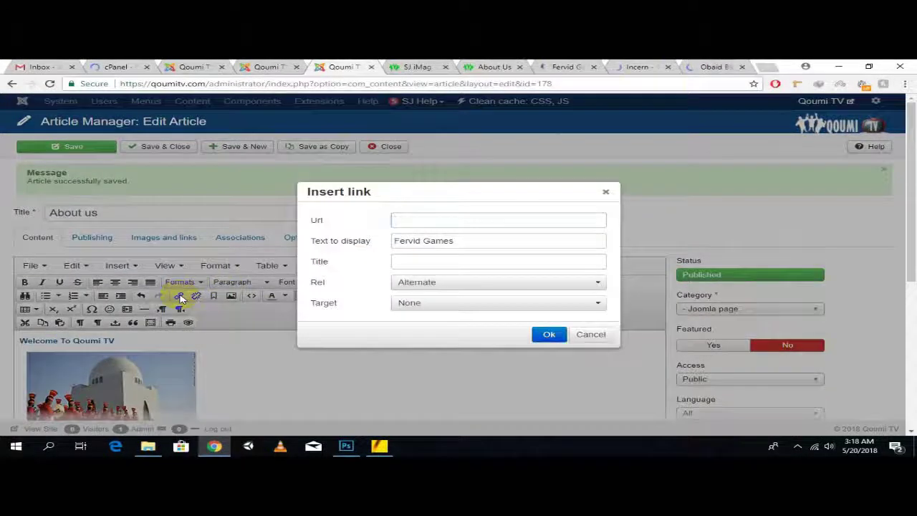
{"action": "left_click", "coordinate": [433, 304]}
{"action": "left_click", "coordinate": [430, 336]}
{"action": "left_click", "coordinate": [549, 334]}
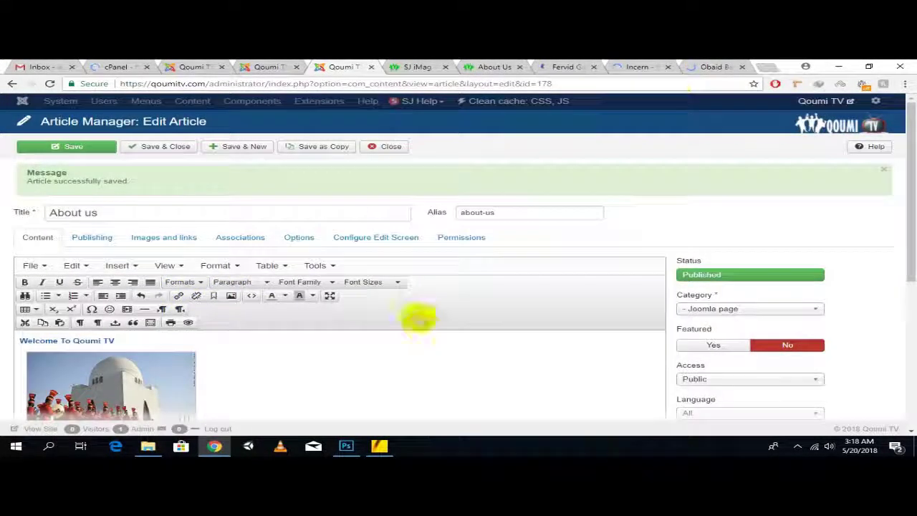
{"action": "left_click", "coordinate": [645, 66]}
{"action": "right_click", "coordinate": [635, 84]}
{"action": "left_click", "coordinate": [664, 120]}
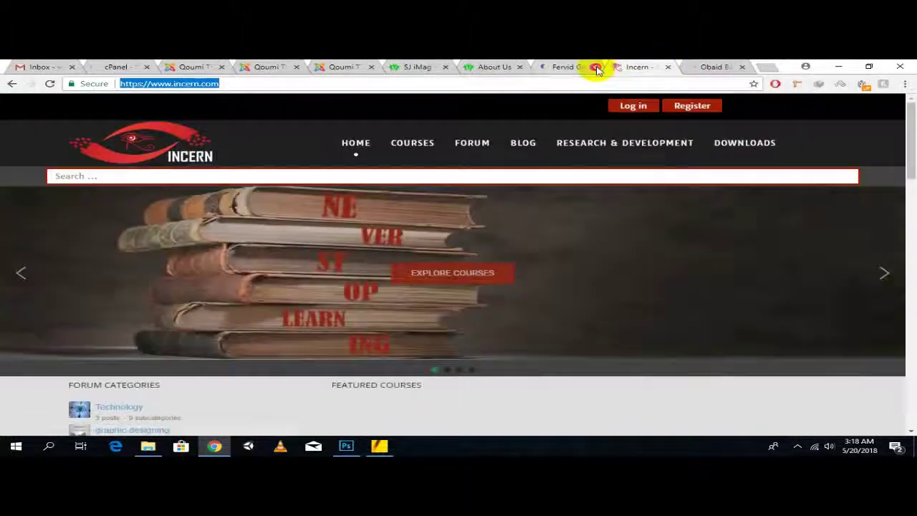
{"action": "left_click", "coordinate": [593, 66]}
{"action": "left_click", "coordinate": [593, 66]}
{"action": "left_click", "coordinate": [593, 67]}
{"action": "left_click", "coordinate": [352, 69]}
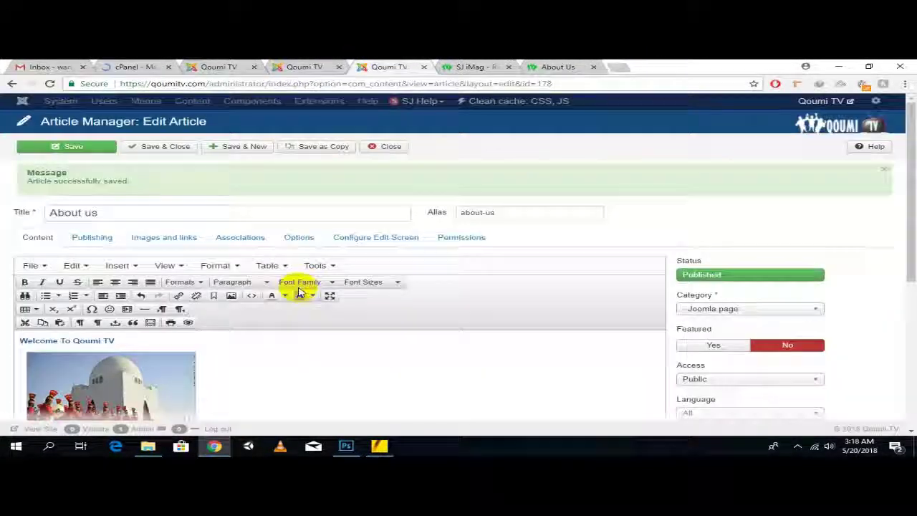
{"action": "scroll", "coordinate": [301, 266], "scroll_direction": "down", "scroll_amount": 5}
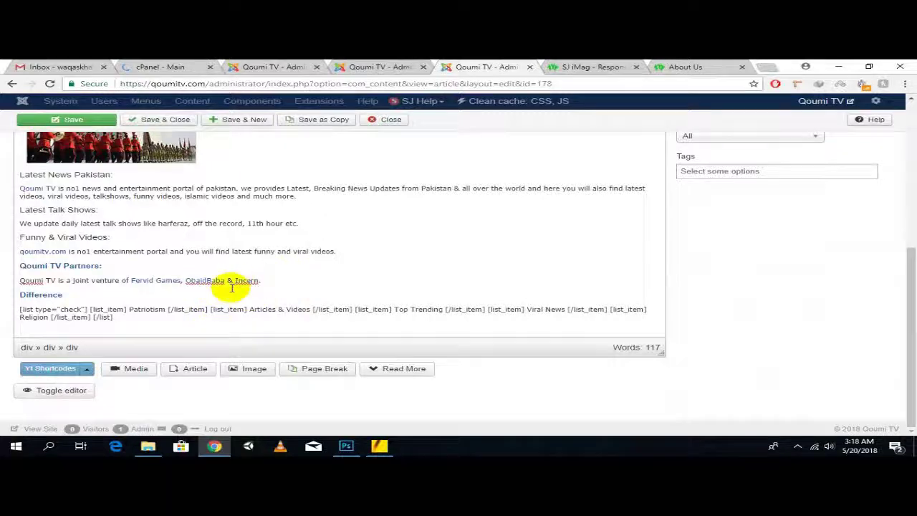
{"action": "scroll", "coordinate": [338, 206], "scroll_direction": "up", "scroll_amount": 5}
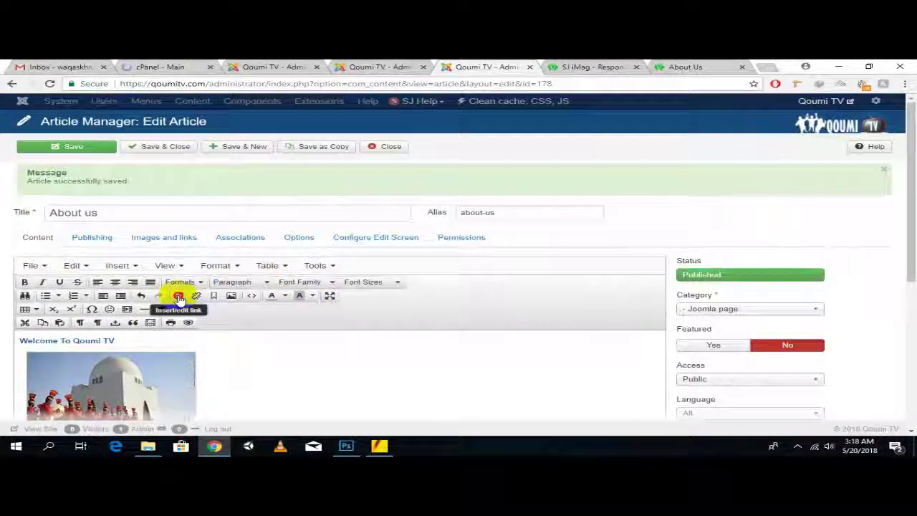
{"action": "left_click", "coordinate": [178, 296]}
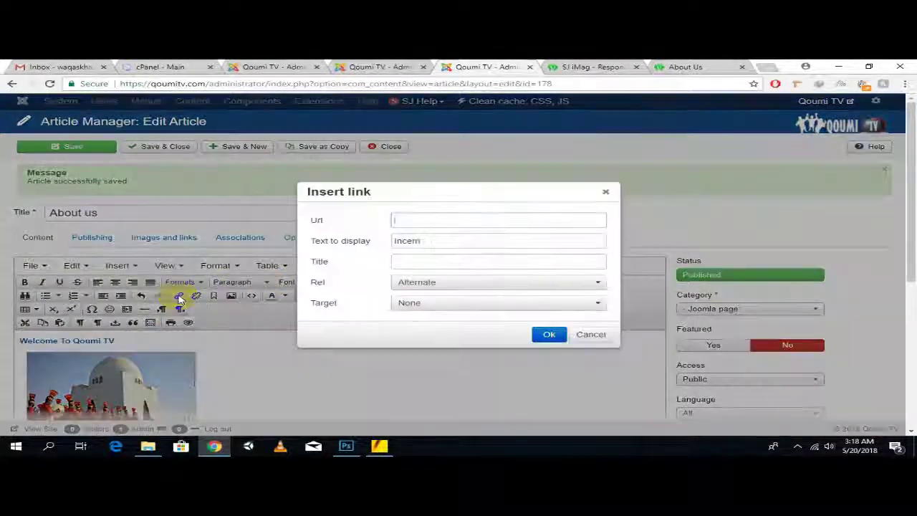
{"action": "left_click", "coordinate": [423, 303]}
{"action": "left_click", "coordinate": [430, 336]}
{"action": "left_click", "coordinate": [547, 333]}
{"action": "left_click", "coordinate": [93, 150]}
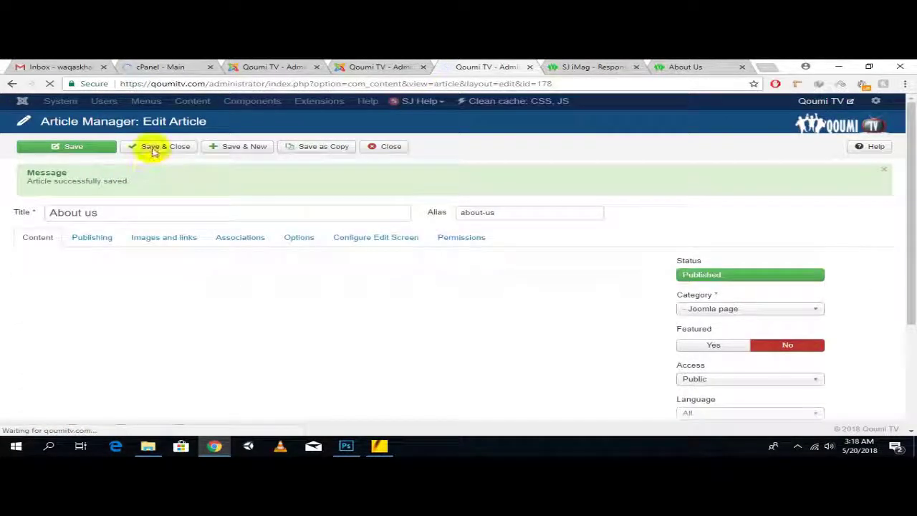
Step: Close the About Us page's browser tab and view the Latest Articles section of the Qoumi TV home page
{"action": "left_click", "coordinate": [743, 68]}
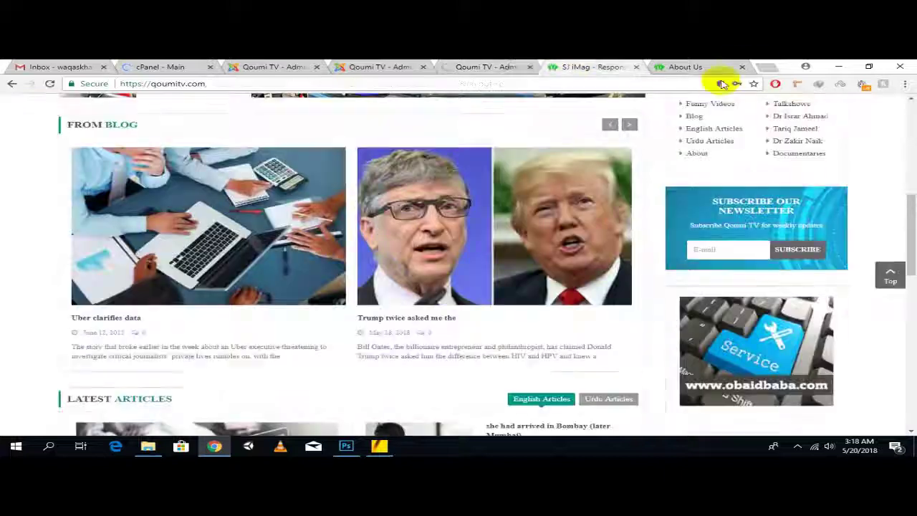
{"action": "left_click", "coordinate": [743, 68]}
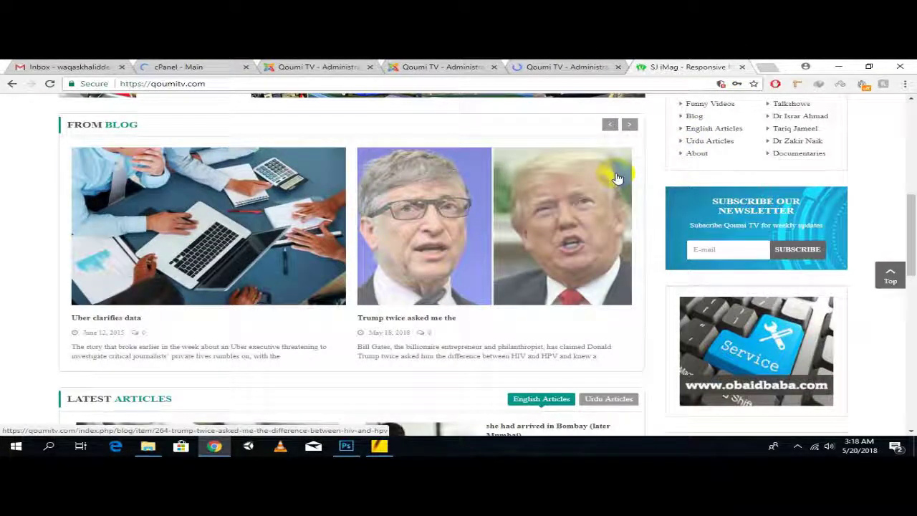
{"action": "scroll", "coordinate": [637, 259], "scroll_direction": "down", "scroll_amount": 2}
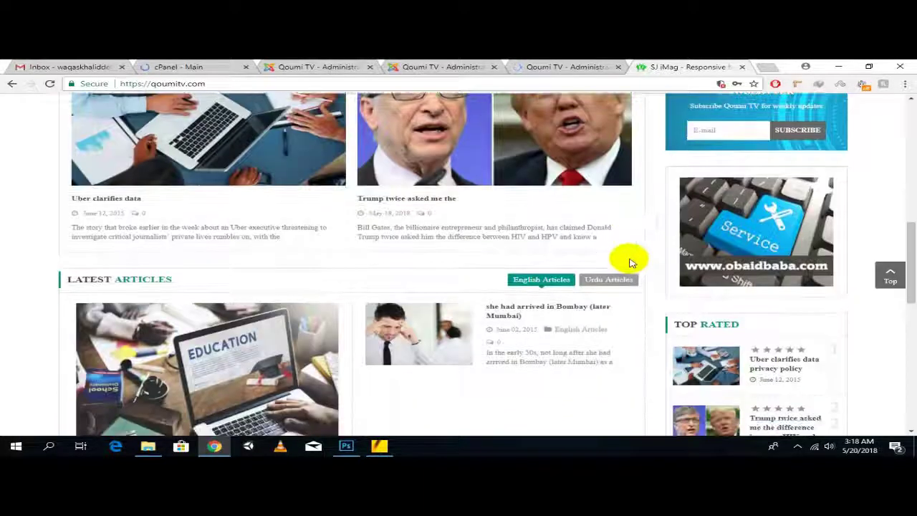
{"action": "scroll", "coordinate": [629, 262], "scroll_direction": "down", "scroll_amount": 1}
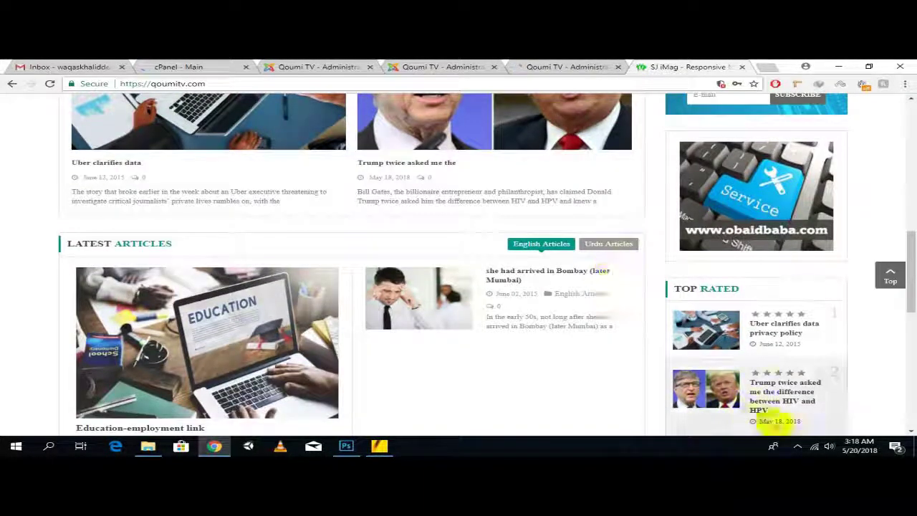
{"action": "left_click", "coordinate": [795, 445]}
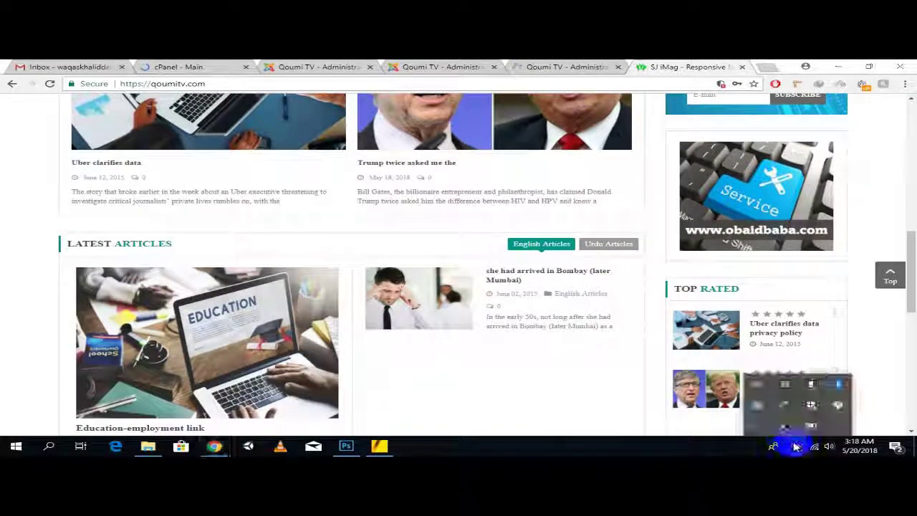